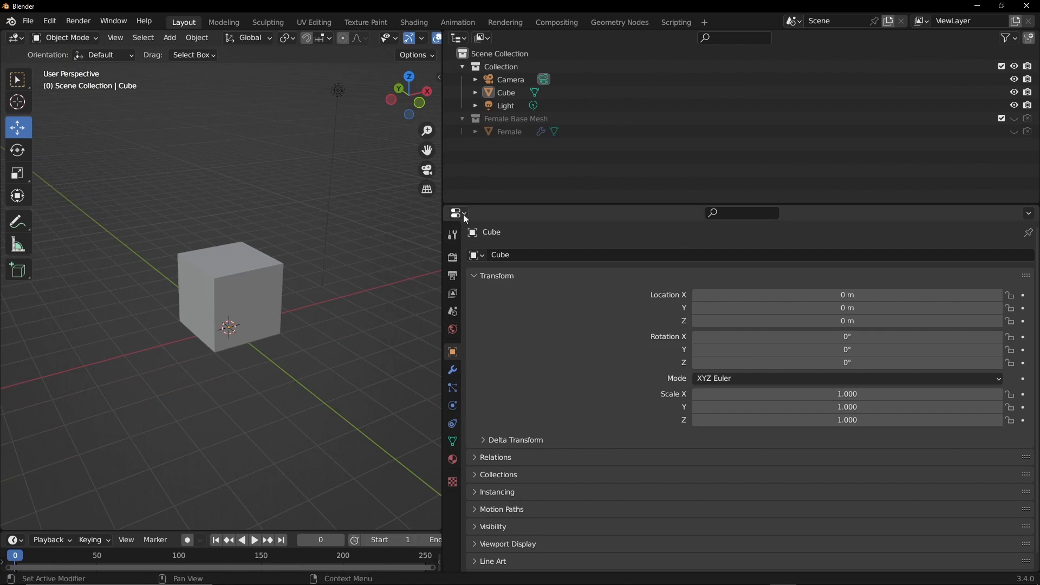
Turn the Properties editor into a Spreadsheet editor and widen it slightly toward the 3D viewport.
left_click(459, 213)
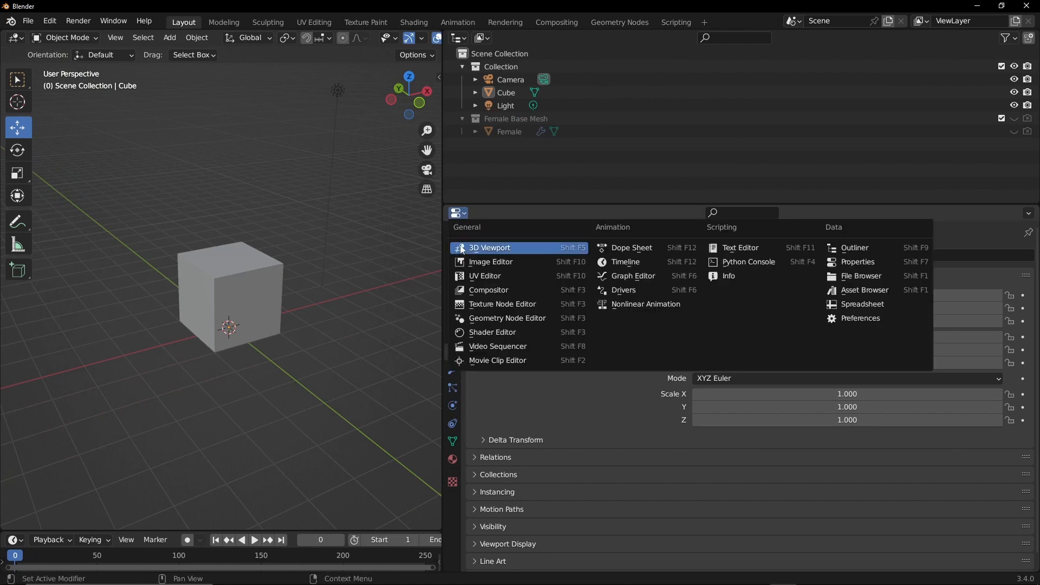
left_click(873, 304)
left_click_drag(443, 242, 434, 242)
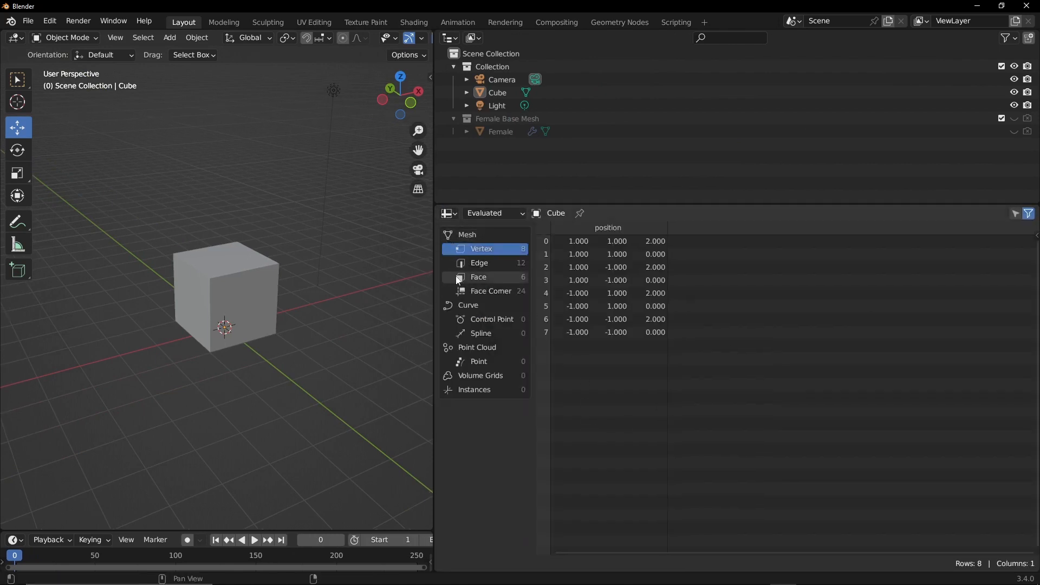
Move the cube away from the world origin so the space around the 3D cursor is free.
left_click(241, 279)
key("g")
left_click(214, 393)
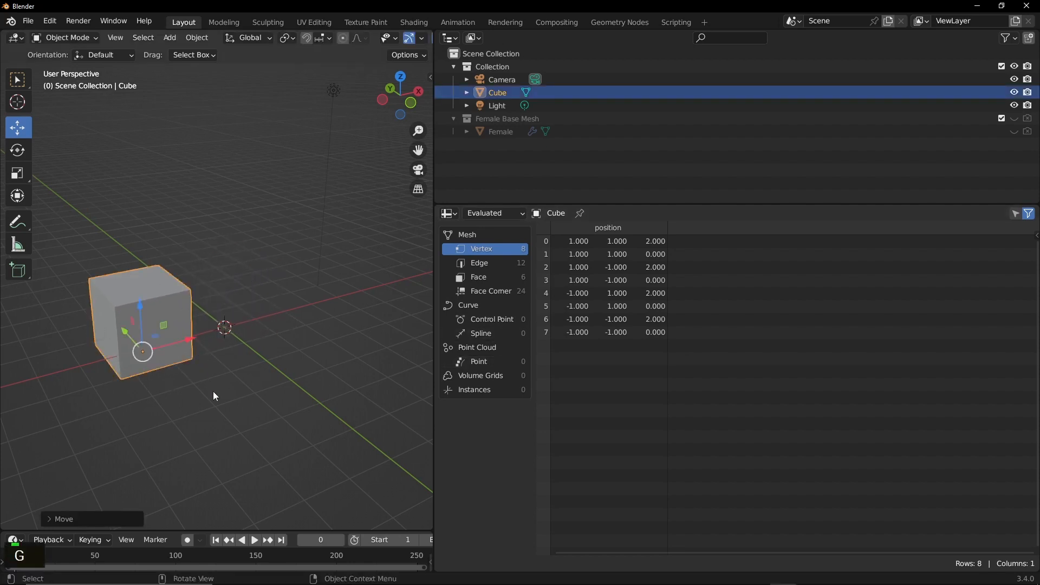
Unhide the Female Base Mesh collection and its Female object, and move the figure along X toward the cube.
left_click(1014, 118)
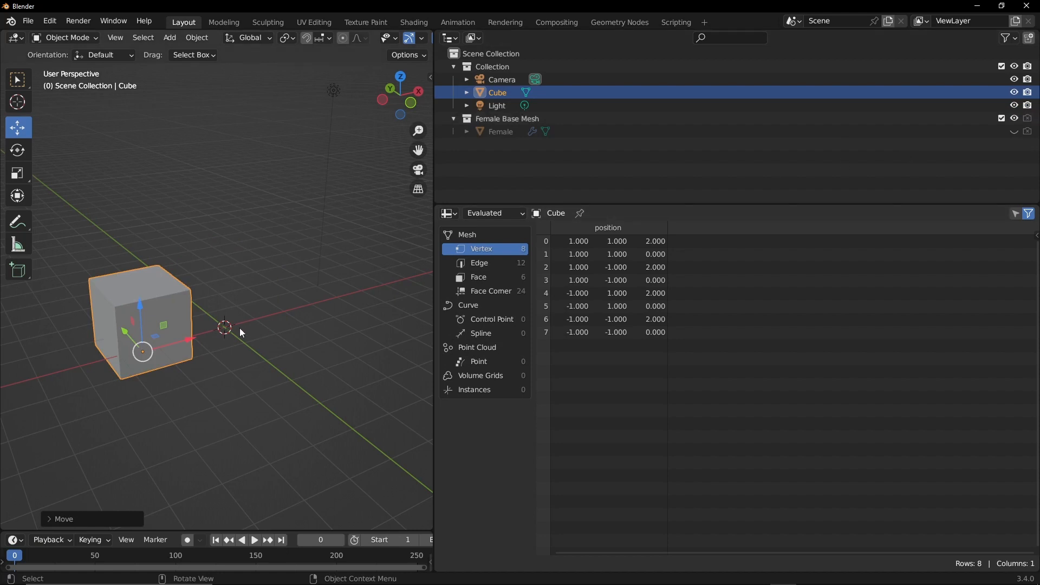
left_click(1014, 132)
left_click(297, 328)
left_click(314, 281)
left_click_drag(352, 292, 320, 302)
left_click(215, 420)
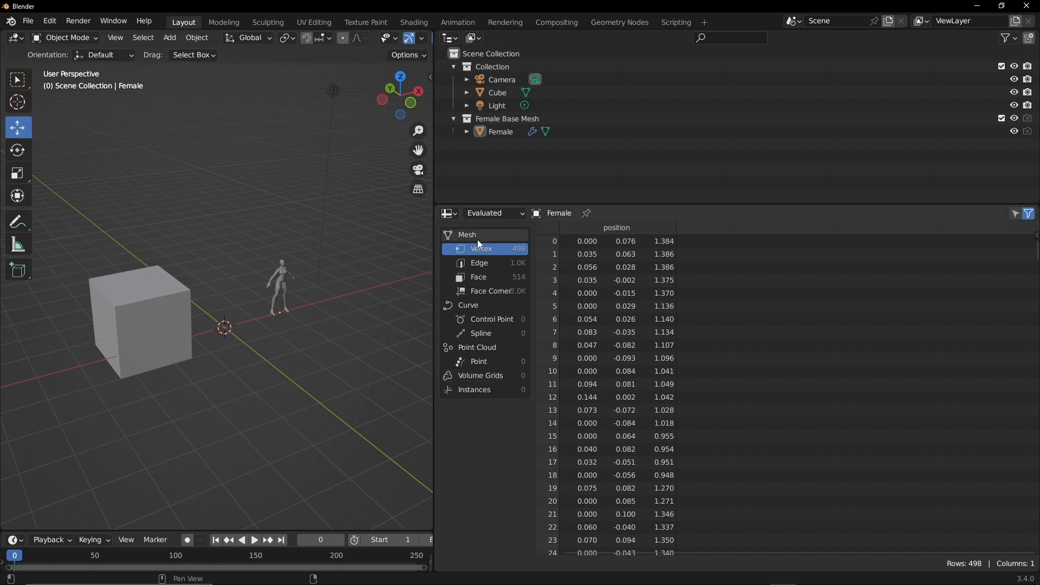
Keep the Female object's spreadsheet on Evaluated and inspect its curve control point, vertex, edge, face and face corner data.
left_click(498, 214)
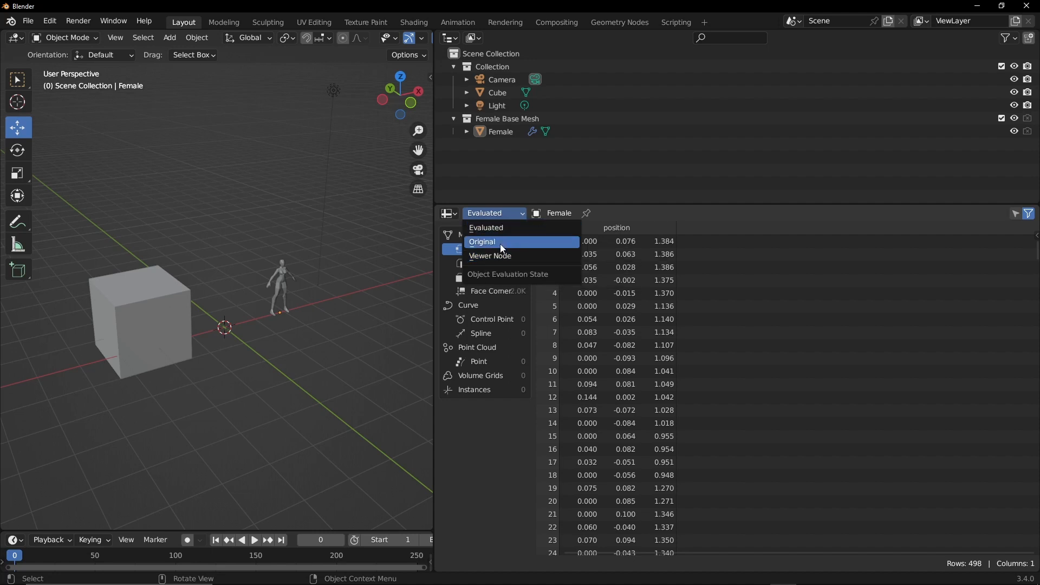
left_click(506, 230)
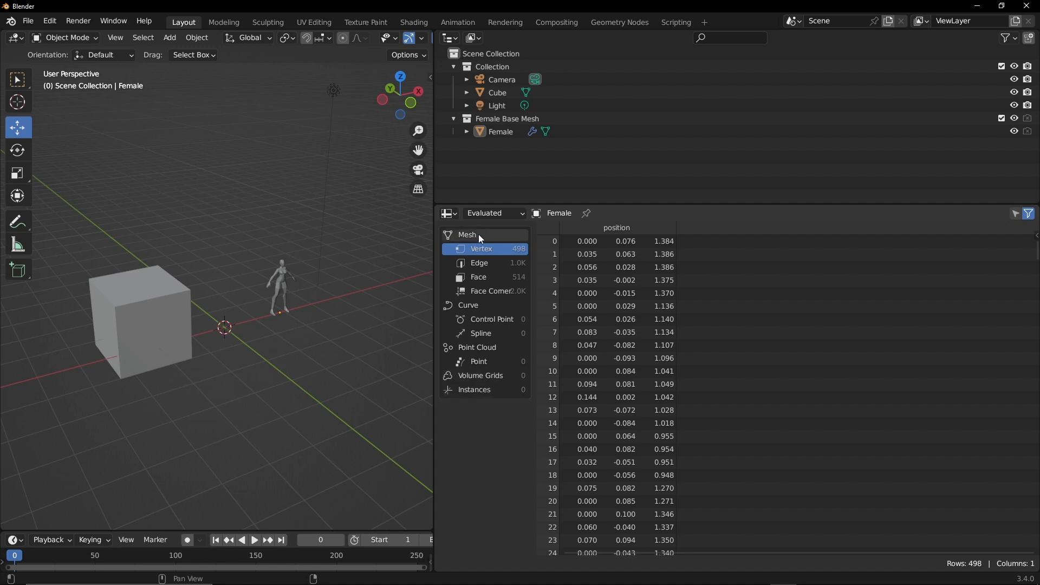
left_click(477, 319)
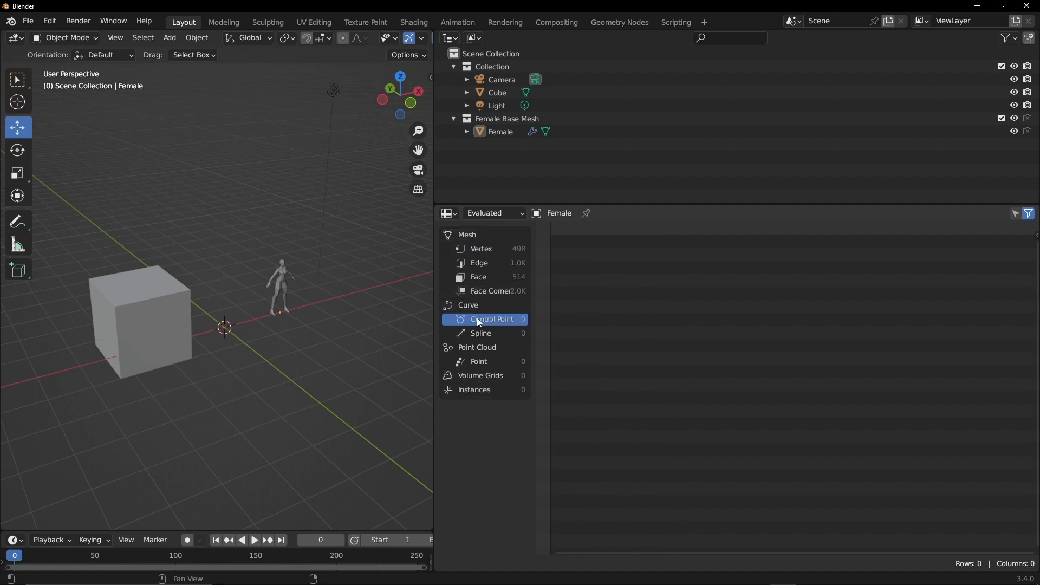
left_click(487, 250)
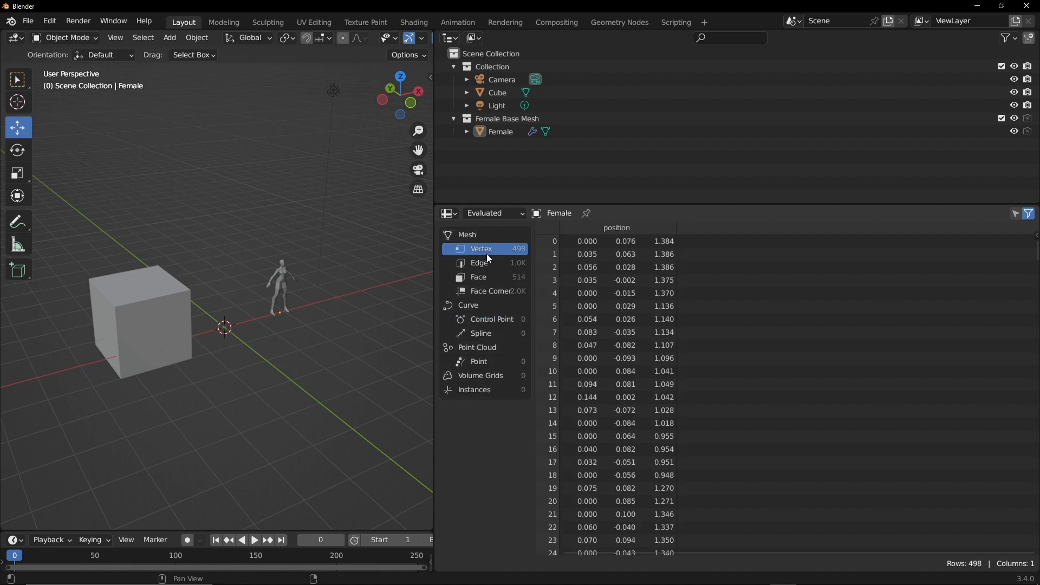
left_click(487, 263)
left_click(483, 277)
left_click(482, 291)
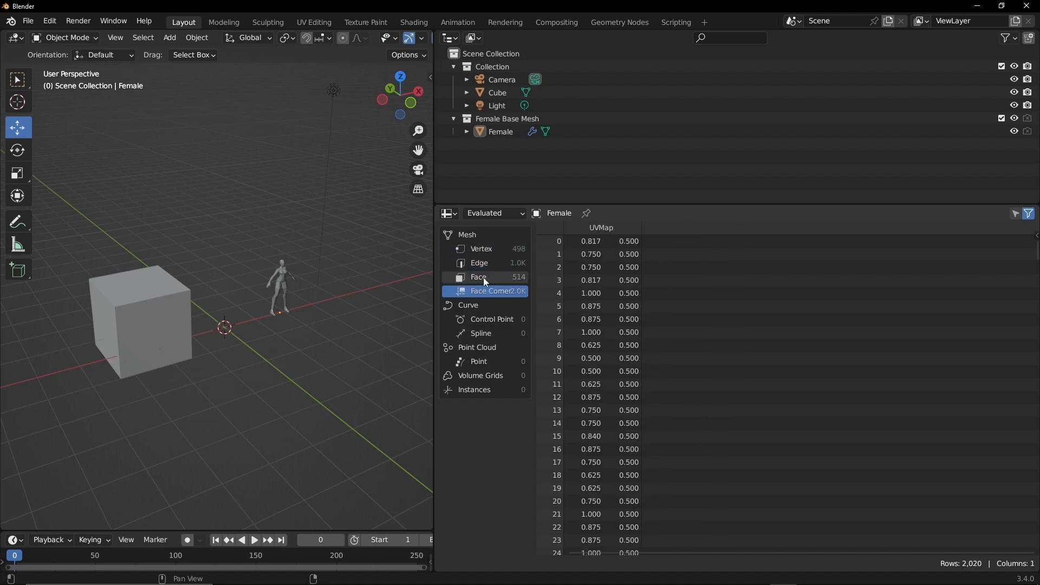
left_click(484, 277)
left_click(488, 264)
left_click(491, 250)
left_click(485, 264)
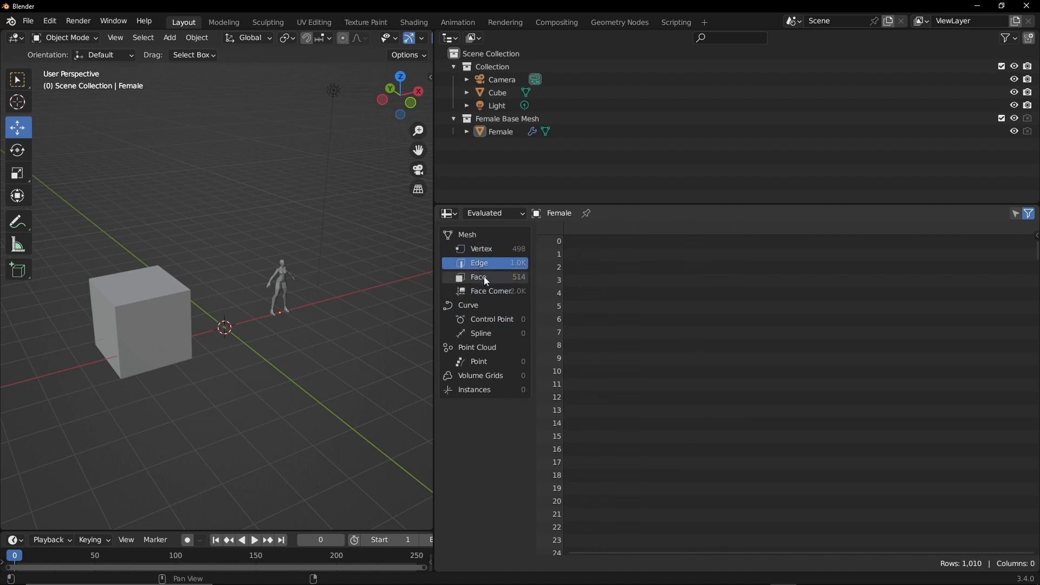
left_click(483, 277)
left_click(486, 293)
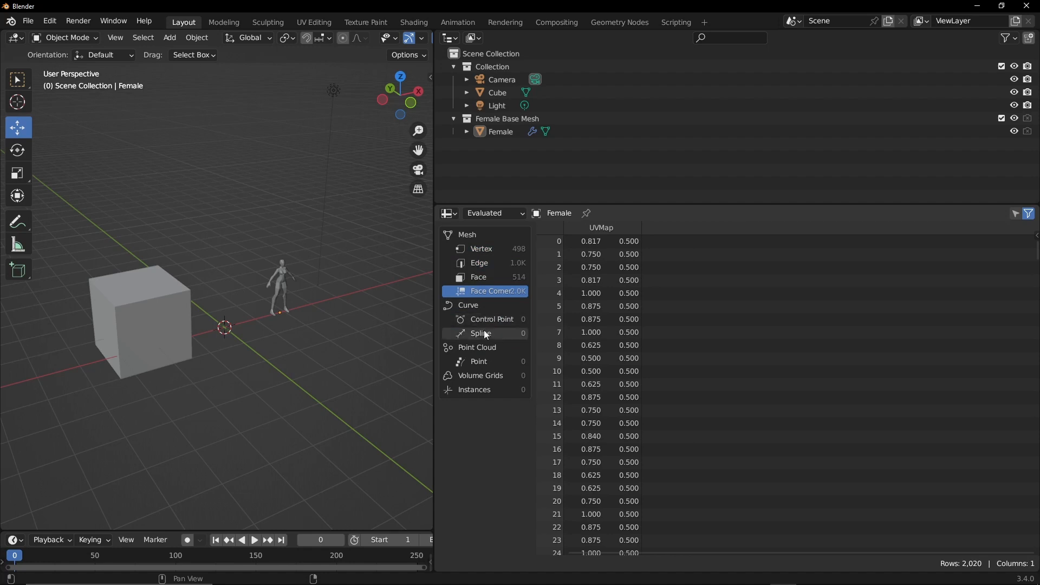
Add a Bezier circle curve and move it into the free area in front of the figure.
key("shift+a")
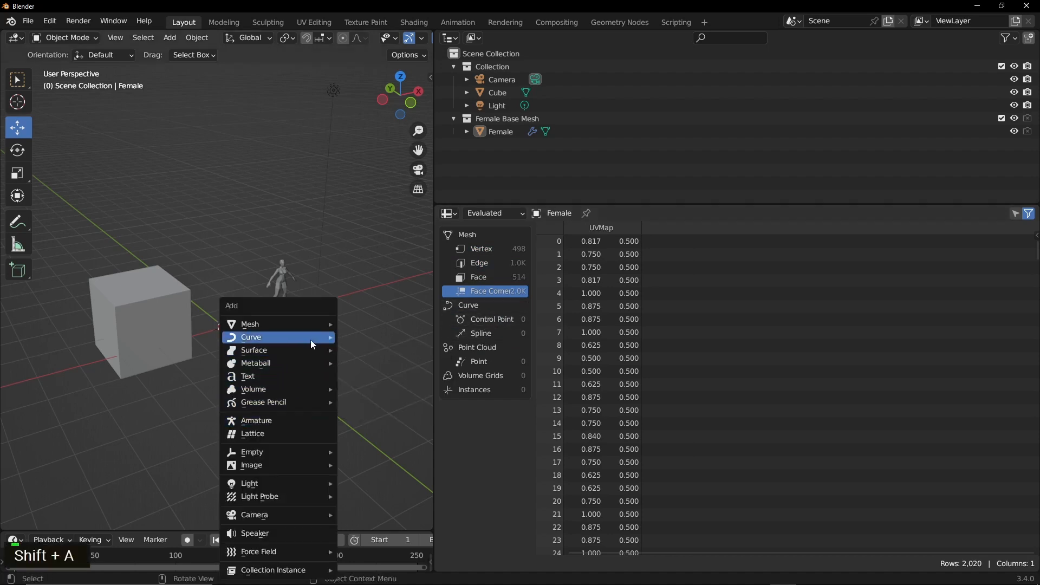
mouse_move(311, 338)
left_click(366, 351)
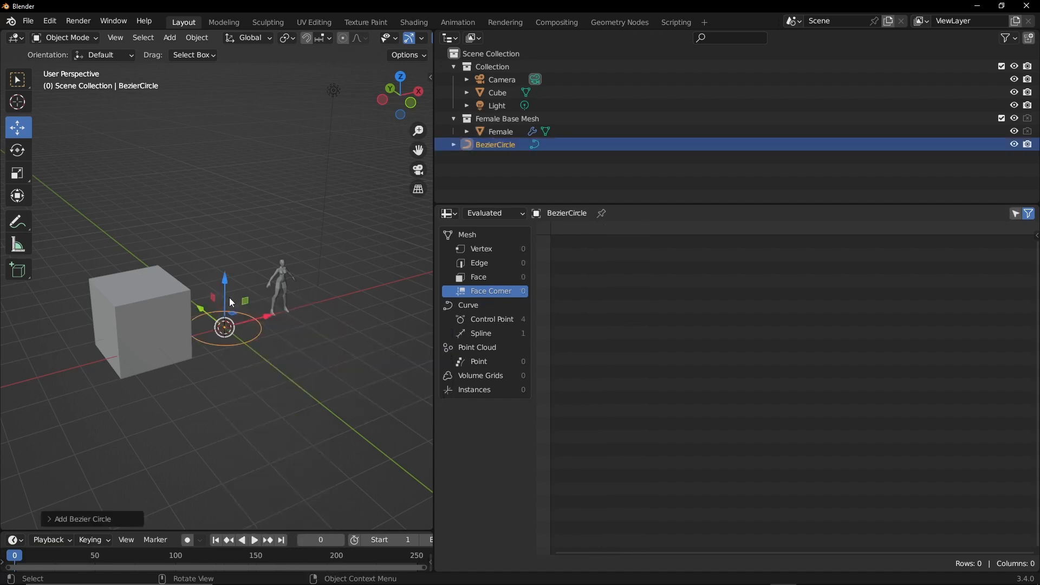
left_click_drag(223, 323, 298, 373)
left_click(344, 390)
left_click(340, 392)
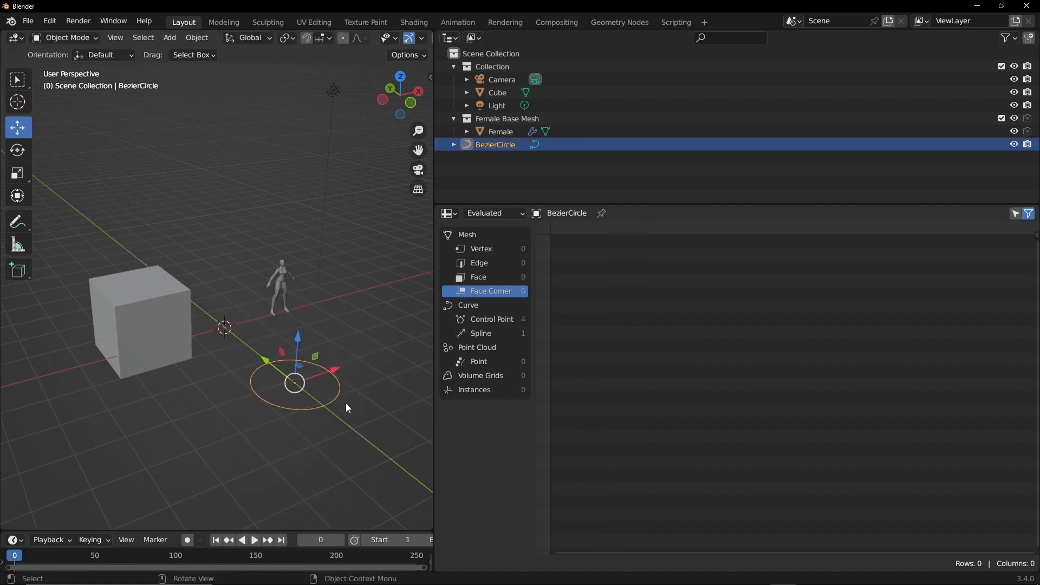
Inspect the Bezier circle's control point and spline data, and compare the vertex data of the Female and Cube objects.
left_click(476, 316)
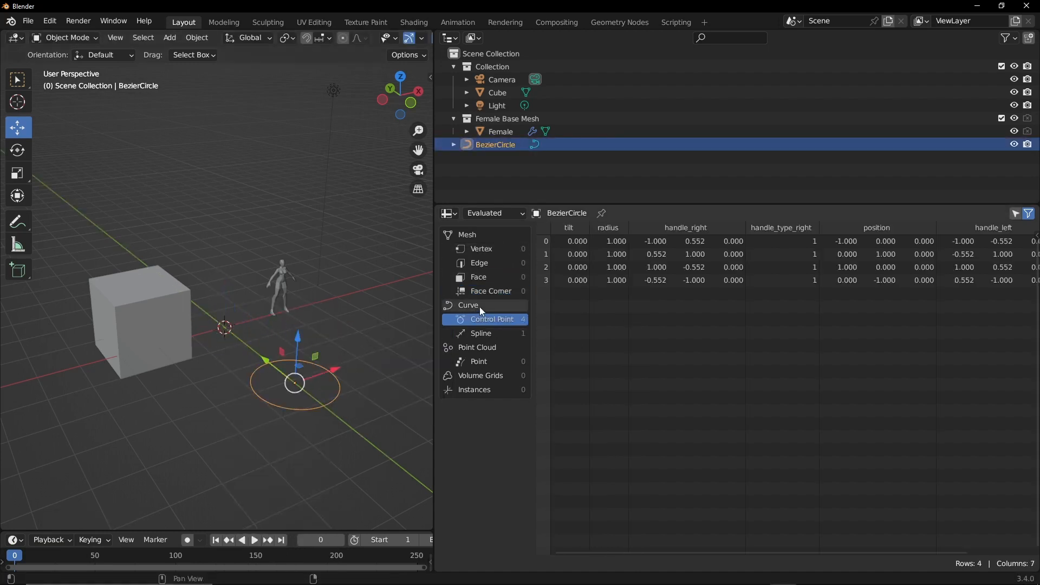
left_click(495, 334)
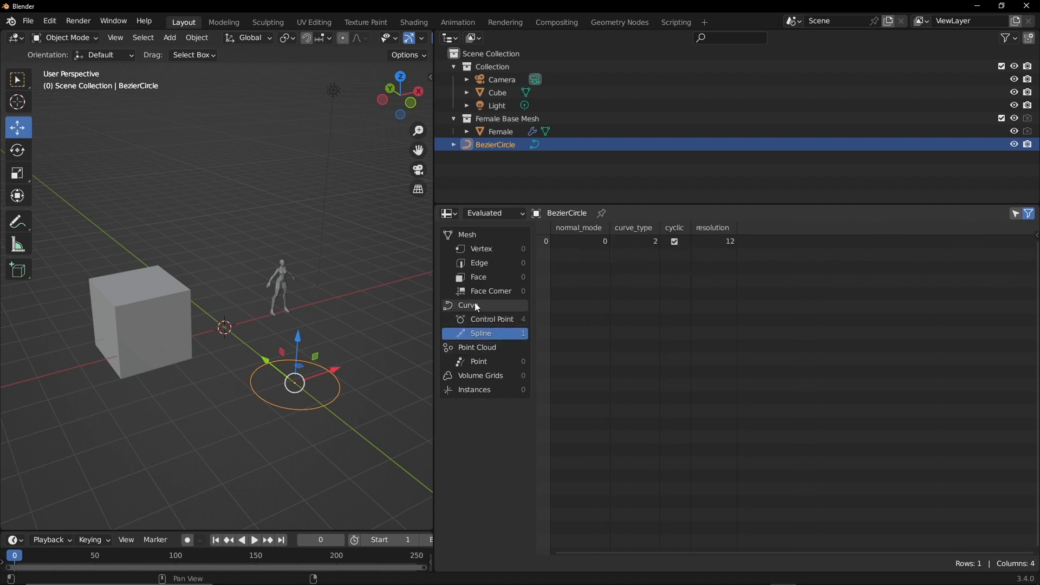
left_click(282, 284)
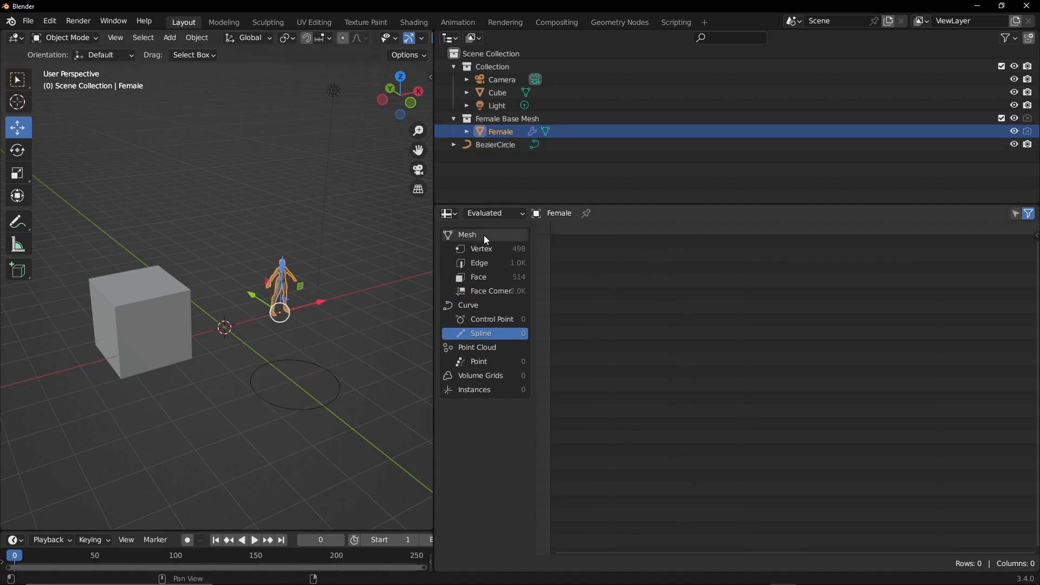
left_click(479, 250)
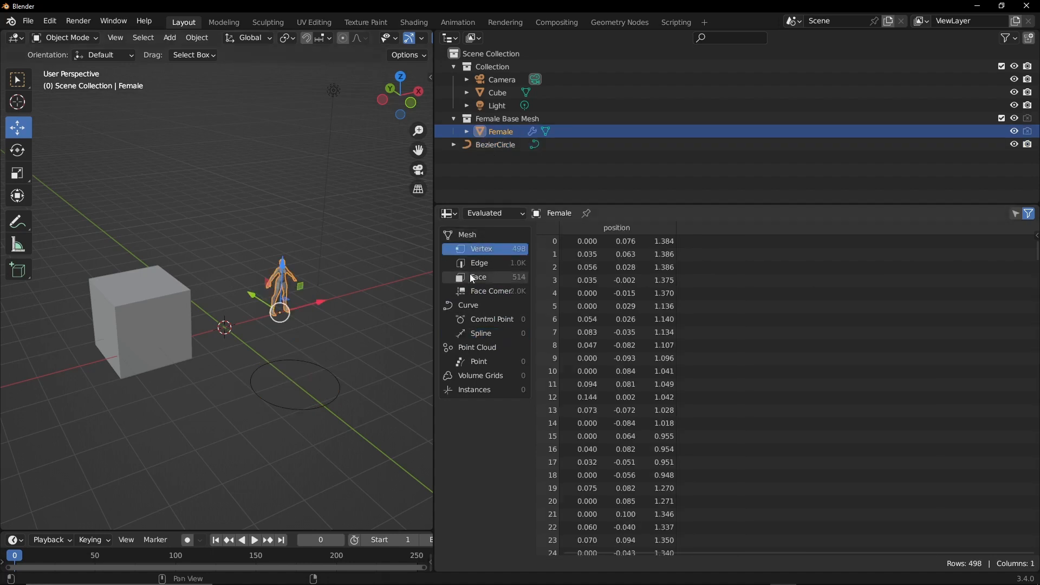
left_click(167, 325)
left_click(282, 278)
left_click(193, 317)
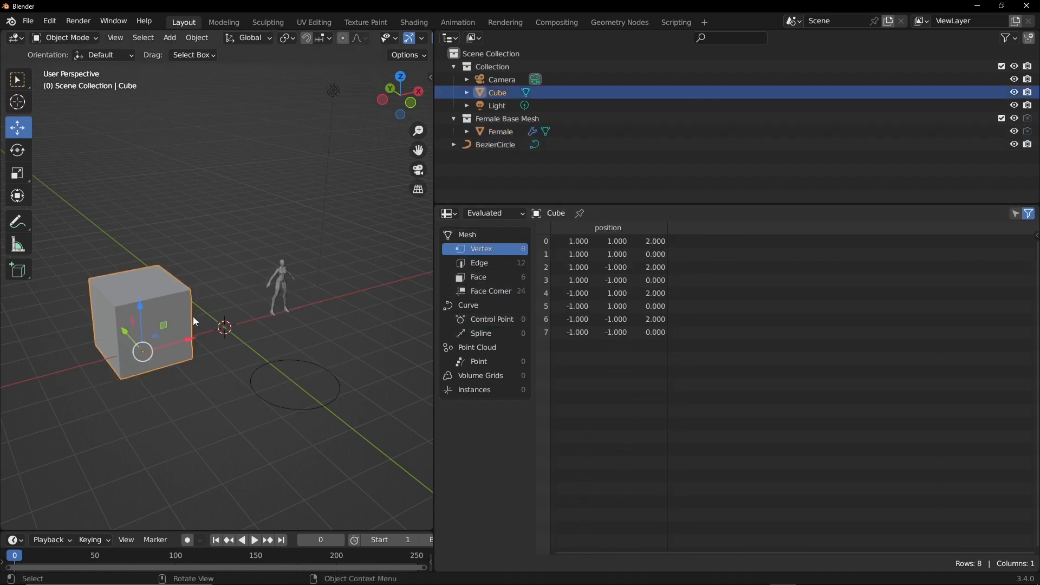
left_click(284, 276)
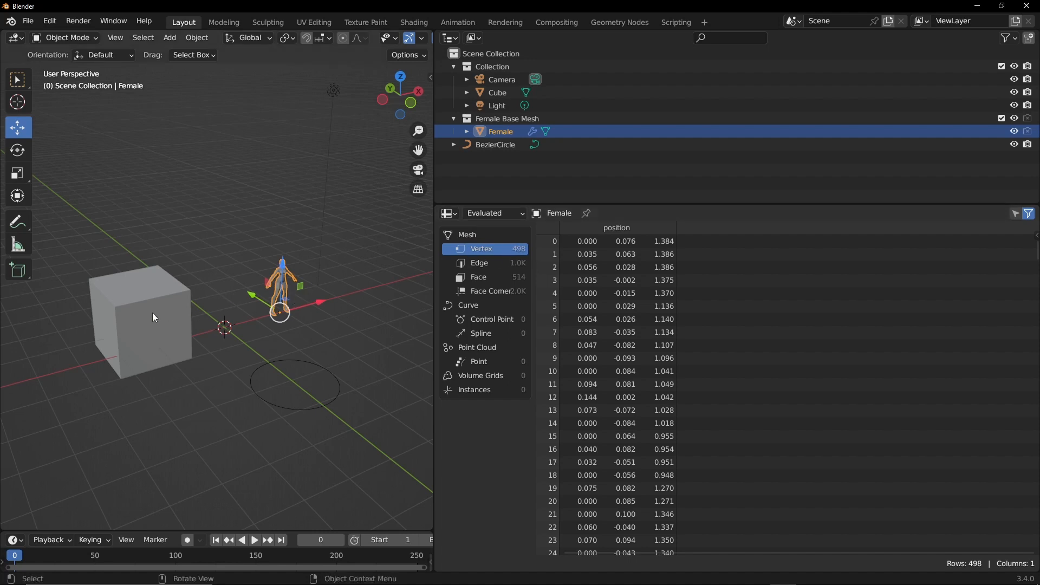
Select the cube and examine its corner vertices up close in Edit Mode, returning to Object Mode.
left_click(168, 328)
left_click_drag(190, 330, 227, 263, "ctrl+alt")
left_click_drag(190, 313, 295, 264, "alt+shift")
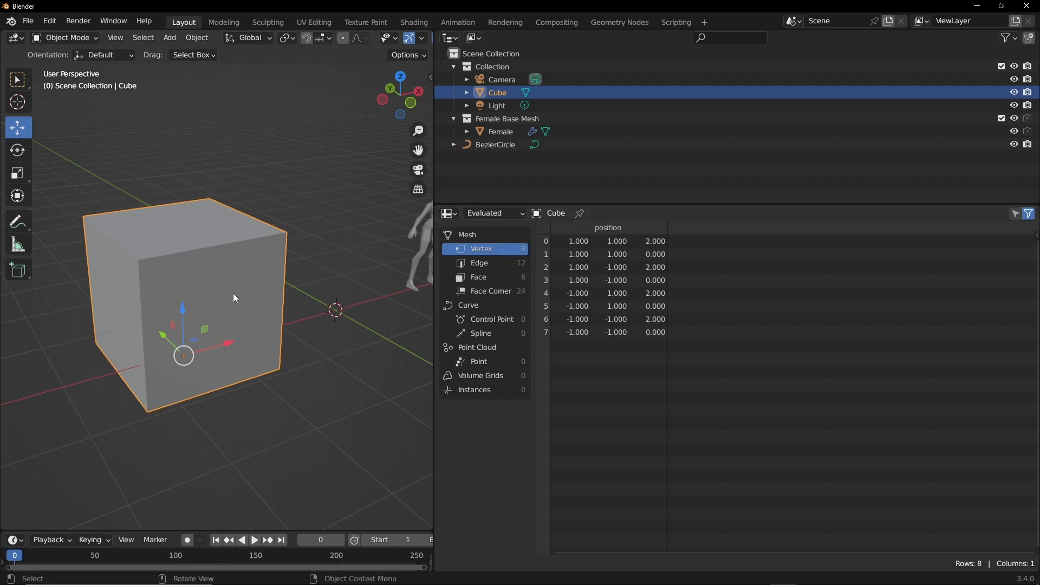
key("Tab")
key("alt+a")
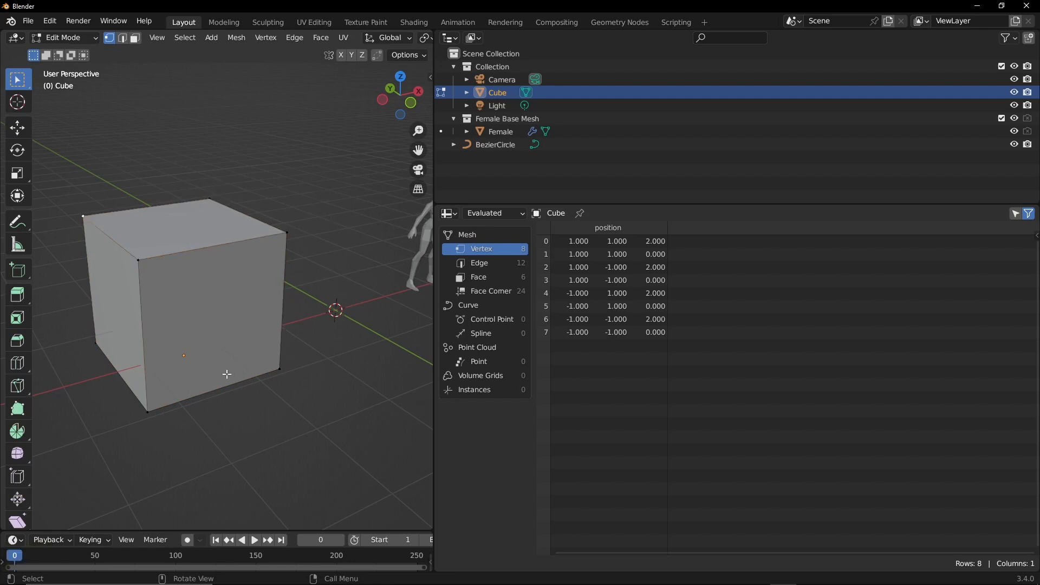
middle_click_drag(189, 340, 166, 337, "alt")
left_click_drag(166, 336, 88, 362, "alt")
key("Tab")
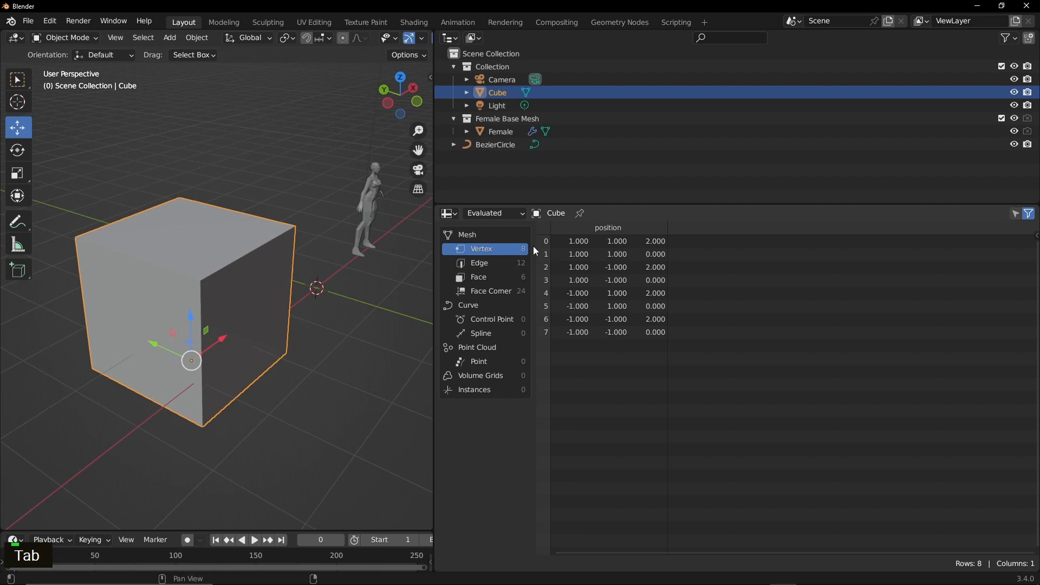
Examine the cube's edge data and its edges and faces in Edit Mode, and return the spreadsheet to vertex data.
left_click(490, 264)
key("Tab")
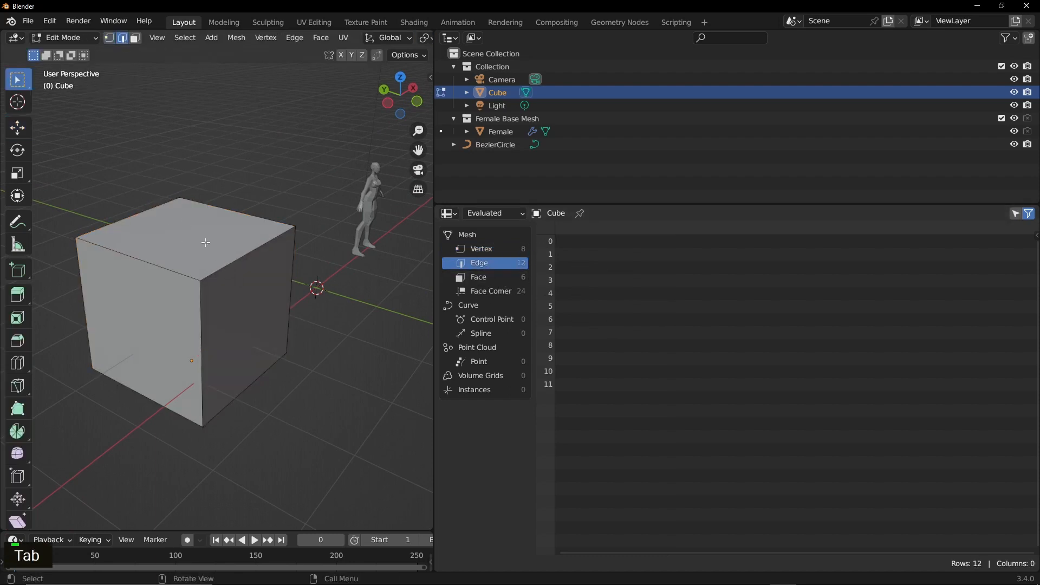
left_click(251, 255)
left_click(136, 38)
left_click(204, 228)
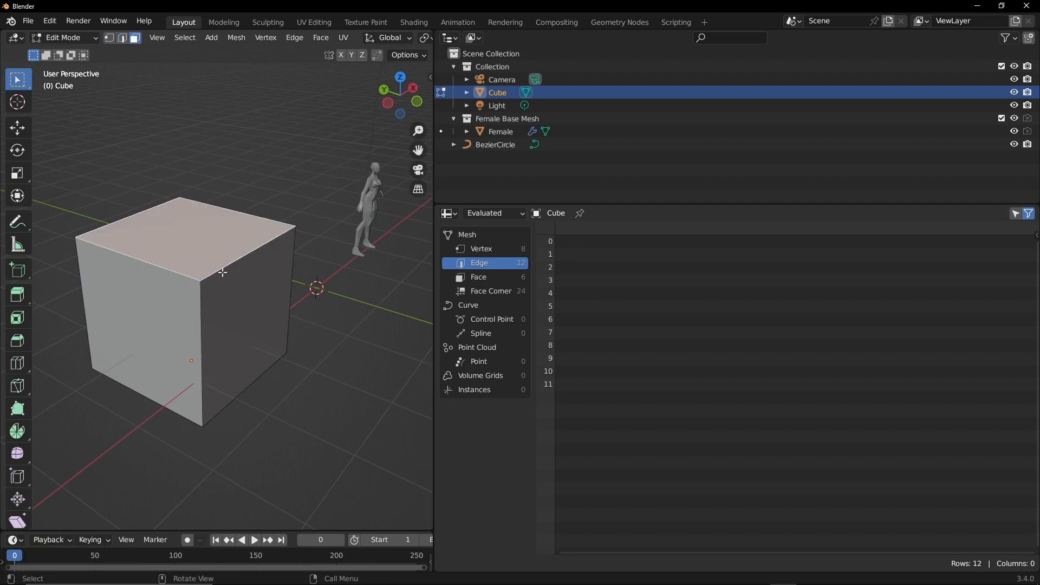
left_click(168, 311)
left_click(270, 409)
key("Tab")
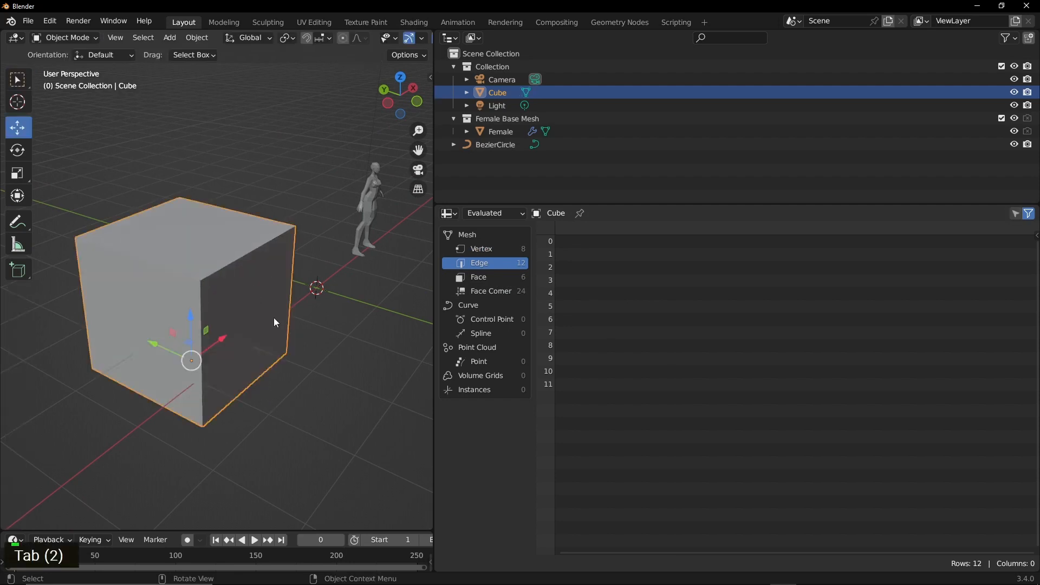
left_click(503, 248)
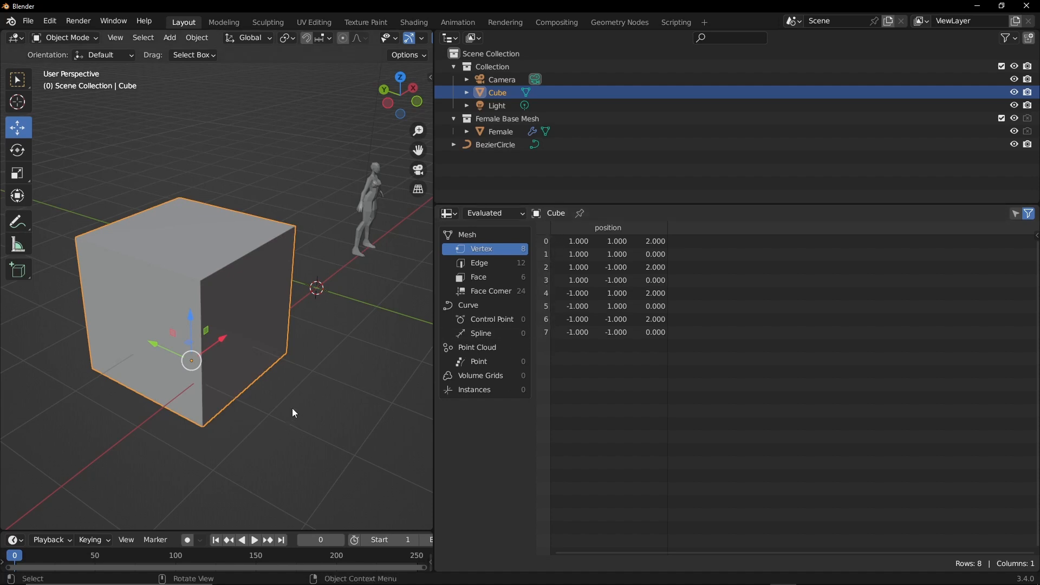
Annotate a bowl of numbered circles labelled as a collection and its elements beside the cube, and erase the sketch.
key("d")
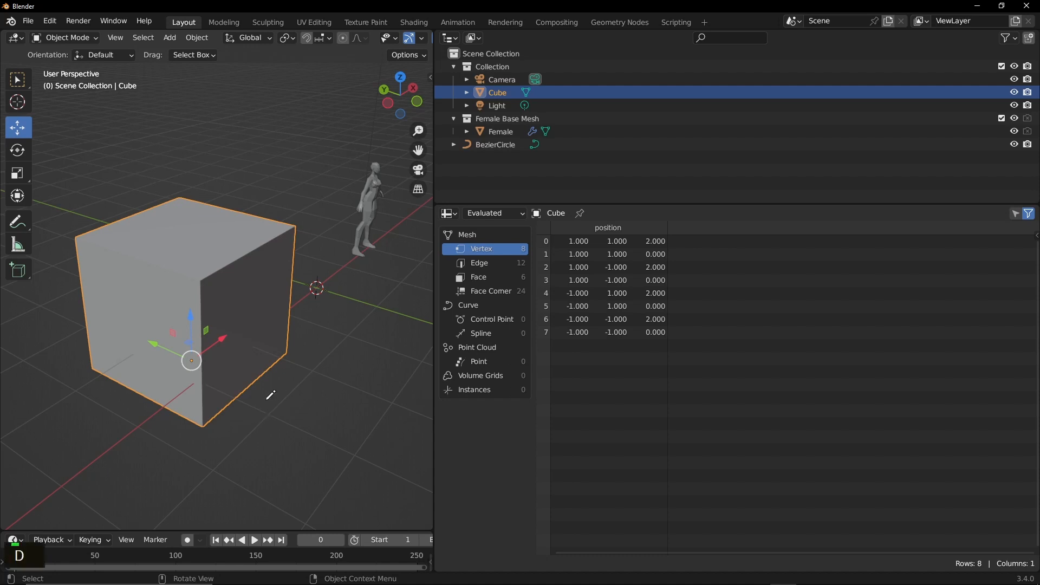
mouse_move(265, 400)
left_mouse_down()
mouse_move(296, 452)
mouse_move(354, 445)
mouse_move(363, 401)
left_mouse_up()
left_click_drag(311, 415, 295, 425)
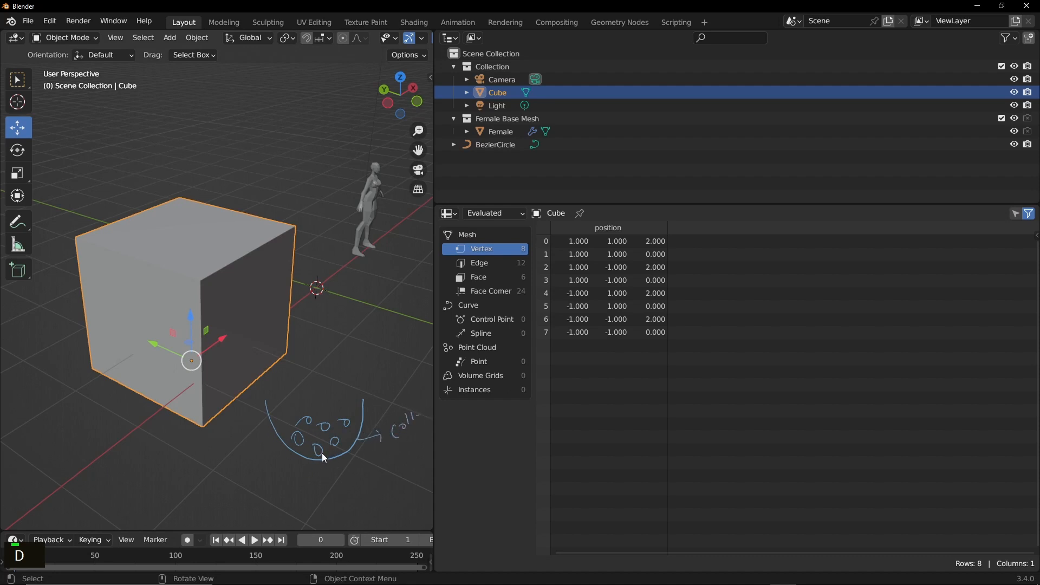
left_click_drag(329, 483, 366, 470)
key("d")
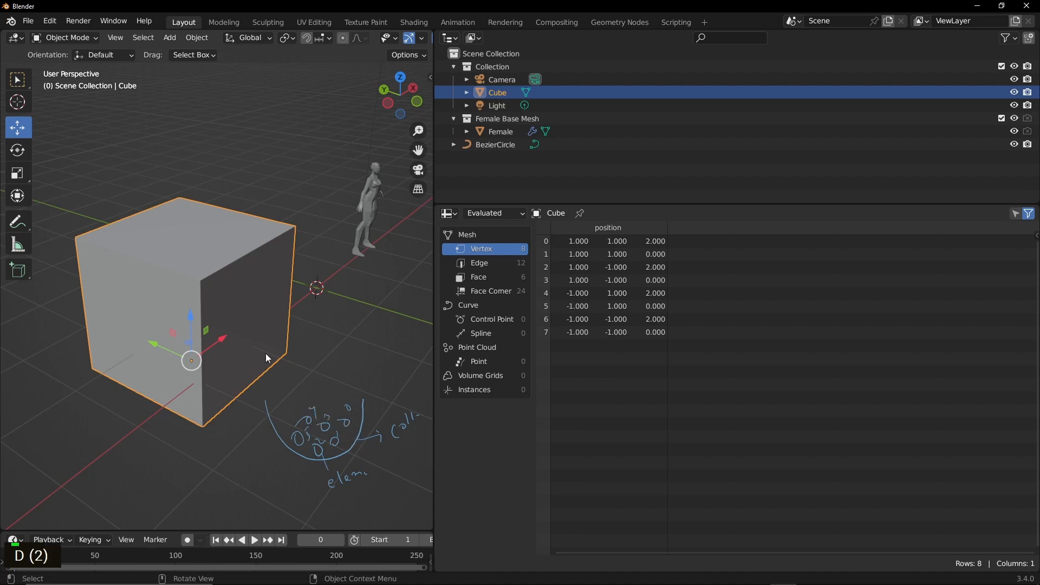
key("d")
mouse_move(273, 403)
right_mouse_down()
mouse_move(282, 434)
mouse_move(331, 436)
mouse_move(423, 413)
mouse_move(357, 476)
right_mouse_up()
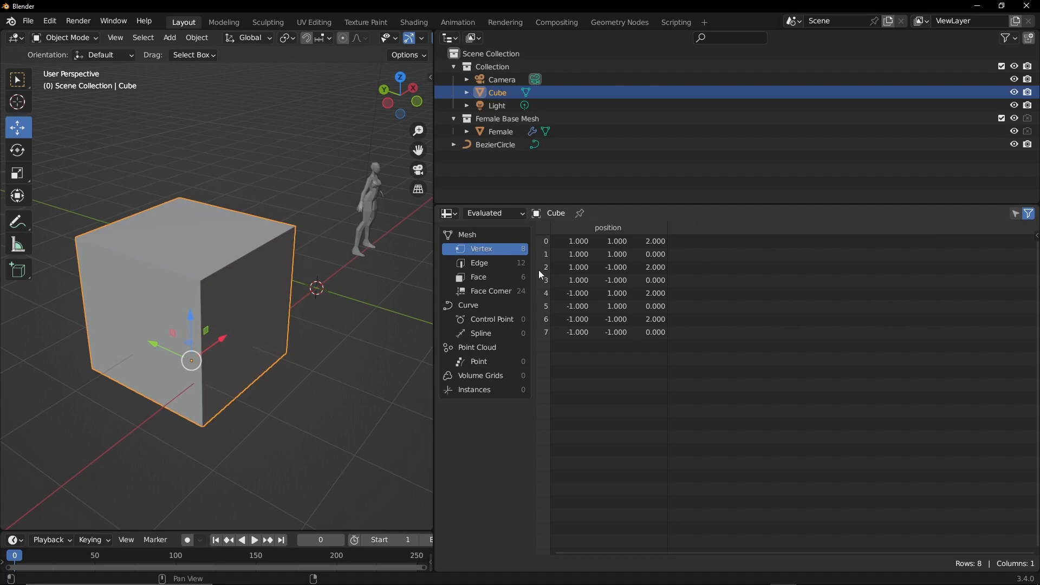
Write the annotation "Loop" below the cube with a ring around it, and erase it.
key("d")
key("d")
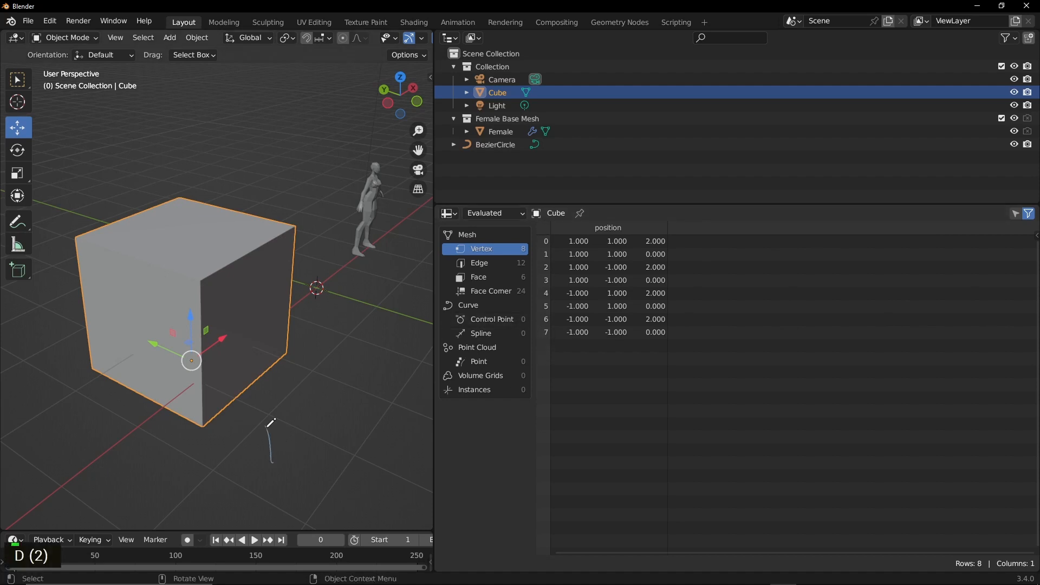
left_click_drag(272, 463, 291, 440)
mouse_move(296, 430)
left_mouse_down()
mouse_move(311, 420)
mouse_move(287, 388)
mouse_move(252, 444)
left_mouse_up()
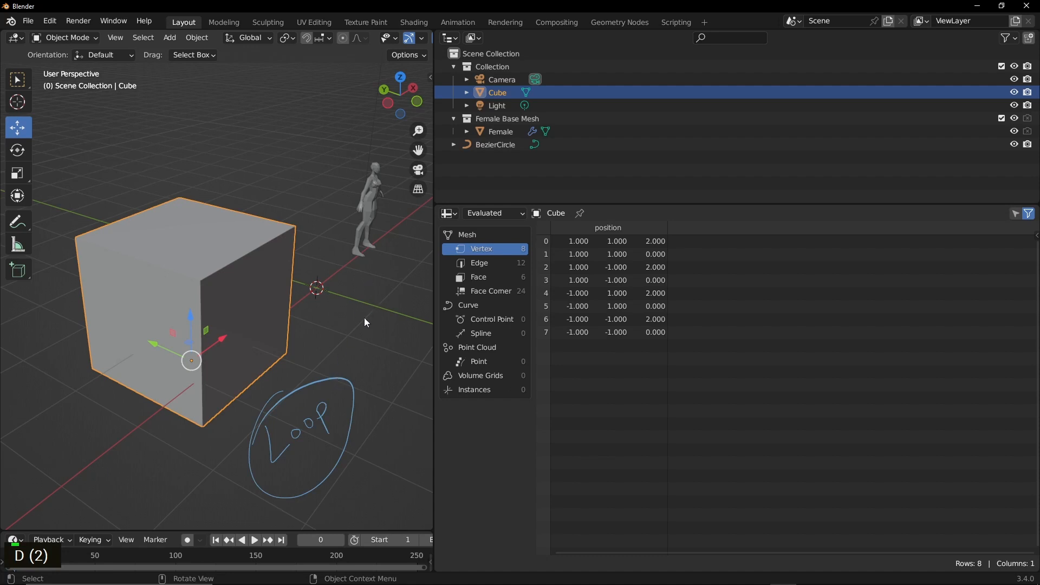
mouse_move(336, 363)
left_mouse_down()
mouse_move(328, 342)
mouse_move(347, 349)
mouse_move(361, 325)
mouse_move(374, 339)
mouse_move(396, 320)
mouse_move(376, 303)
mouse_move(343, 305)
left_mouse_up()
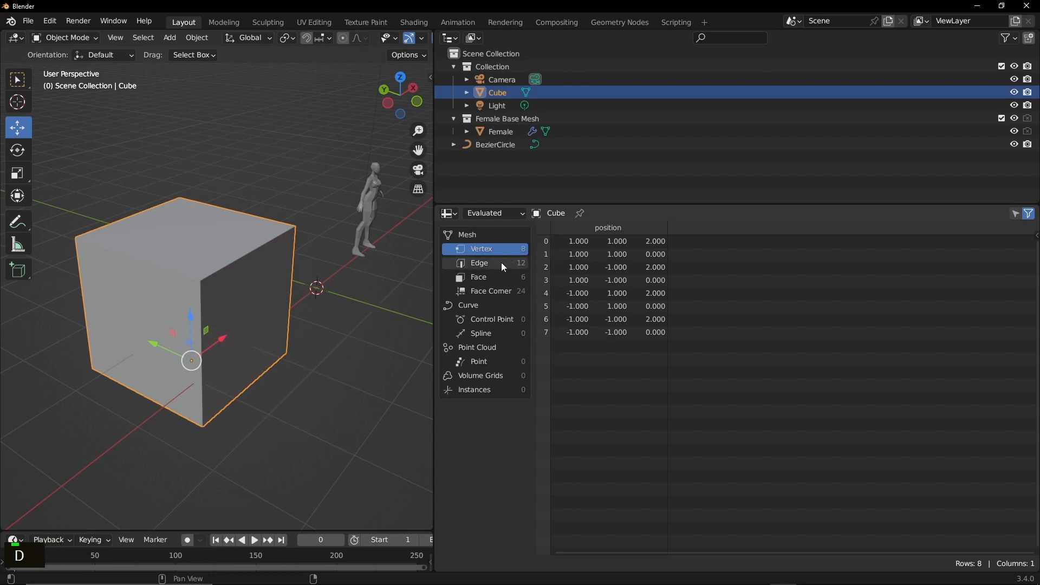
Examine the cube's face and face corner data in the spreadsheet, and return to its vertex data.
left_click(485, 277)
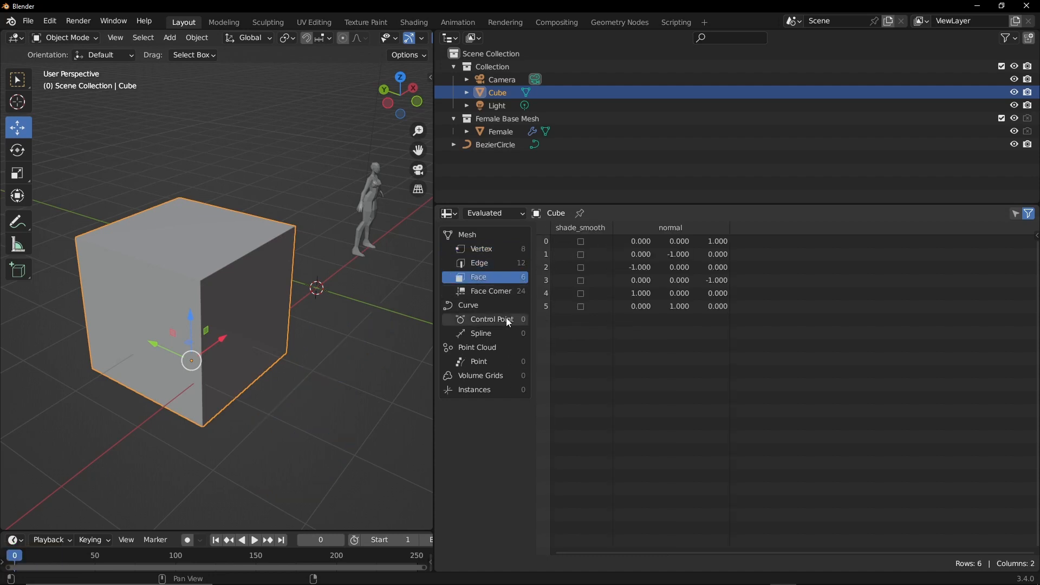
left_click(523, 291)
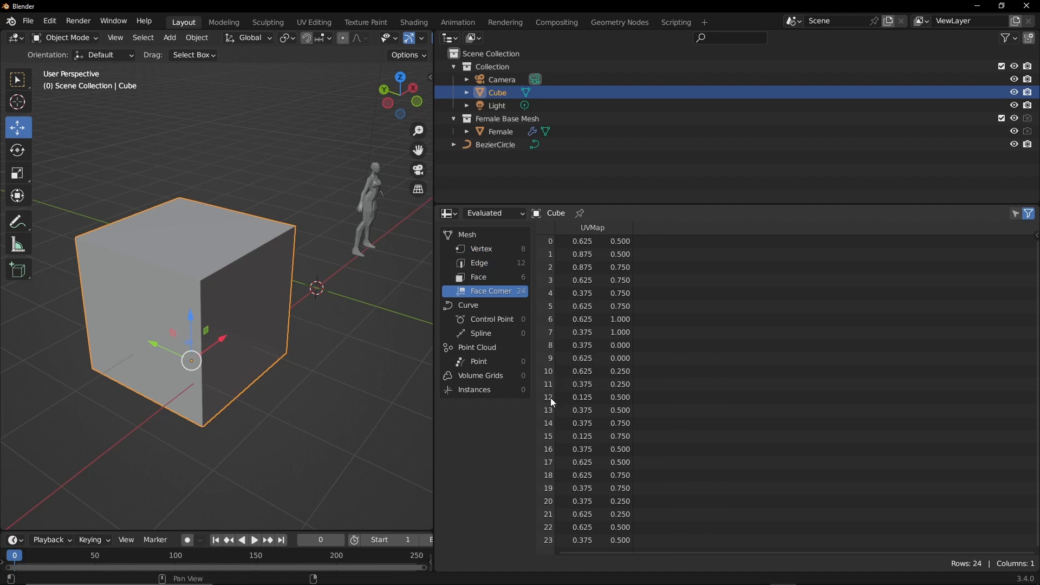
left_click(494, 250)
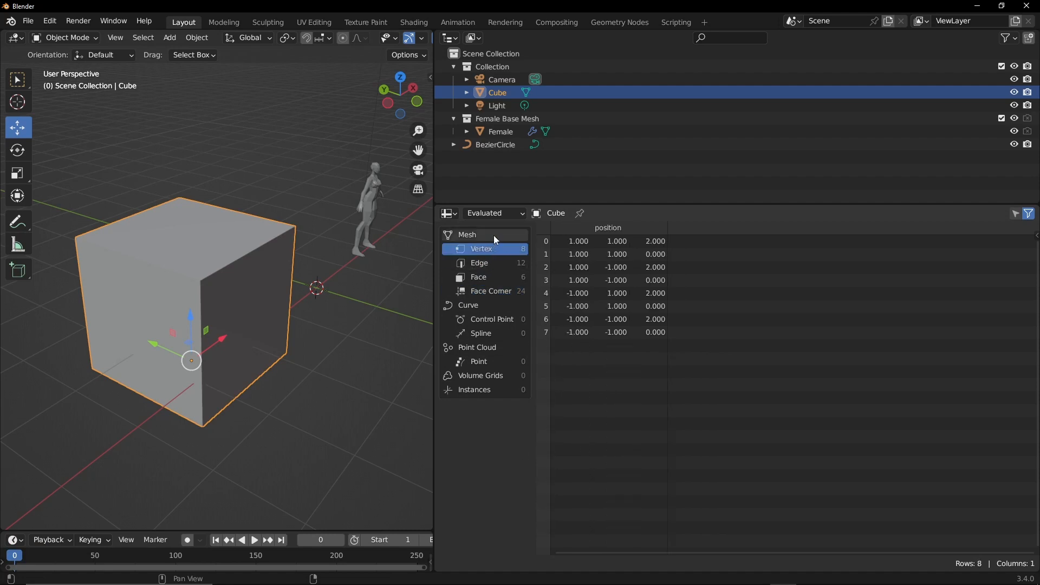
Sketch a quick freehand annotation over the cube and undo it.
key("d")
mouse_move(293, 356)
left_mouse_down()
mouse_move(355, 355)
mouse_move(359, 366)
mouse_move(272, 287)
left_mouse_up()
key("ctrl+z")
key("ctrl+z")
Select the Bezier circle and examine its control point and spline data in the spreadsheet.
left_click(336, 380)
left_click(274, 290)
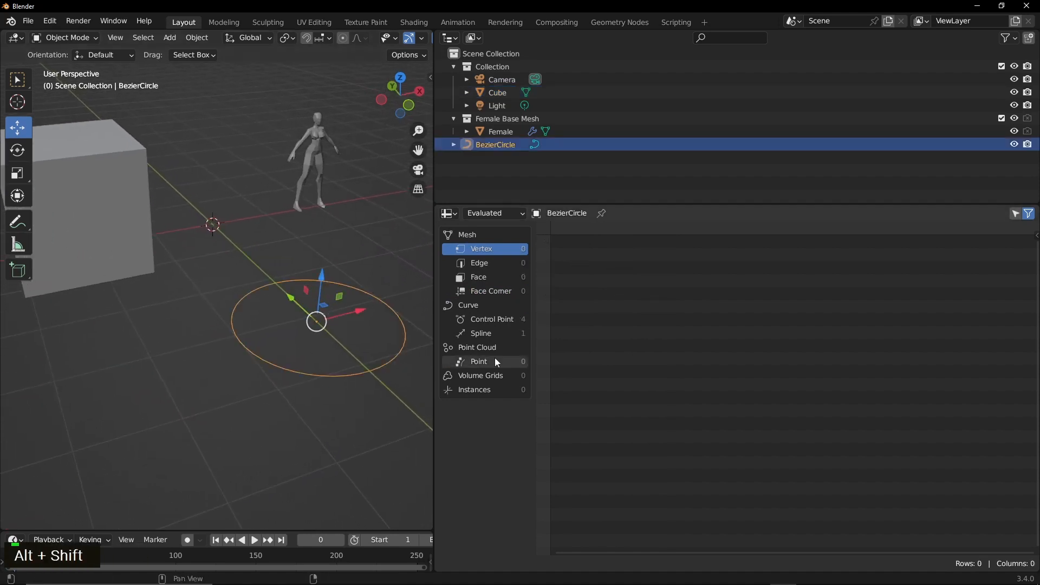
left_click(490, 320)
left_click(490, 334)
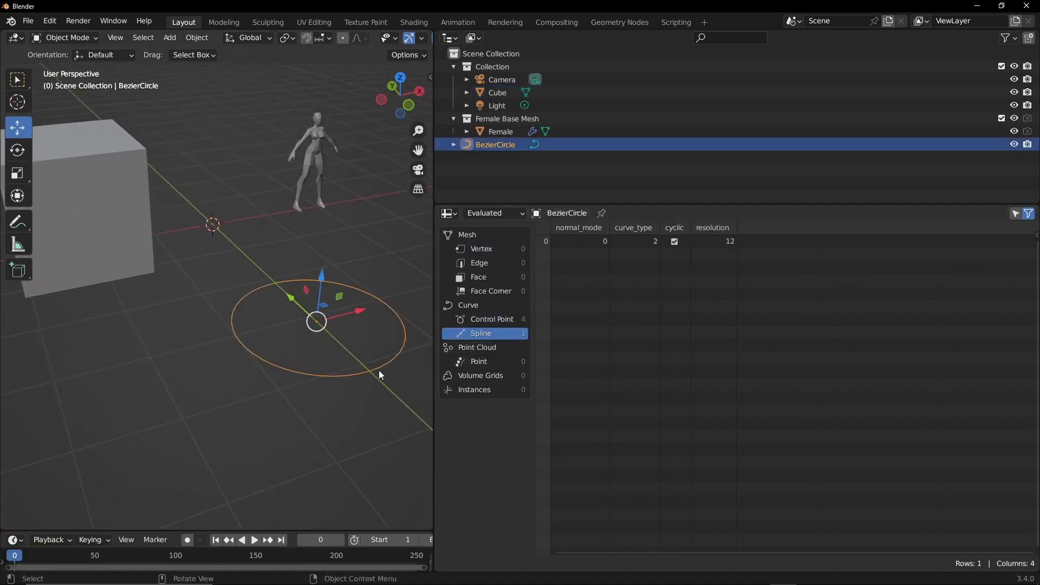
Duplicate the circle's spline twice in Edit Mode, stacking the copies at heights of about 0.59 m and 1.07 m, and return to Object Mode.
key("Tab")
key("a")
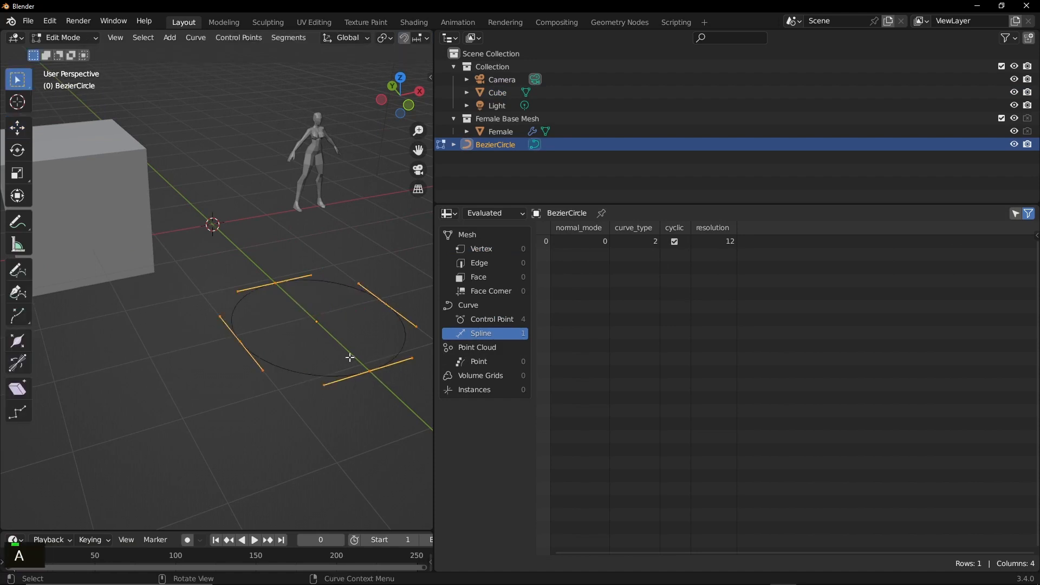
key("shift+d")
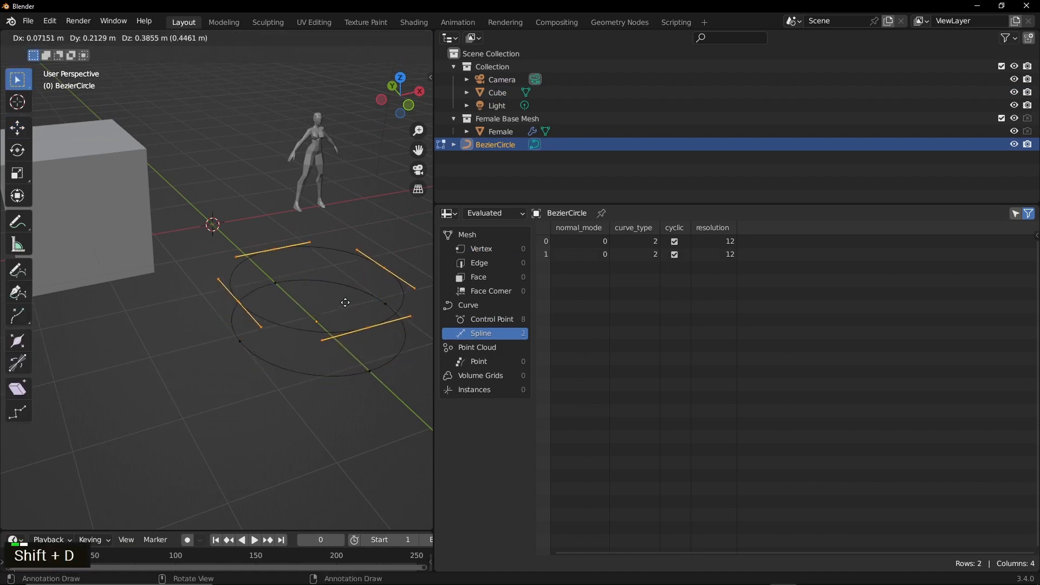
left_click(351, 299)
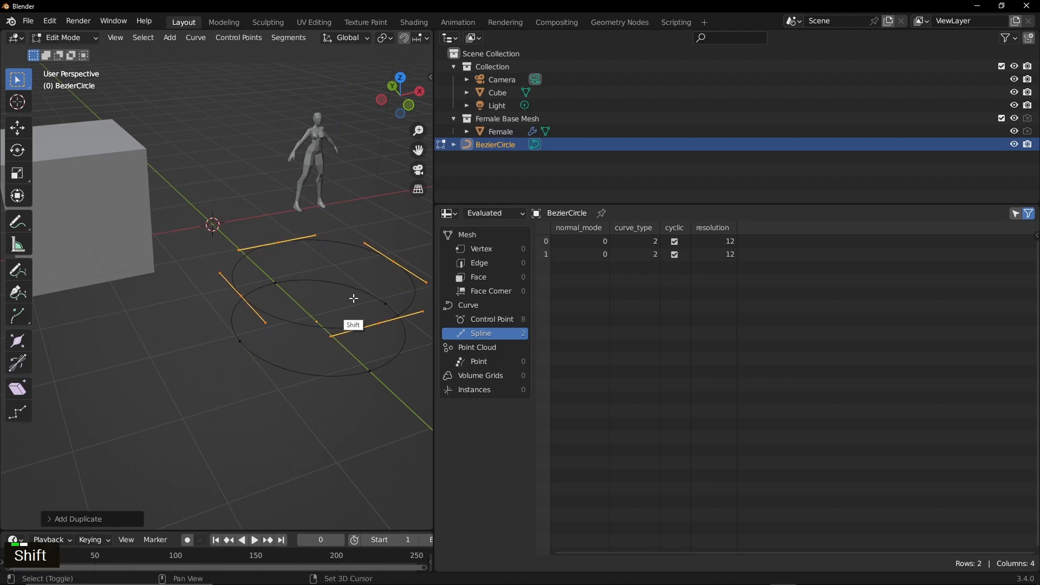
key("shift+d")
key("z")
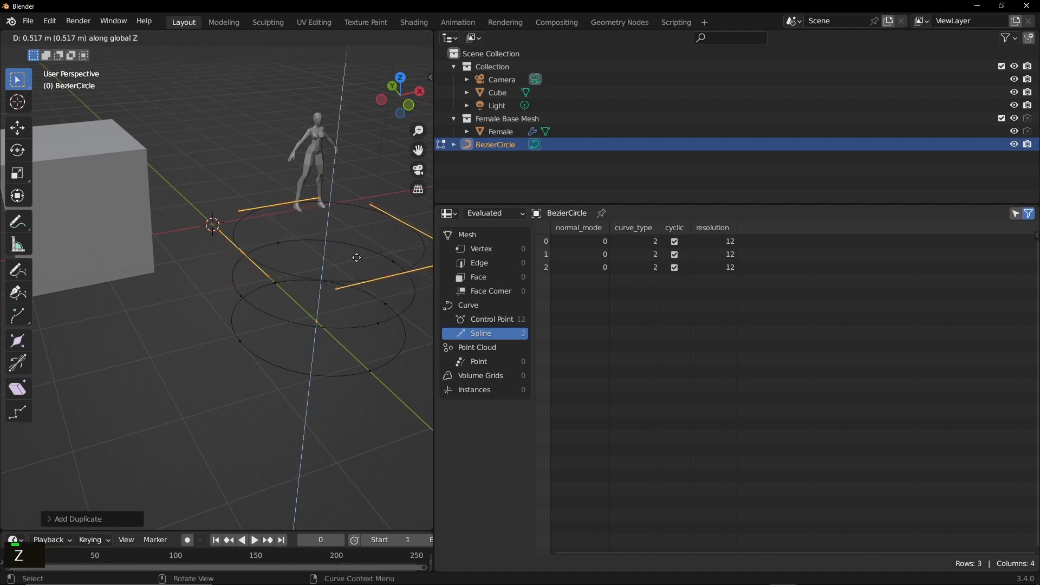
left_click(355, 265)
key("Tab")
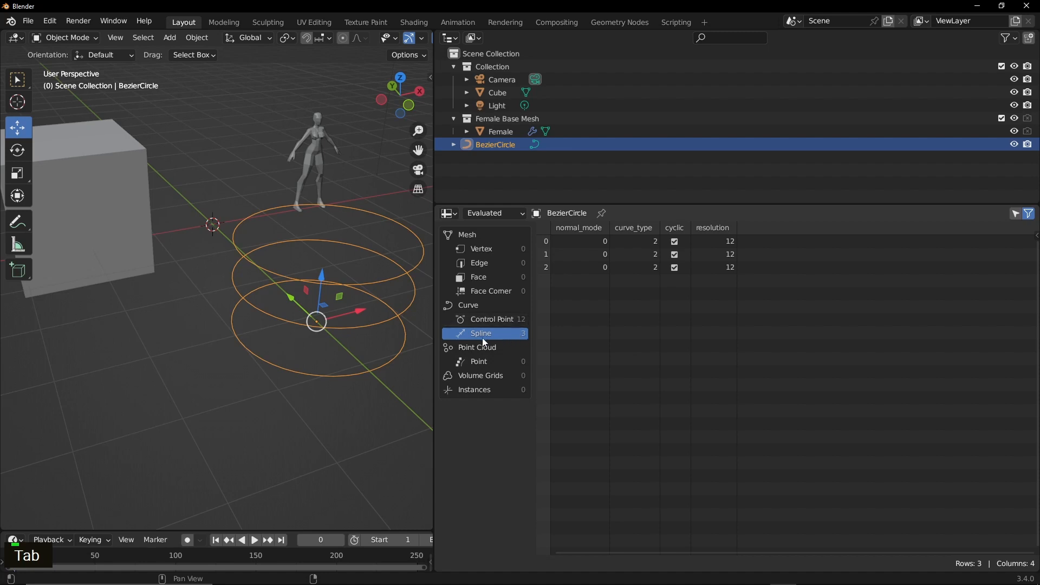
Examine the control point data of the three stacked circles, and select the cube.
left_click(503, 319)
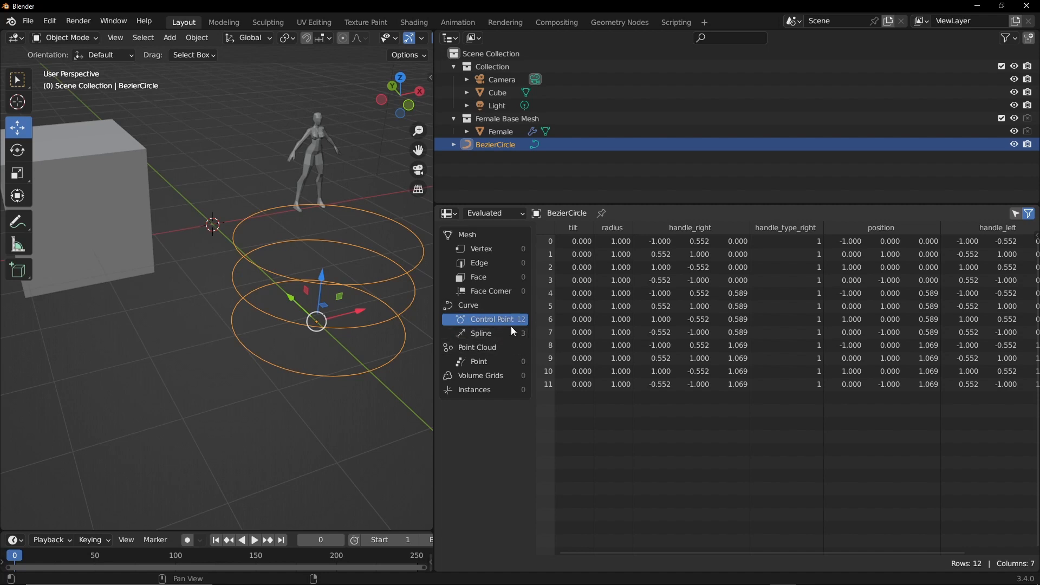
middle_click_drag(391, 343, 348, 452, "alt")
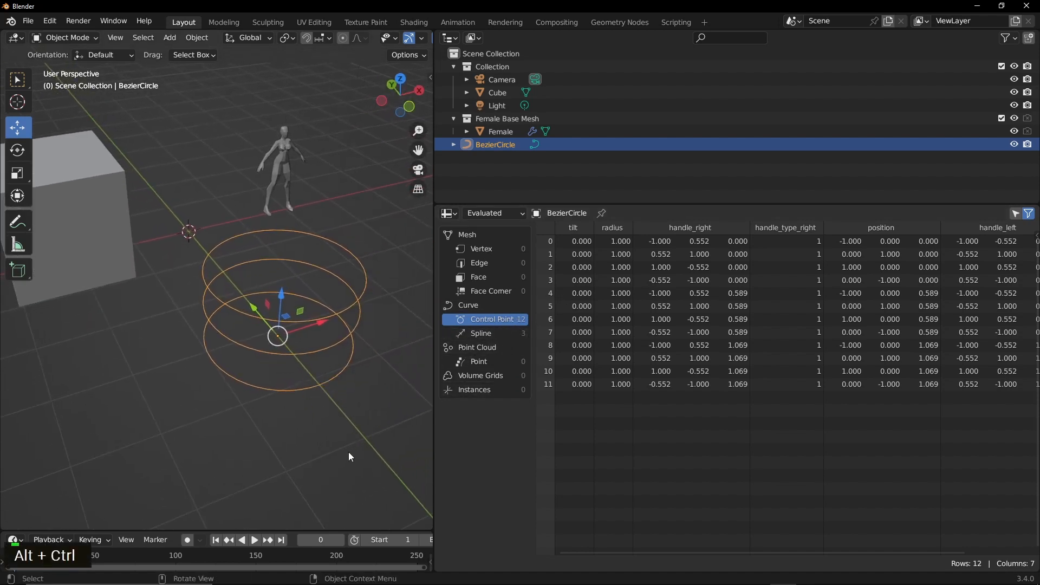
left_click(372, 313)
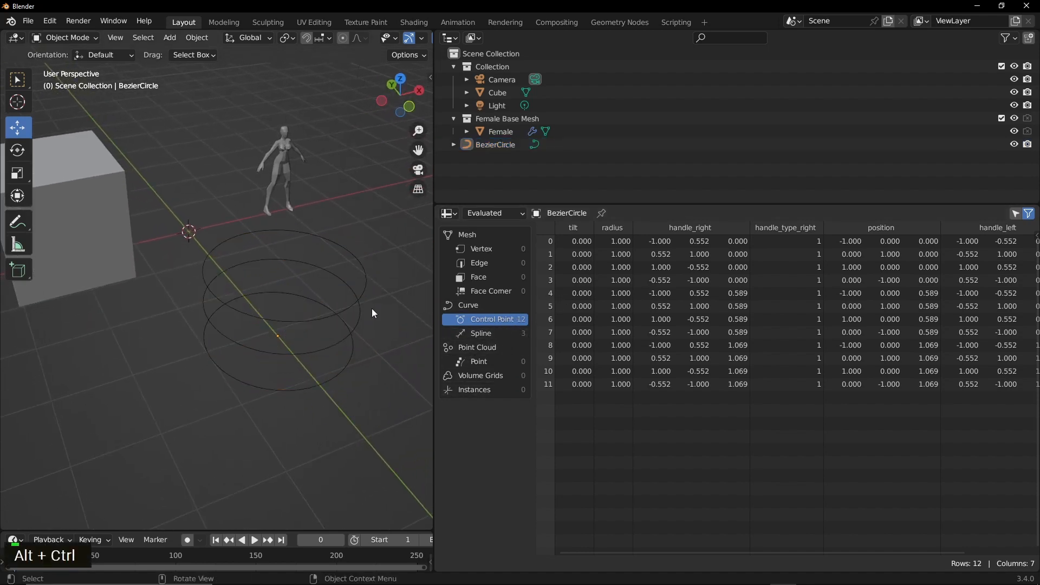
left_click(290, 175)
left_click(145, 222)
left_click(208, 323)
left_click(124, 254)
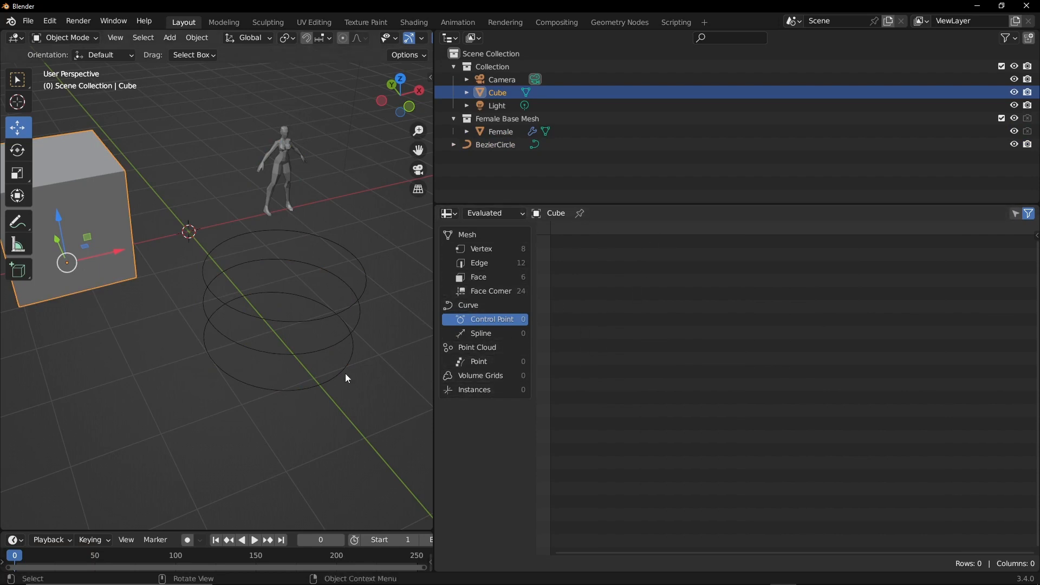
Switch to the Geometry Nodes workspace and delete the Bezier circle curve.
left_click(614, 22)
mouse_move(279, 189)
middle_mouse_down("ctrl+alt")
mouse_move(266, 196)
mouse_move(310, 184)
mouse_move(292, 193)
middle_mouse_up("ctrl+alt")
left_click(135, 225)
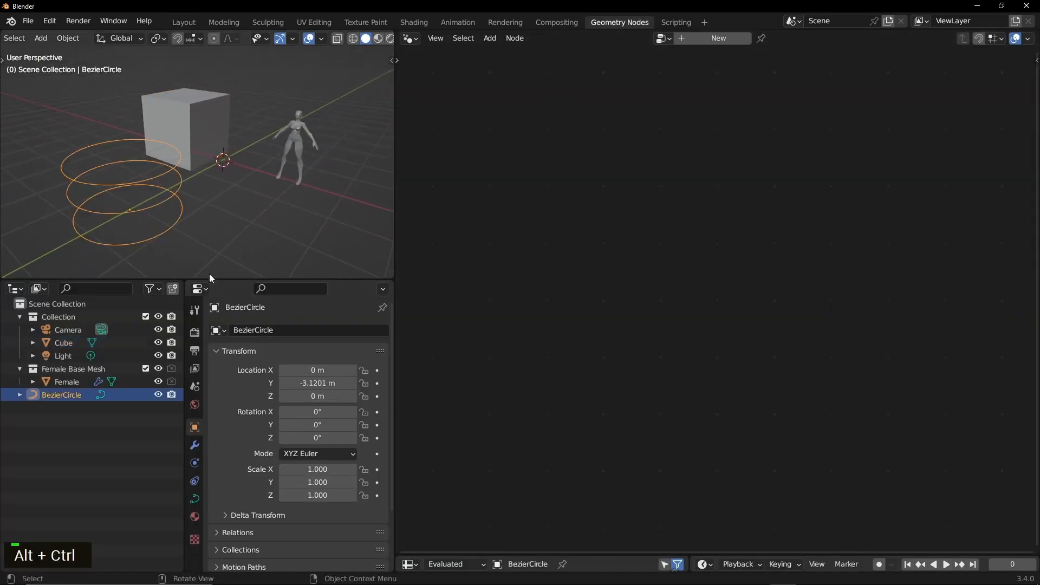
left_click(159, 394)
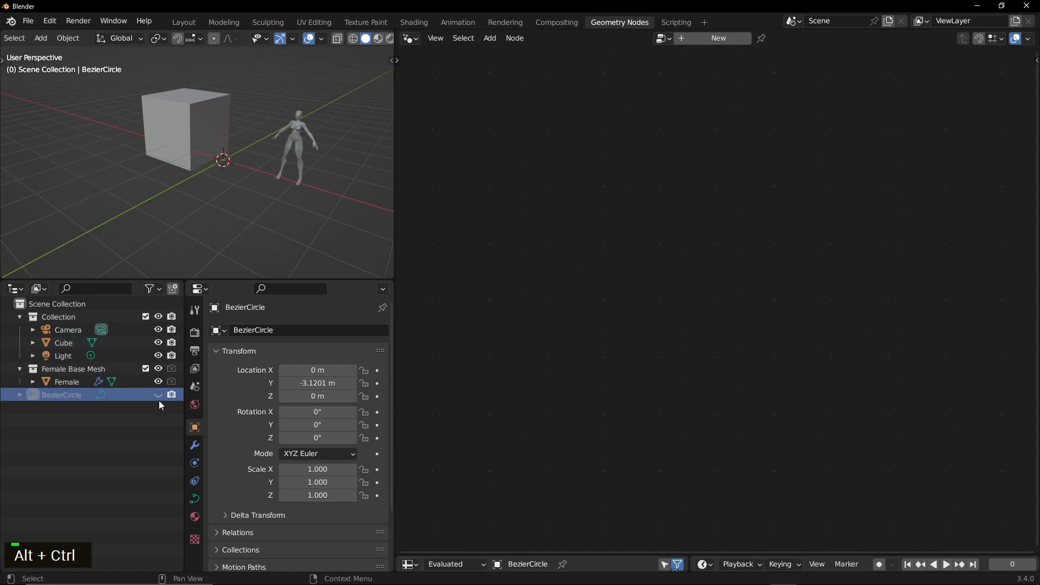
left_click(158, 394)
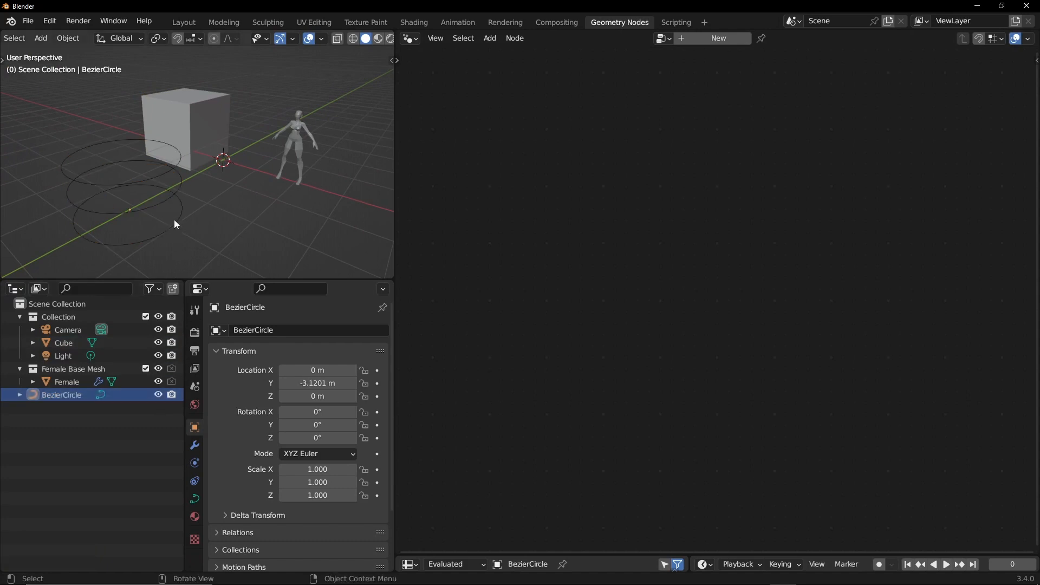
left_click(174, 225)
key("x")
left_click(187, 218)
Hide the Female Base Mesh collection and collapse it in the outliner.
left_click(288, 151)
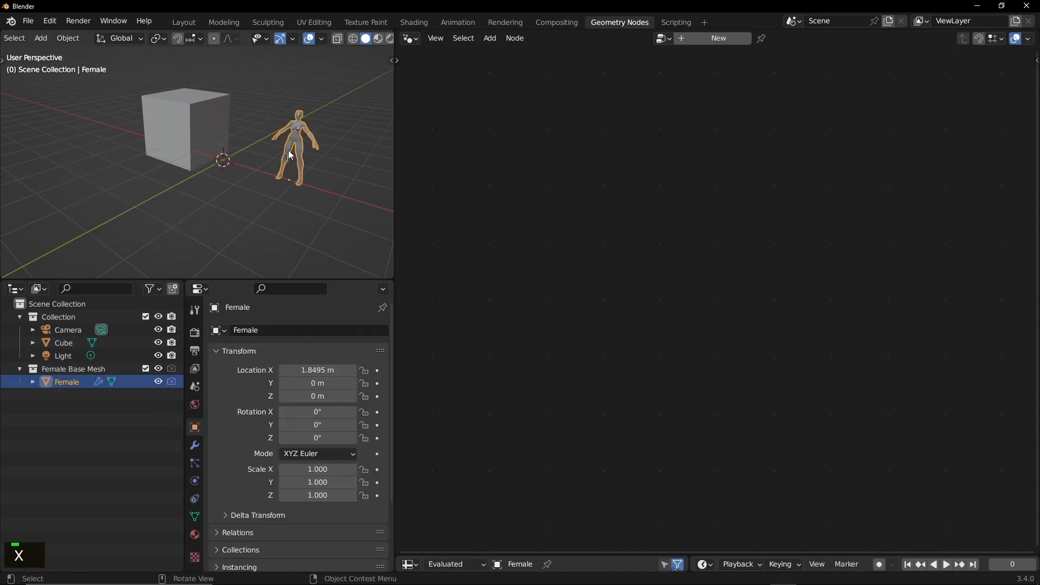
left_click(158, 369)
left_click(20, 369)
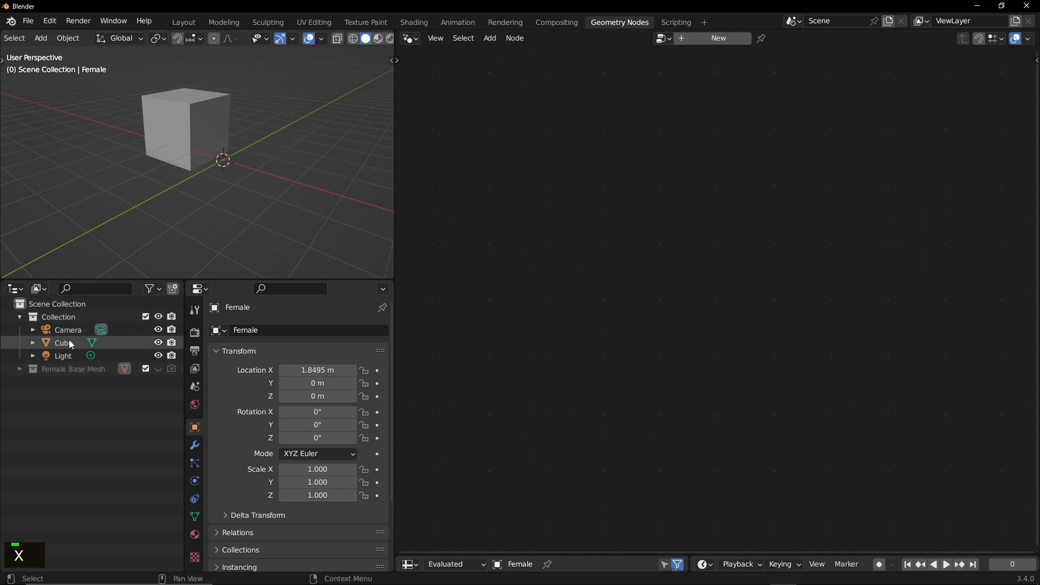
Create a new geometry node tree on the cube and enlarge the spreadsheet area beneath the node editor.
left_click(69, 342)
left_click(716, 39)
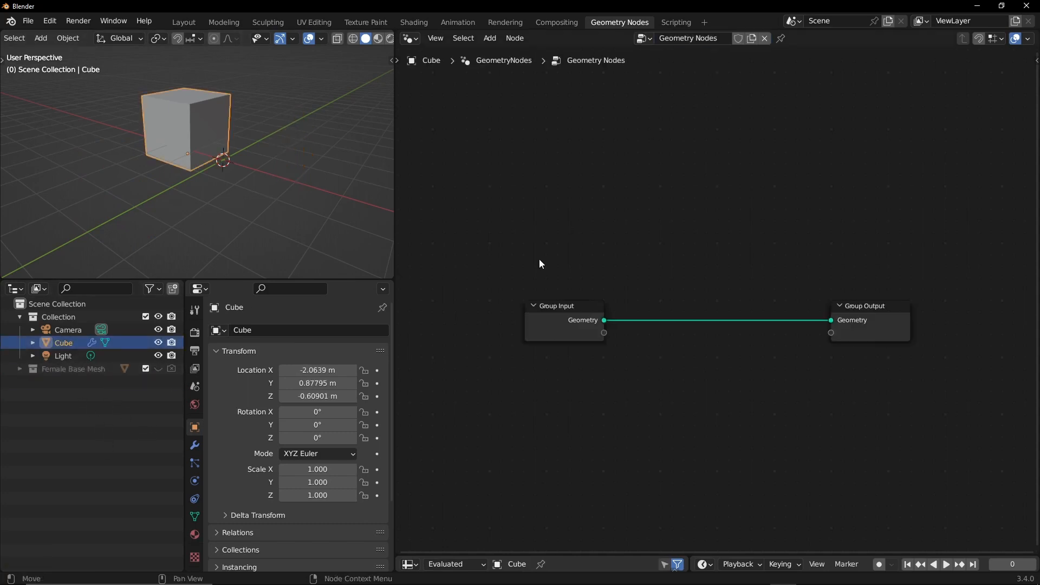
left_click_drag(559, 555, 564, 319)
left_click_drag(647, 265, 687, 200, "ctrl")
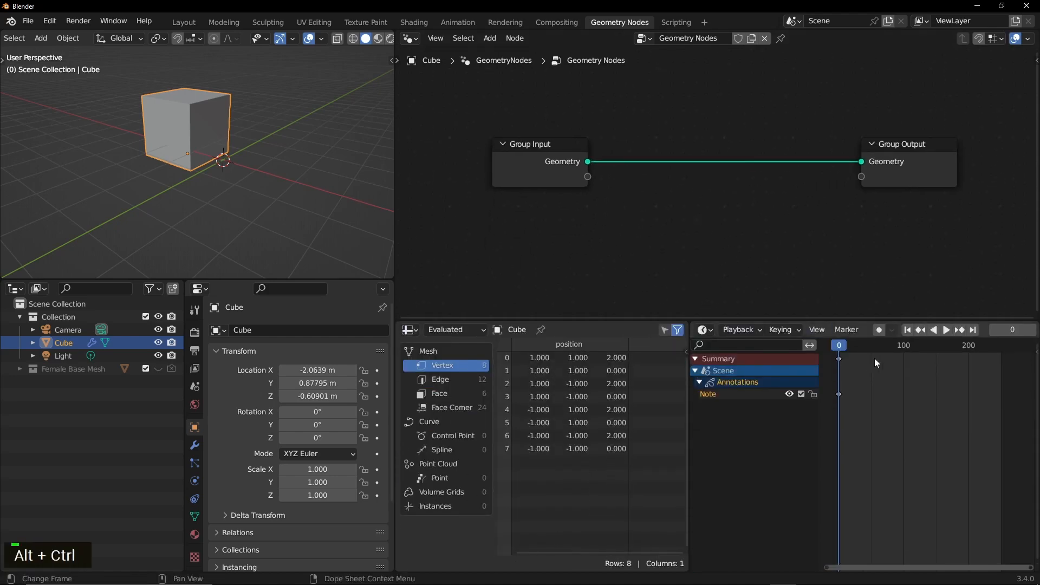
Delete the annotation keyframes from the timeline and widen the spreadsheet to take over nearly all of the timeline's space.
key("x")
left_click(823, 418)
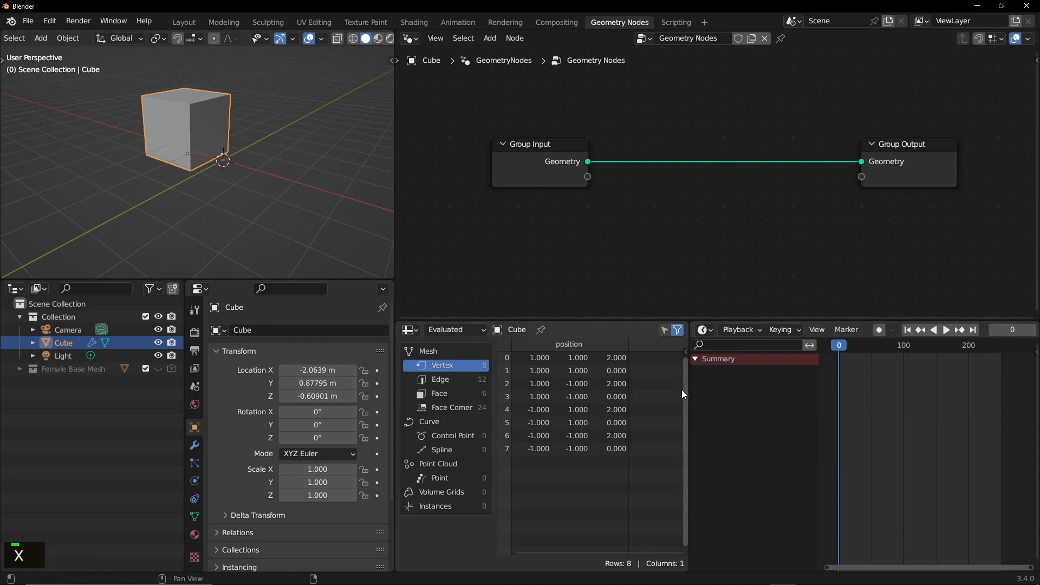
left_click_drag(690, 393, 1022, 391)
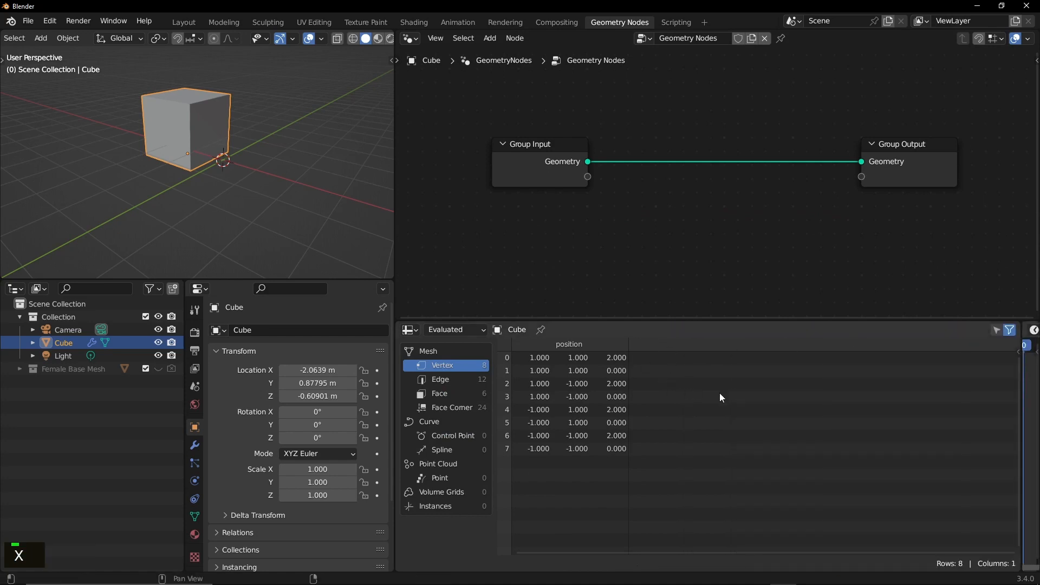
left_click_drag(621, 317, 621, 309)
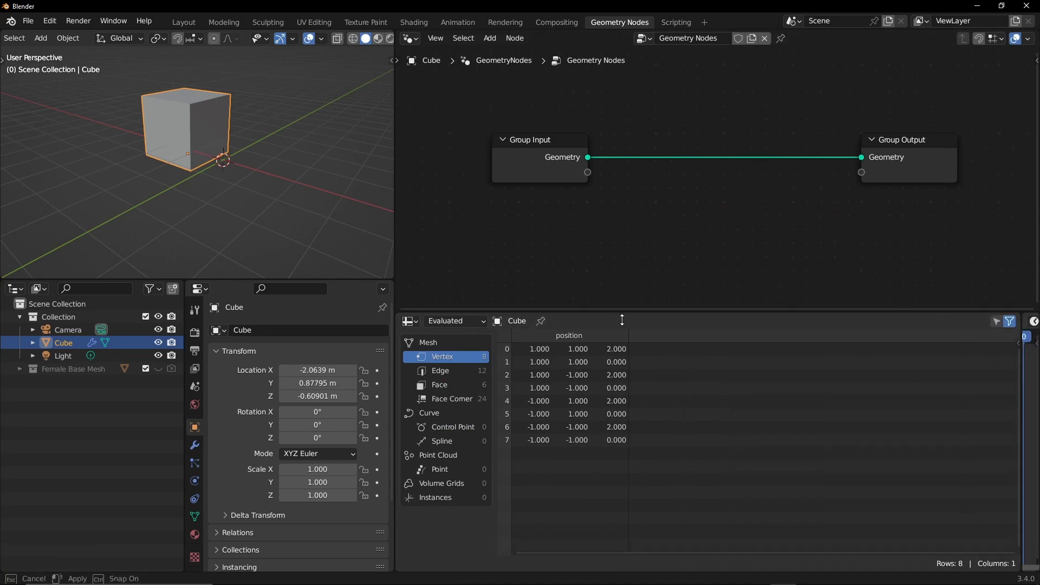
middle_click_drag(688, 239, 693, 221, "ctrl+alt")
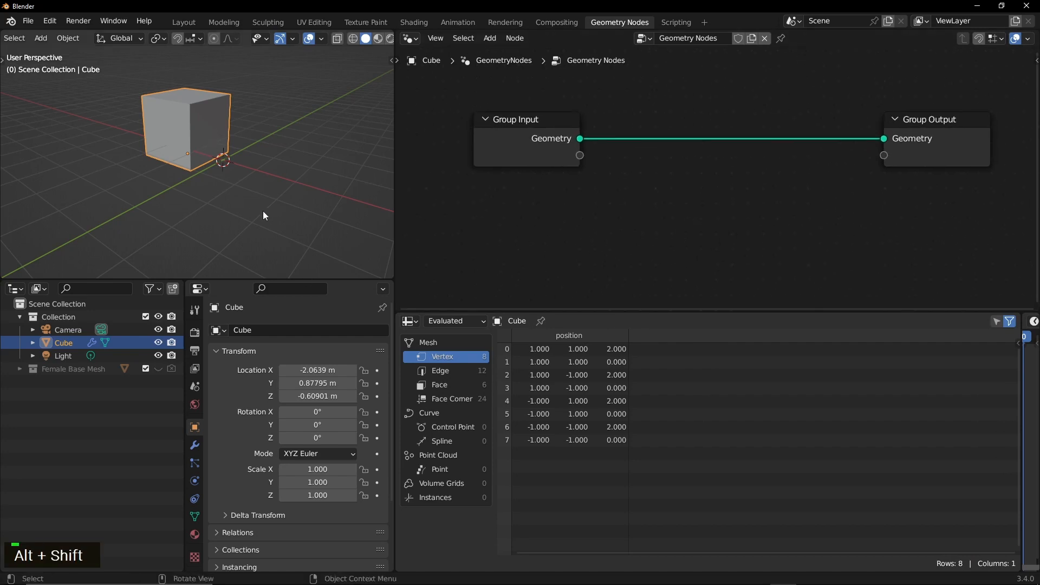
Clear the cube's location so it sits at the world origin.
key("alt+g")
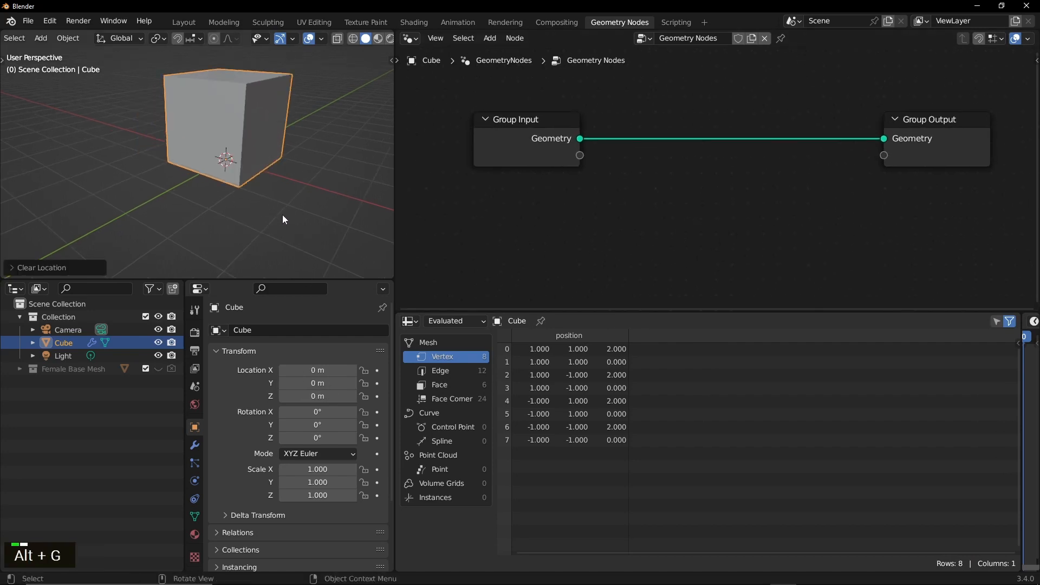
middle_click_drag(280, 212, 347, 191)
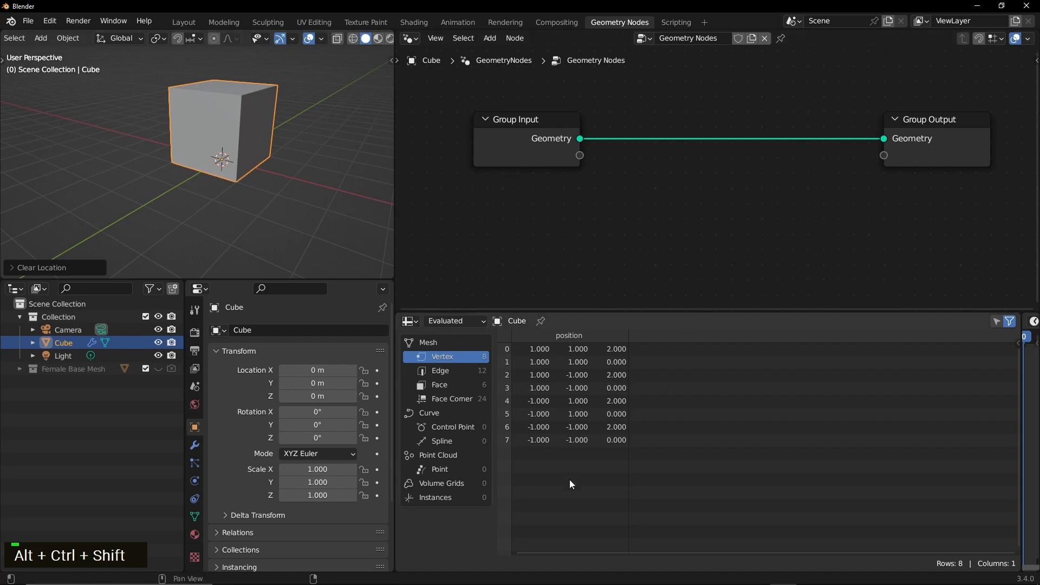
Nudge the Group Input node away from Group Output and look over the spreadsheet's object evaluation state options, keeping Evaluated.
left_click_drag(570, 128, 556, 120)
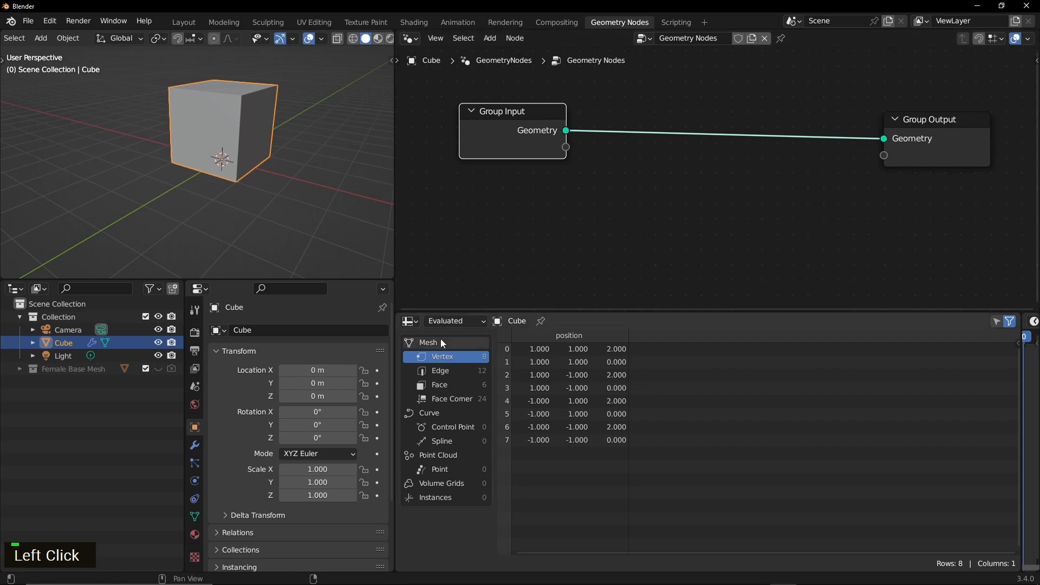
left_click(455, 321)
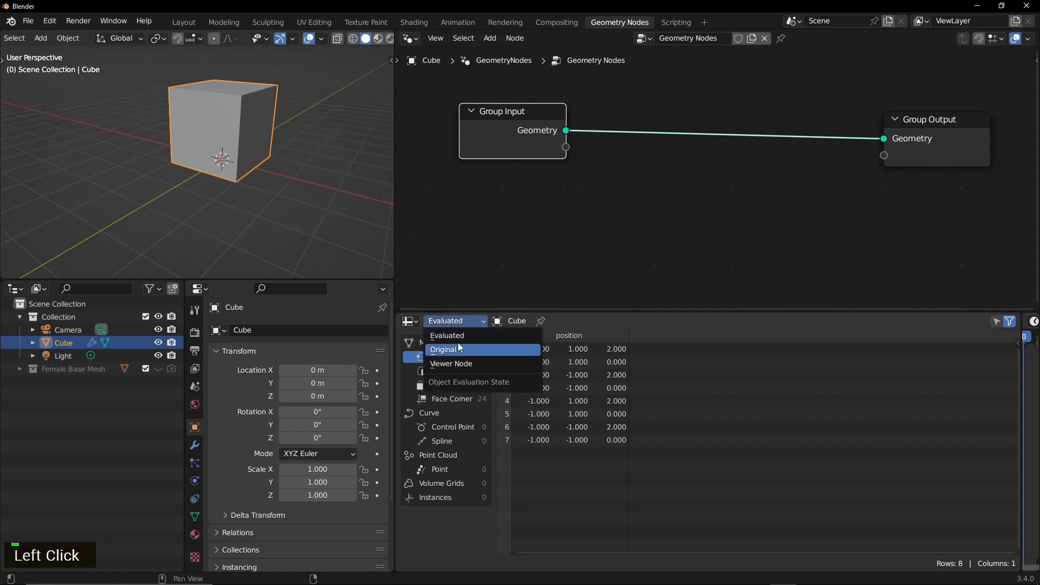
left_click(554, 225)
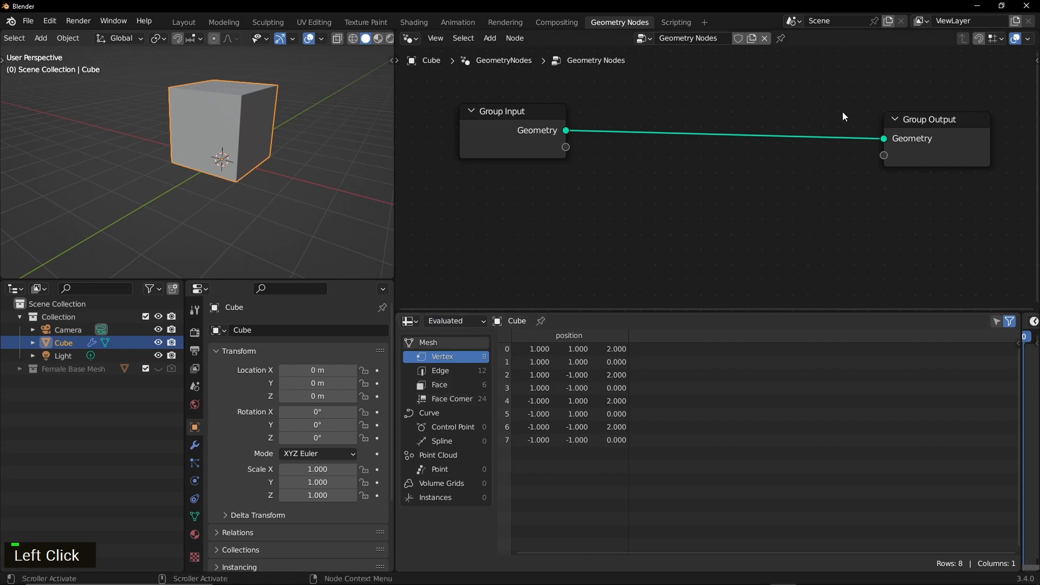
Insert a Subdivision Surface node between Group Input and Group Output and set its level to 2.
key("shift+a")
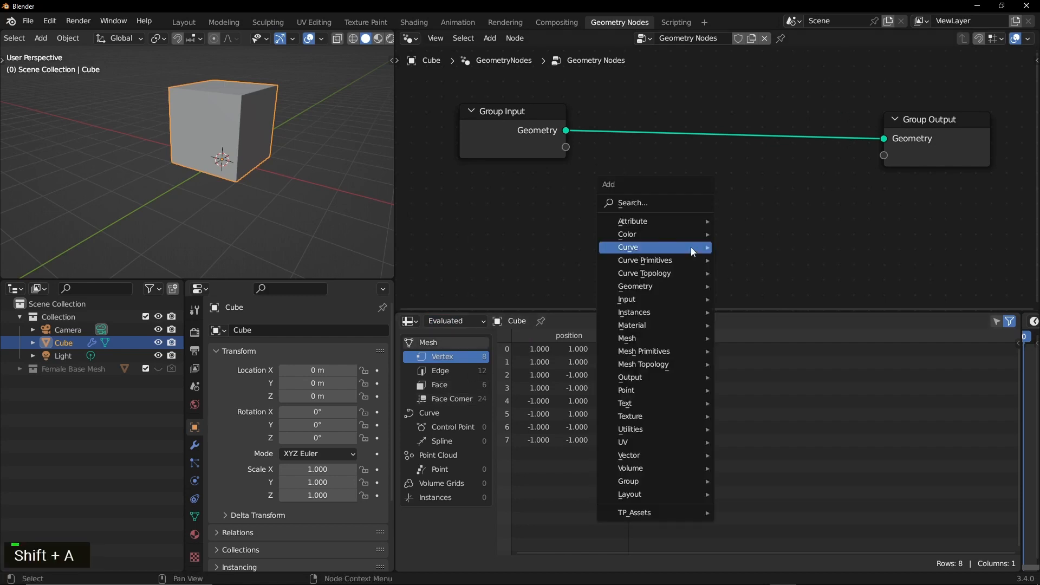
double_click(652, 203)
type("sub")
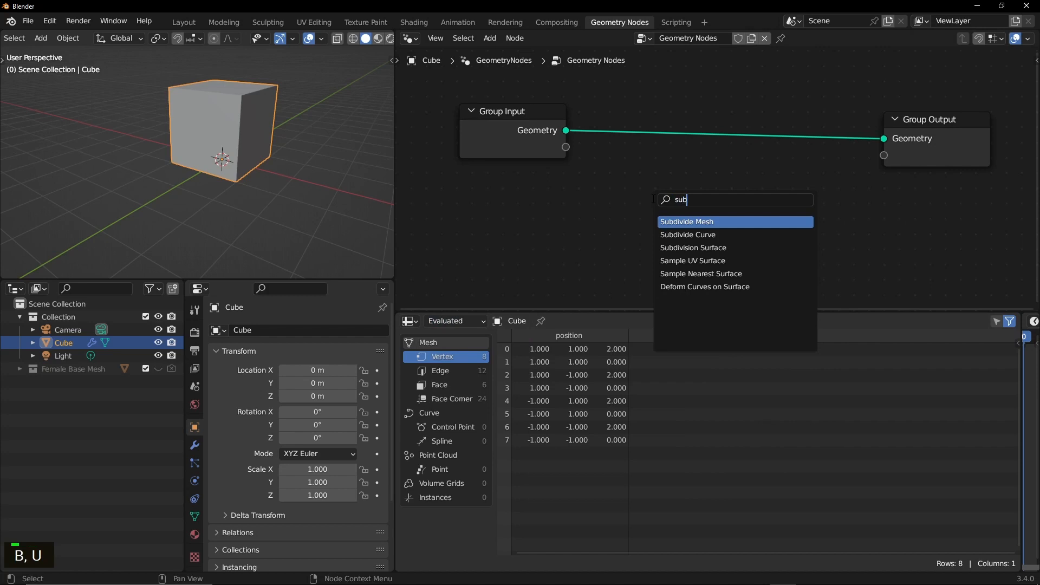
left_click(709, 247)
left_click(675, 160)
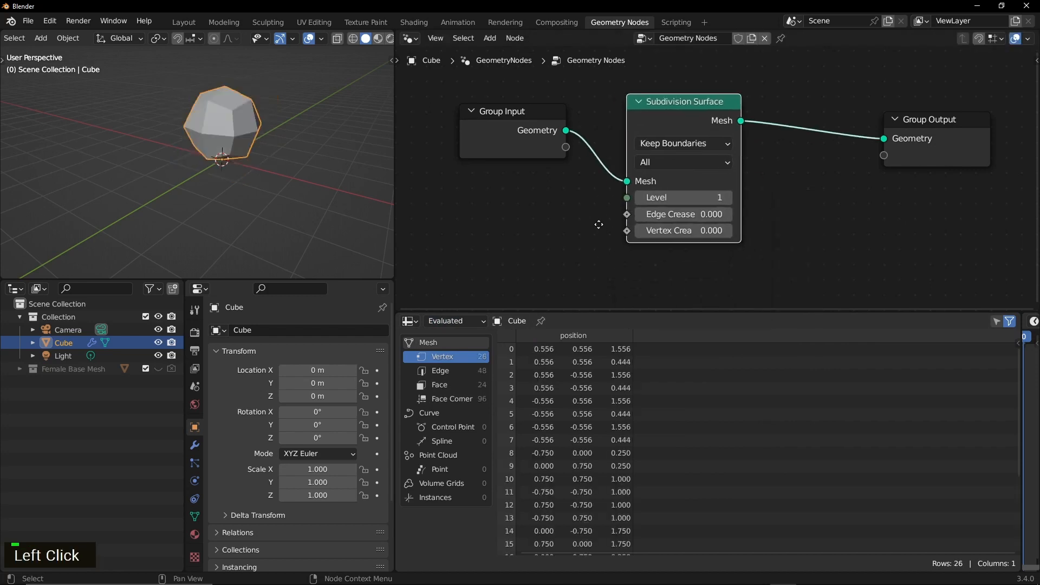
middle_click_drag(723, 199, 699, 200)
left_click(699, 198)
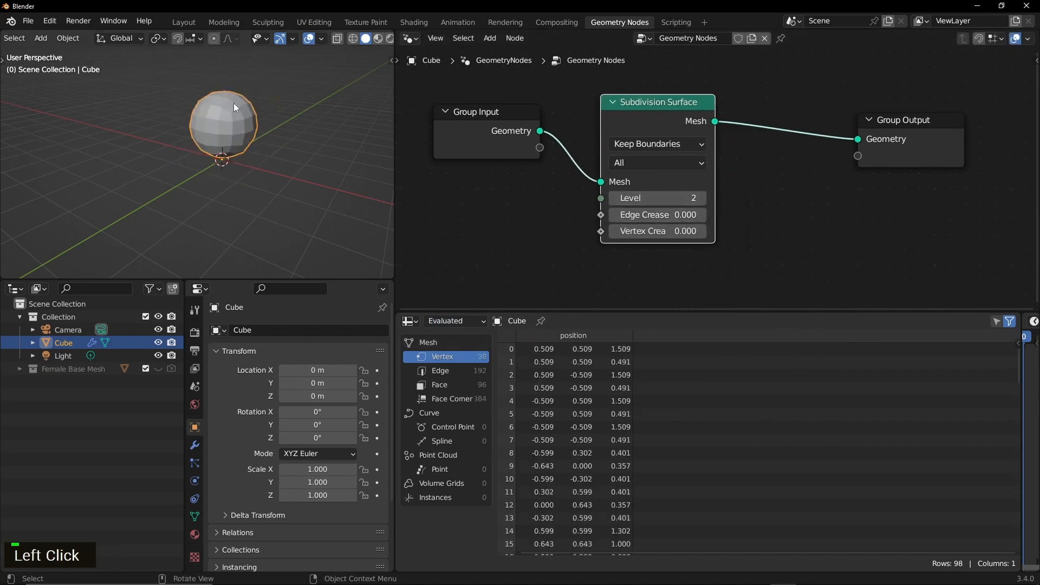
Insert a Set Shade Smooth node between Subdivision Surface and Group Output and select the smoothed object in the viewport.
key("shift+a")
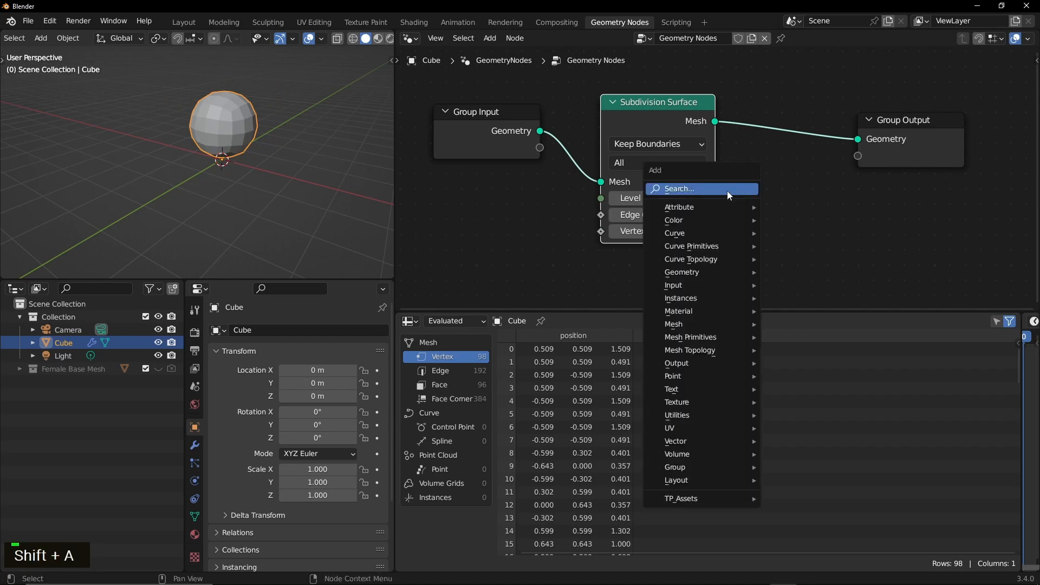
type("shade")
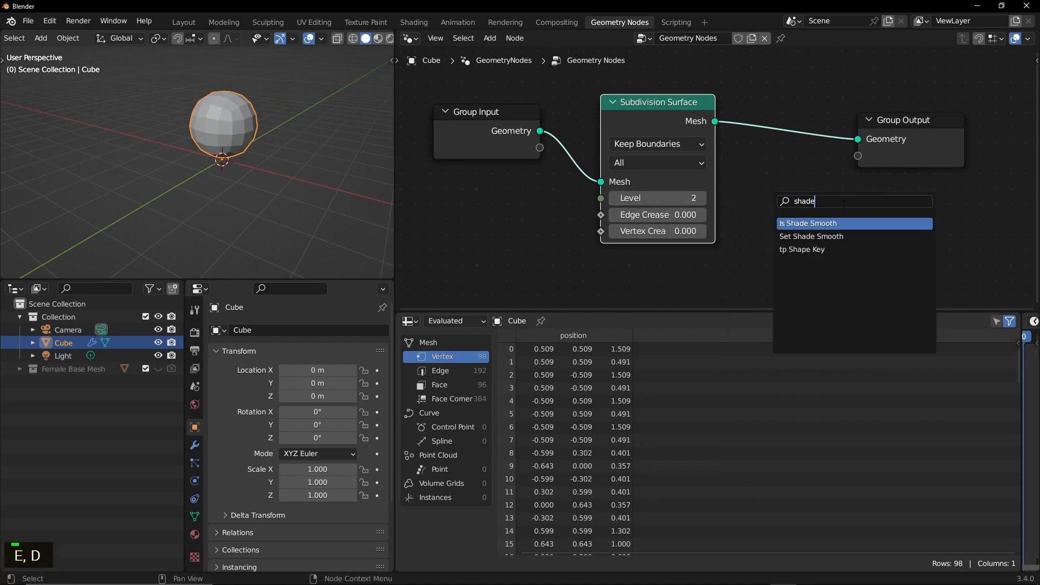
left_click(802, 237)
left_click(811, 159)
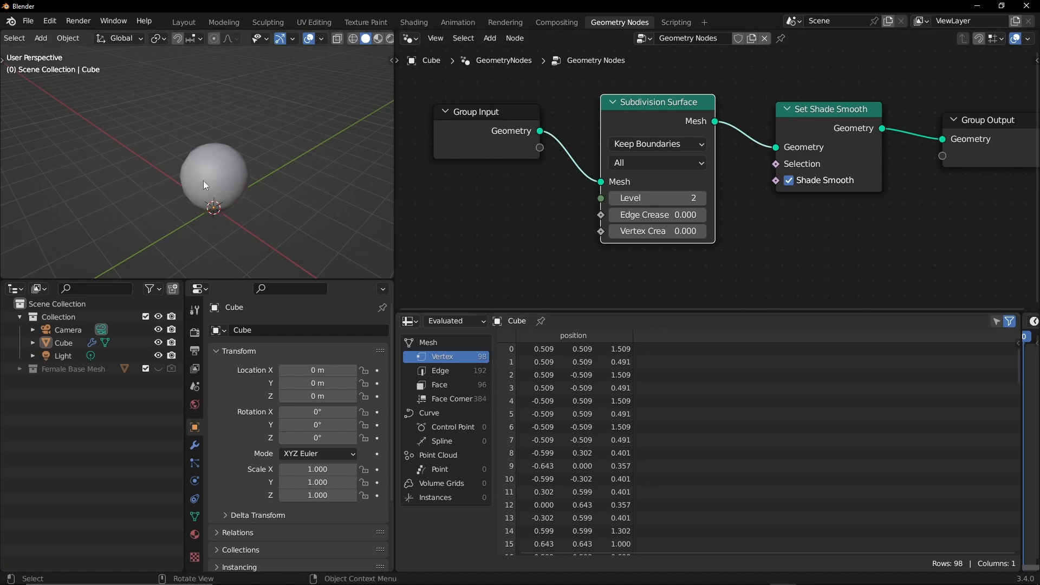
left_click(222, 187)
mouse_move(222, 188)
middle_mouse_down()
mouse_move(243, 216)
mouse_move(239, 187)
middle_mouse_up()
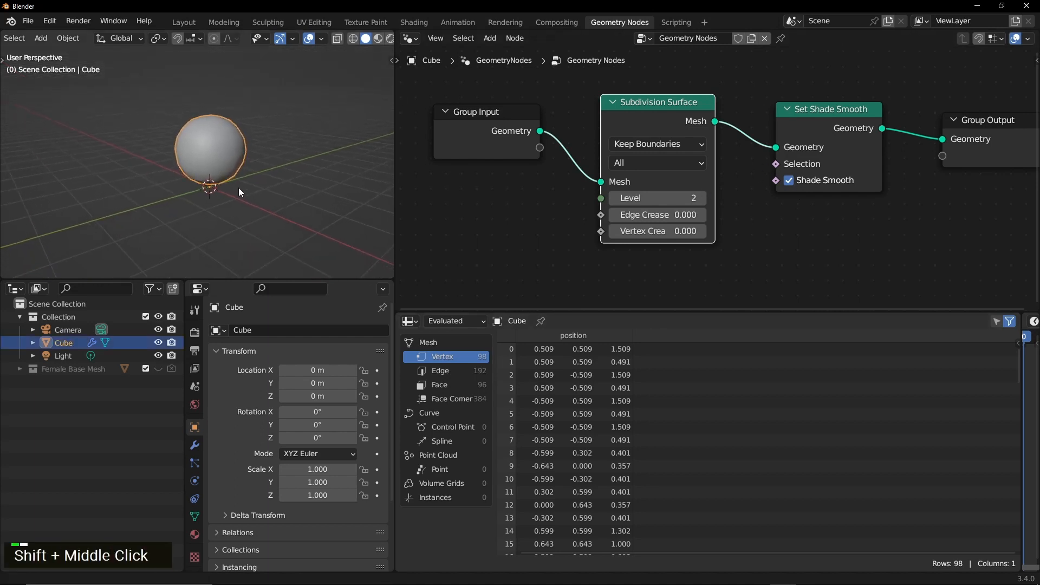
Tidy the node layout by slightly repositioning Subdivision Surface, Group Input and Group Output.
left_click_drag(639, 146, 658, 132)
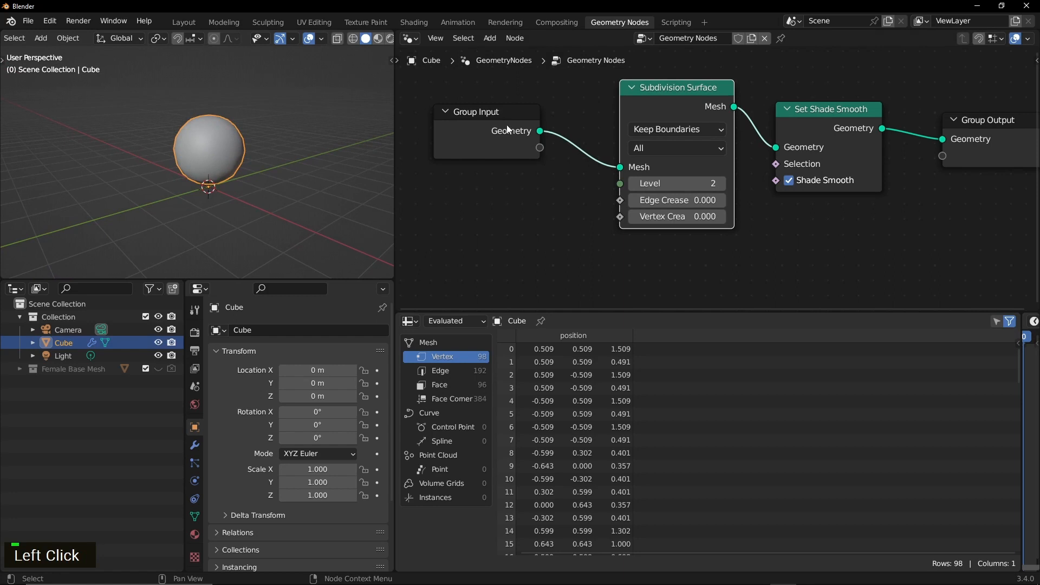
left_click_drag(507, 128, 505, 130)
left_click_drag(1000, 130, 996, 133)
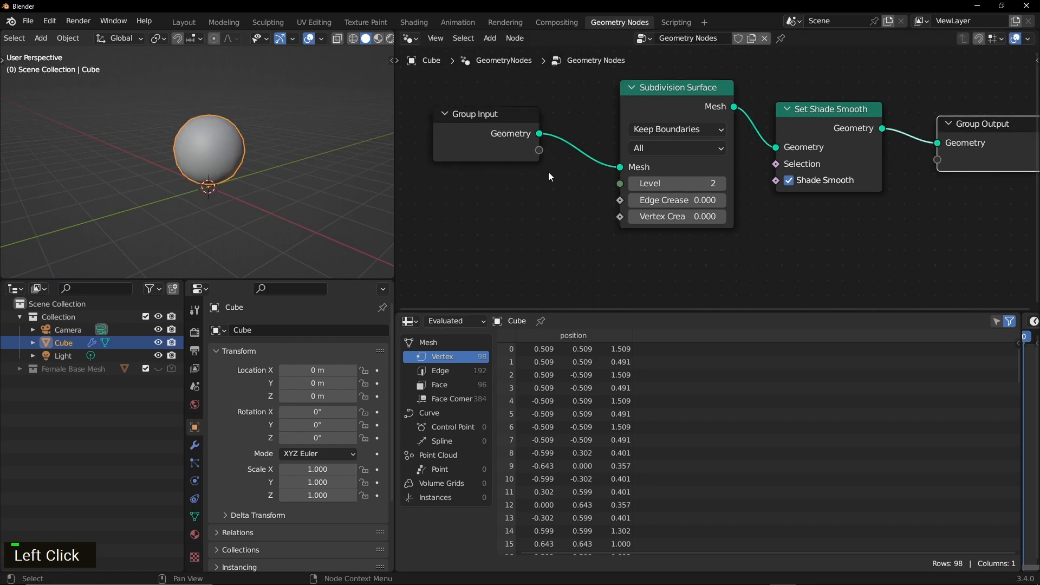
left_click_drag(582, 85, 831, 275)
left_click(826, 273)
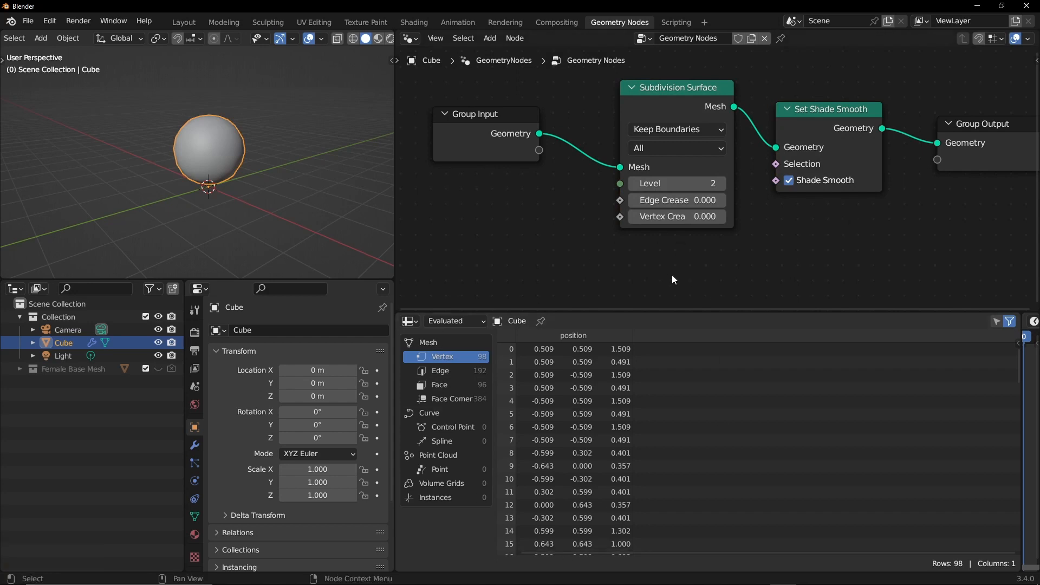
Turn the GeometryNodes modifier's viewport display off and back on to compare the spreadsheet's vertex data.
left_click(194, 445)
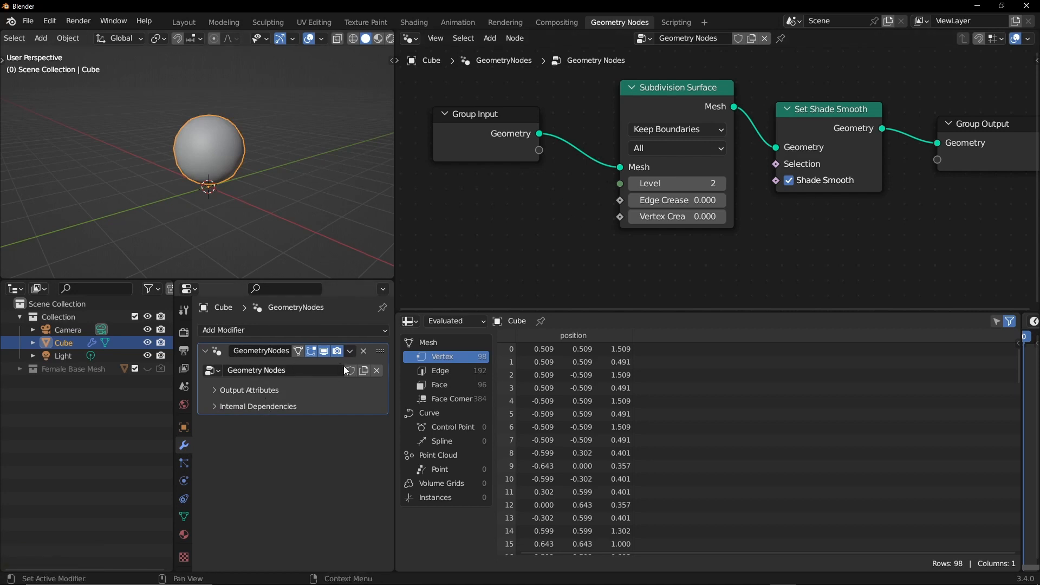
left_click(324, 351)
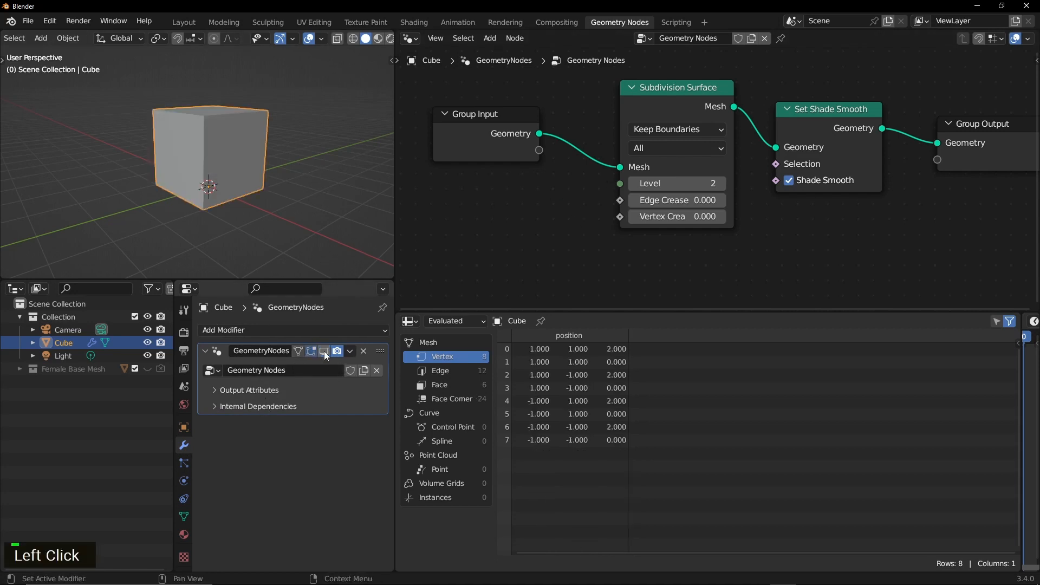
mouse_move(260, 216)
middle_mouse_down()
mouse_move(268, 197)
mouse_move(271, 219)
middle_mouse_up()
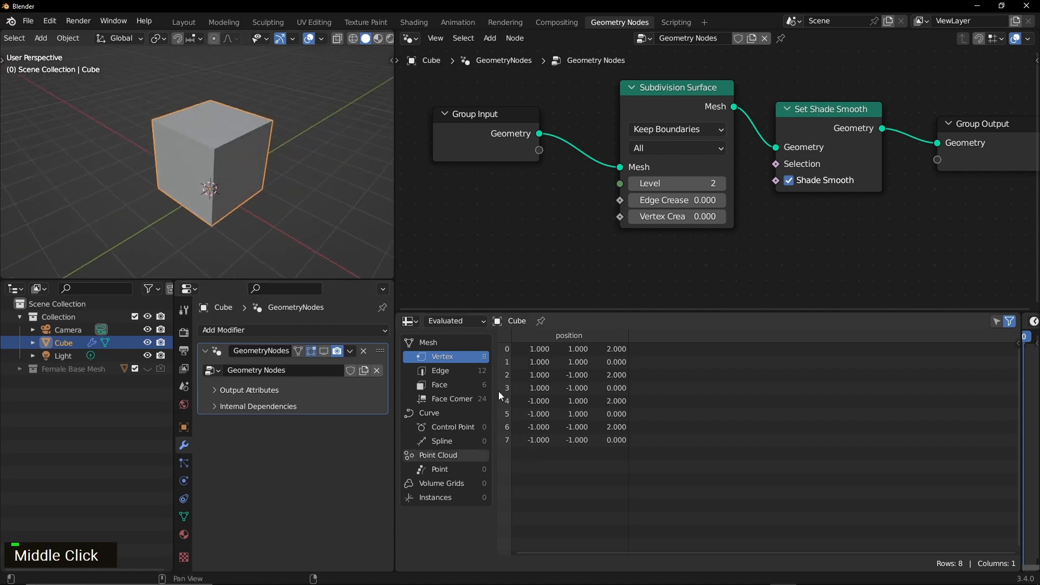
left_click(324, 351)
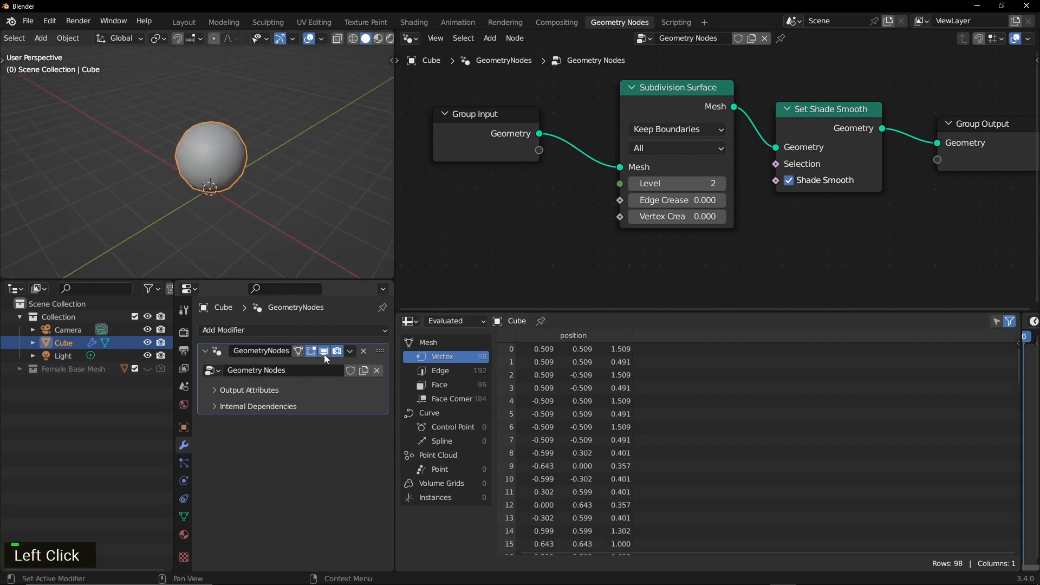
Switch the spreadsheet's object evaluation state to Original to view the unmodified cube data, and return it to Evaluated.
left_click(466, 322)
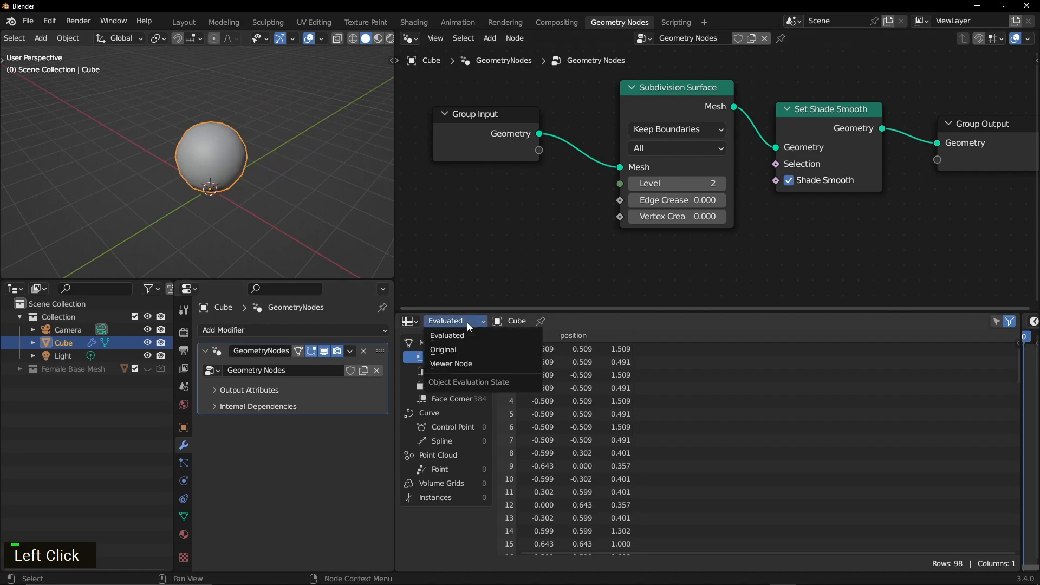
left_click(458, 350)
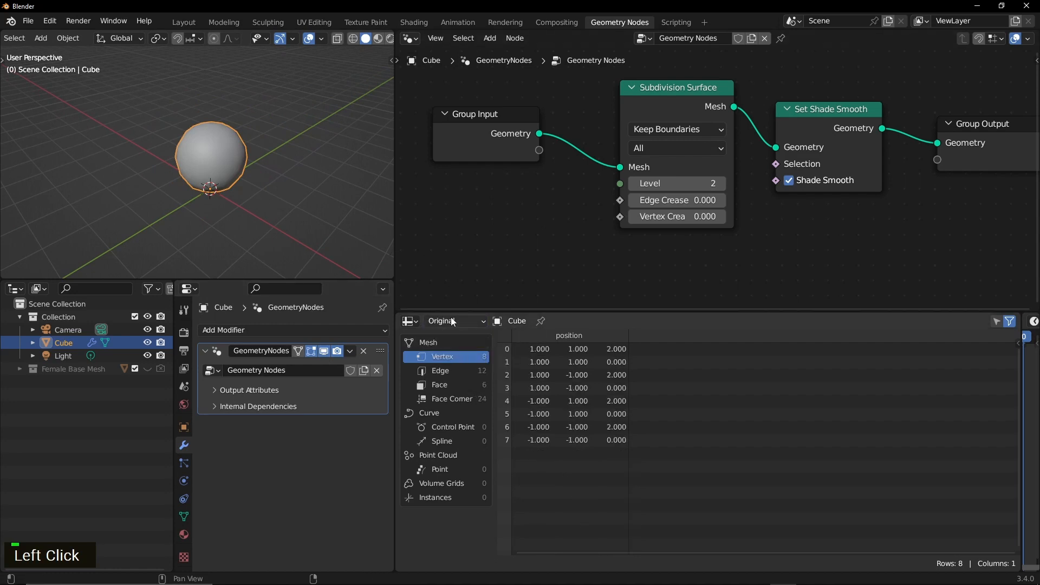
left_click_drag(497, 121, 492, 148)
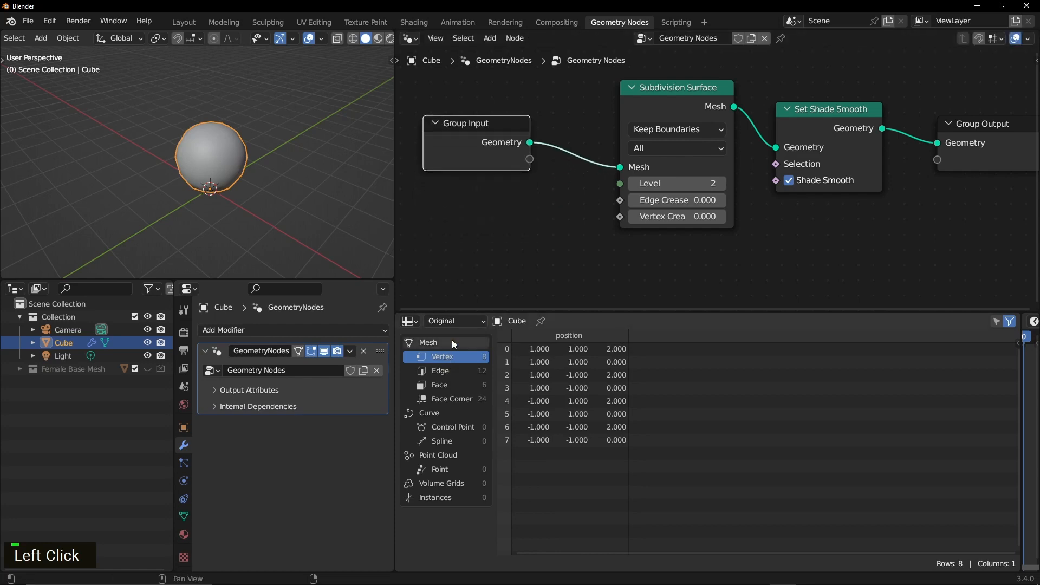
left_click(464, 321)
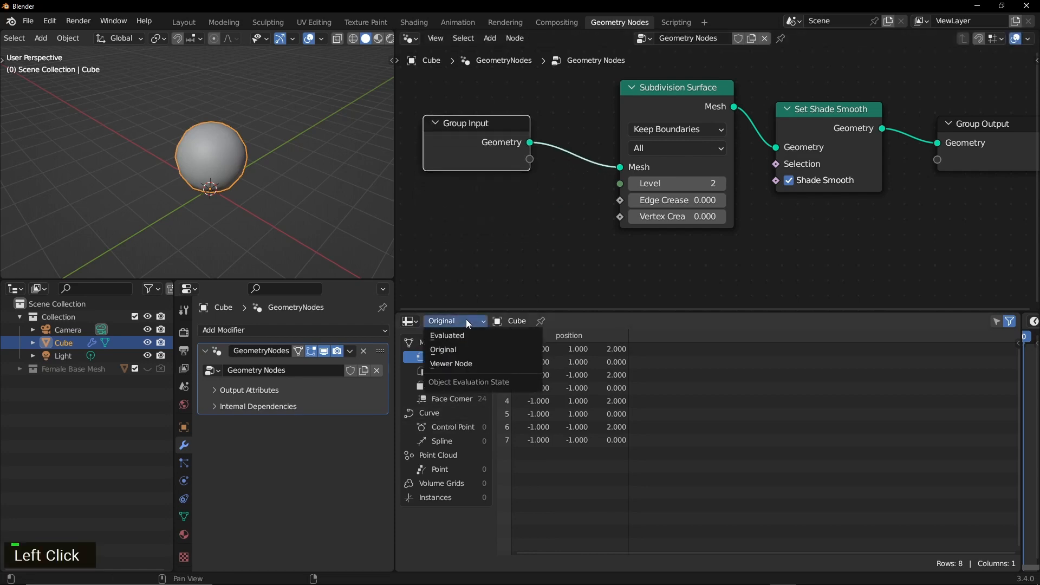
left_click(477, 335)
Link Group Input's Geometry directly to Group Output, bypassing Subdivision Surface and Set Shade Smooth, with both group nodes moved below them.
middle_click_drag(600, 168, 593, 190)
left_click_drag(481, 160, 486, 248)
middle_click_drag(486, 247, 476, 184)
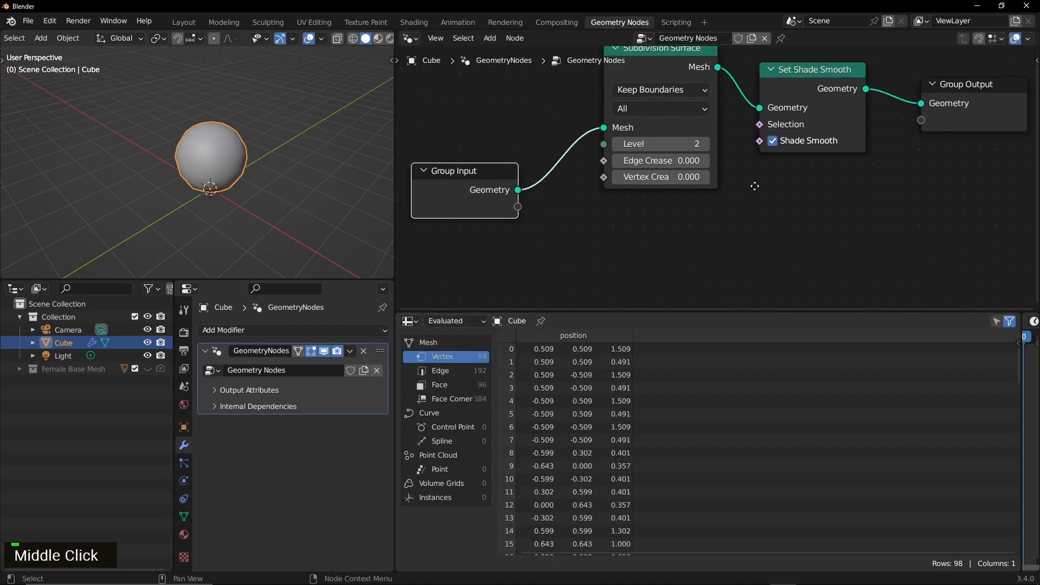
left_click_drag(961, 85, 962, 147)
left_click_drag(518, 189, 922, 163)
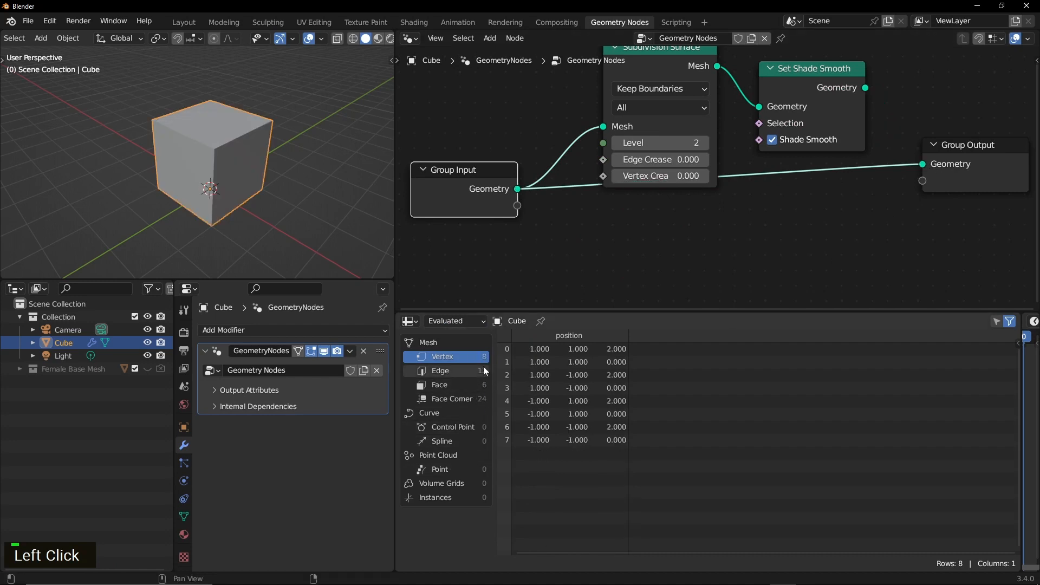
left_click_drag(498, 169, 497, 206)
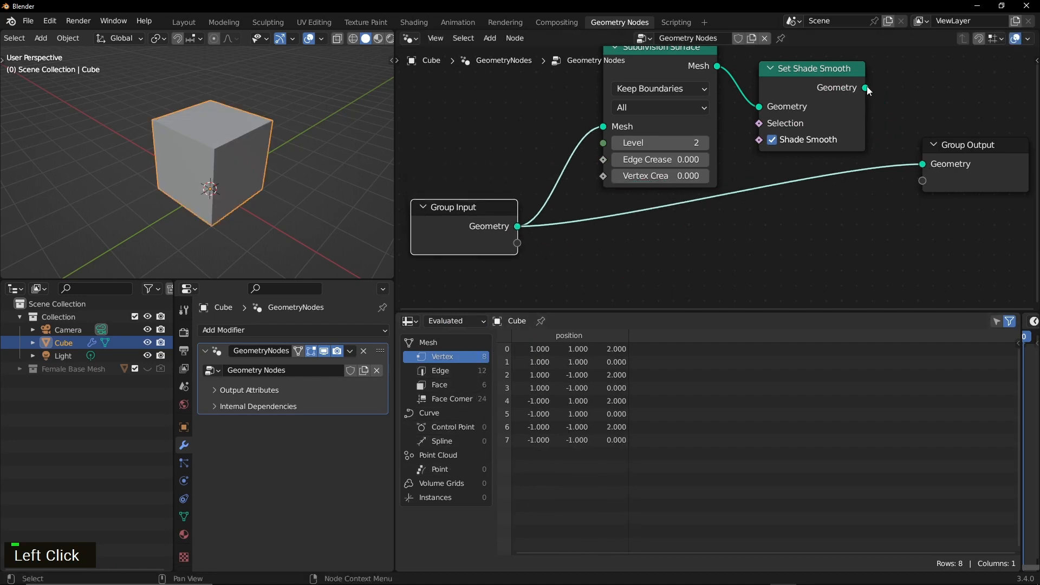
Reconnect Set Shade Smooth's Geometry to Group Output and realign the group nodes with the rest of the chain.
left_click_drag(866, 88, 977, 95)
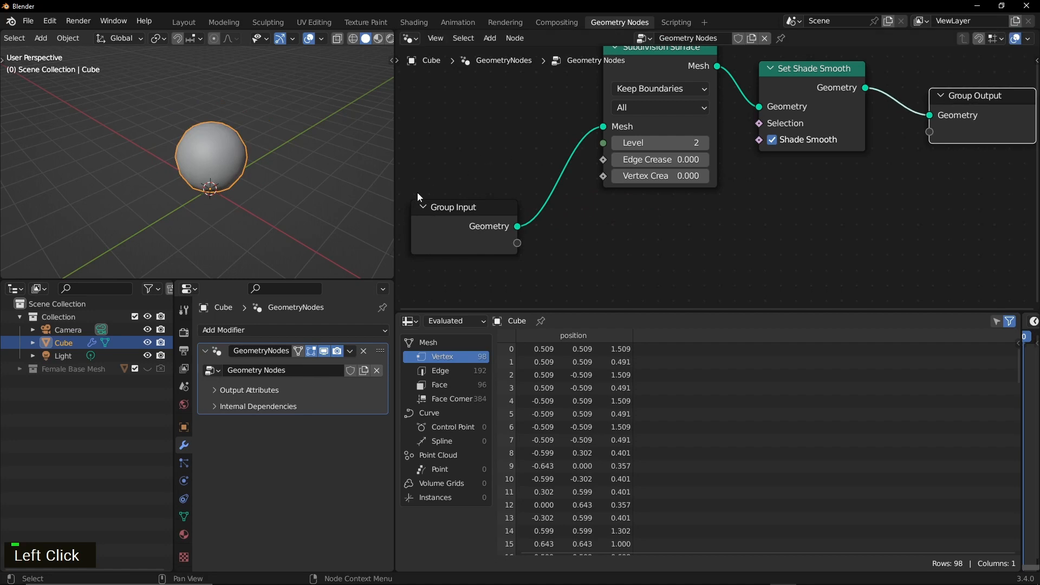
left_click_drag(420, 206, 424, 111)
middle_click_drag(534, 180, 553, 202)
scroll(576, 228, "down", 1)
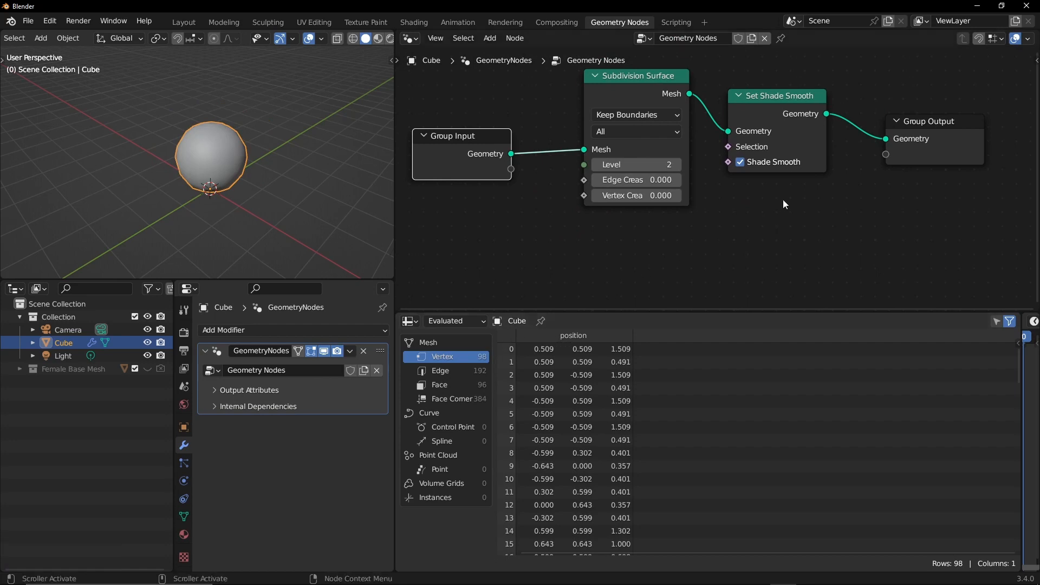
Move Set Shade Smooth and Group Output away from Subdivision Surface to make room for another node.
middle_click_drag(782, 200, 705, 204)
left_click(822, 117)
left_click_drag(822, 117, 687, 195)
left_click_drag(706, 133, 856, 126)
left_click(632, 235)
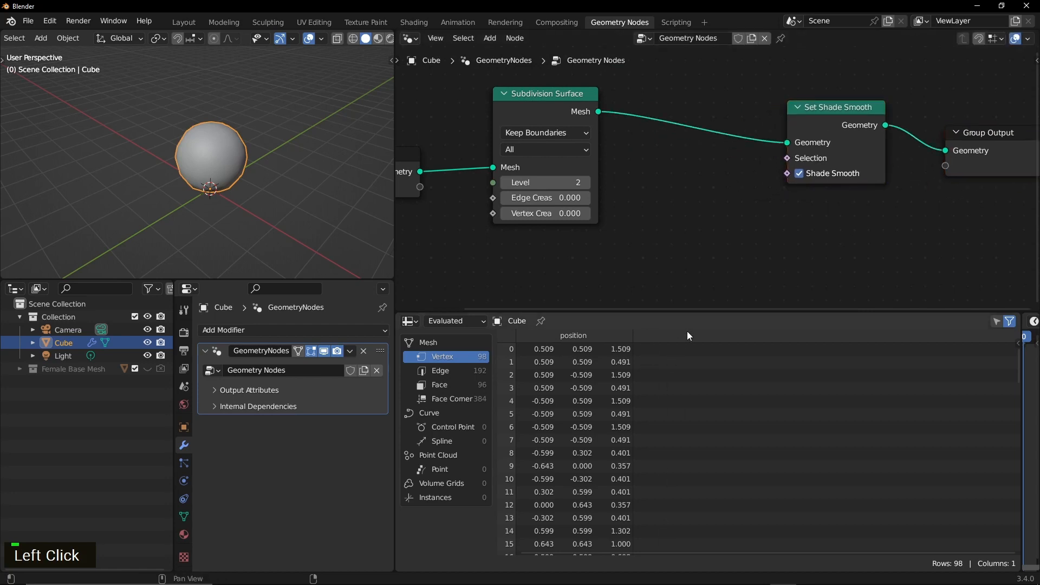
Insert a Store Named Attribute node between Subdivision Surface and Set Shade Smooth and name its attribute "rand".
key("shift+a")
left_click(641, 202)
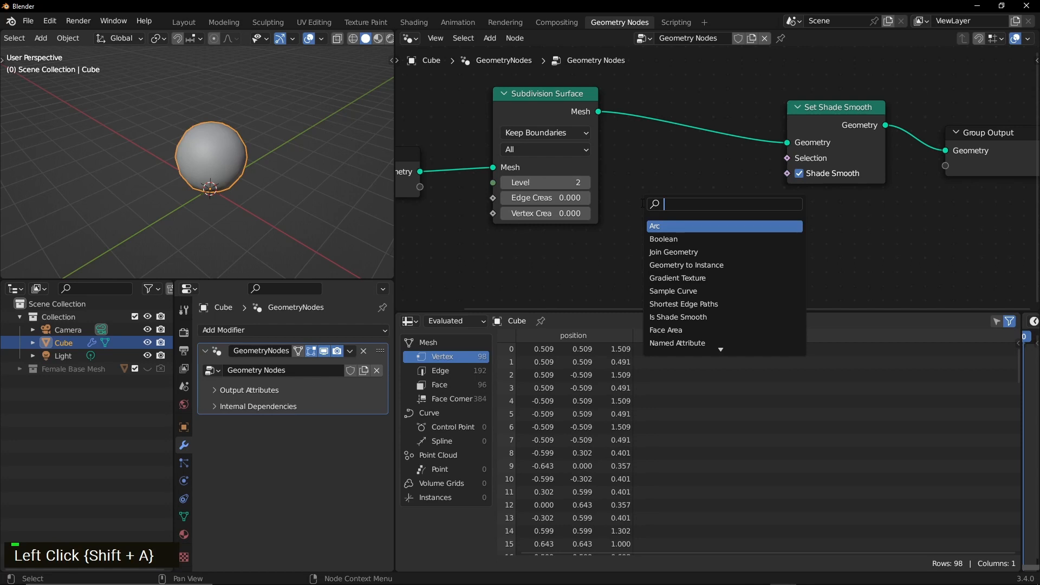
type("store a")
key("Return")
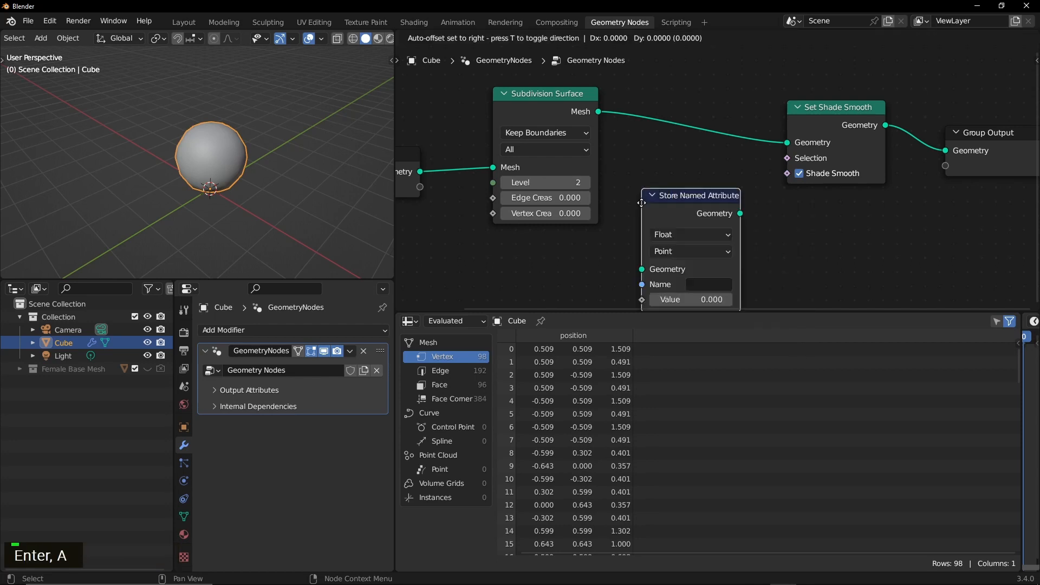
left_click(655, 123)
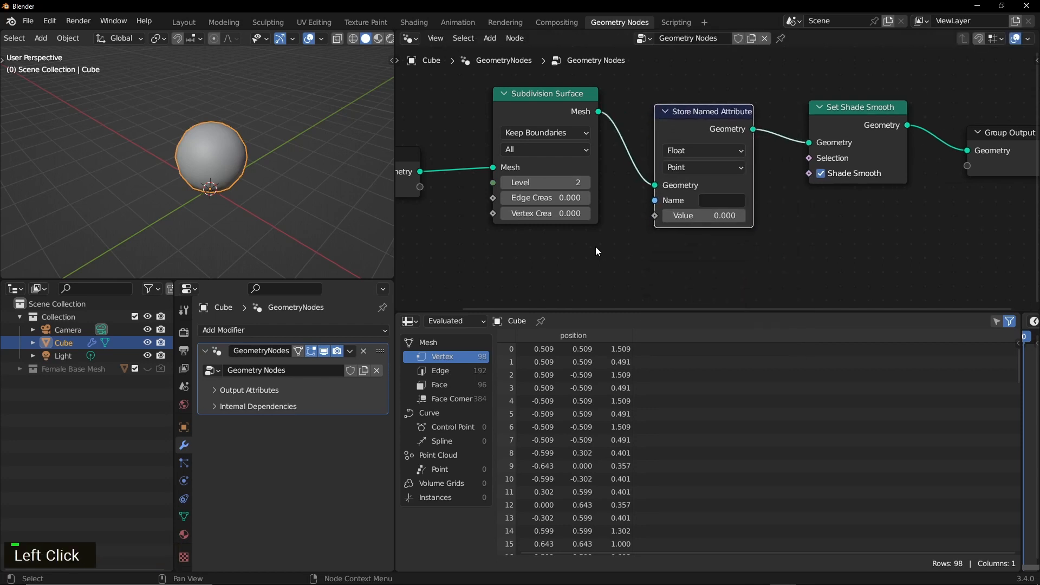
middle_click_drag(670, 255, 676, 227)
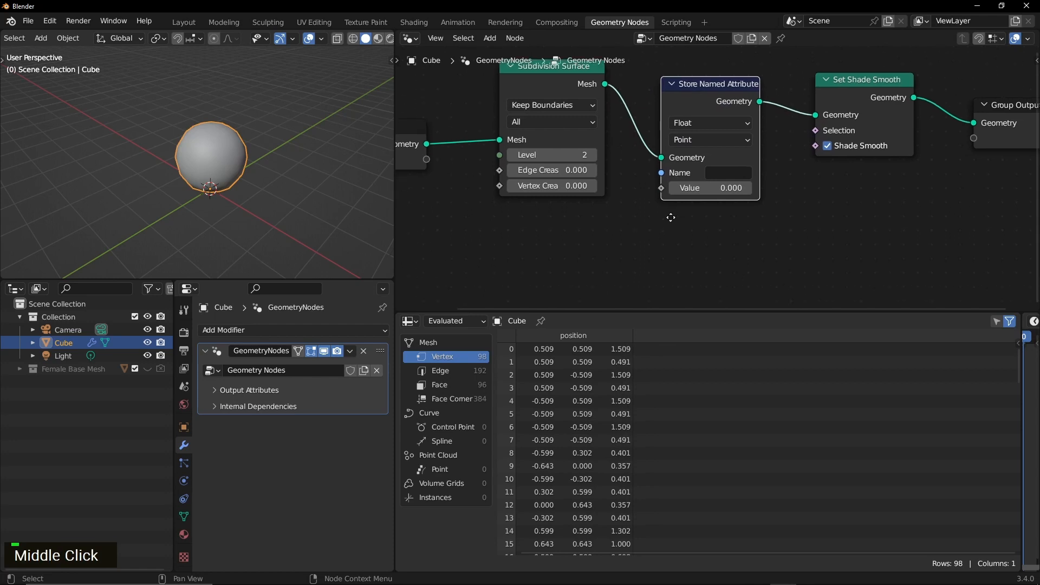
left_click(730, 172)
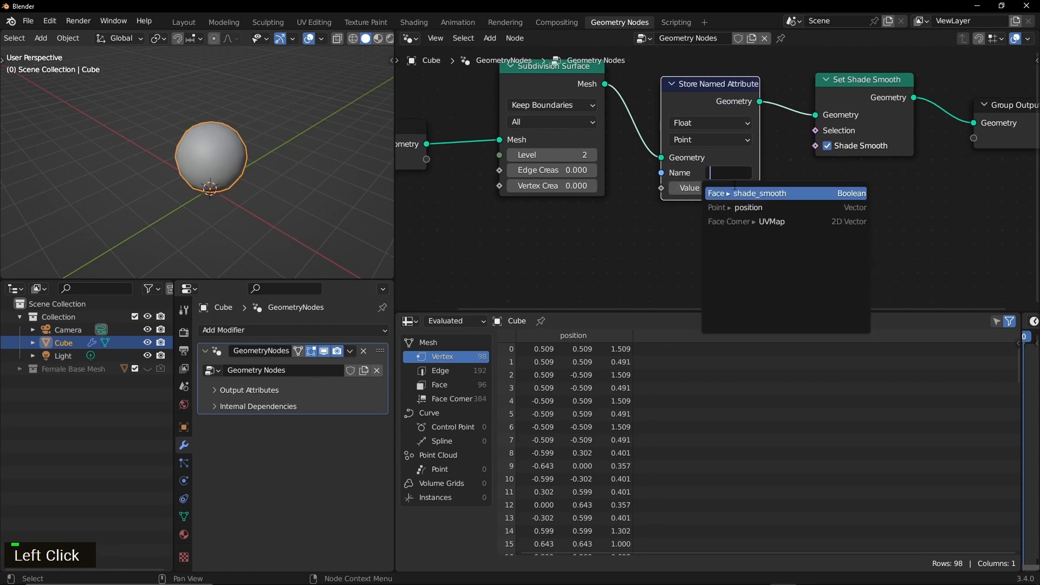
type("rand")
key("Return")
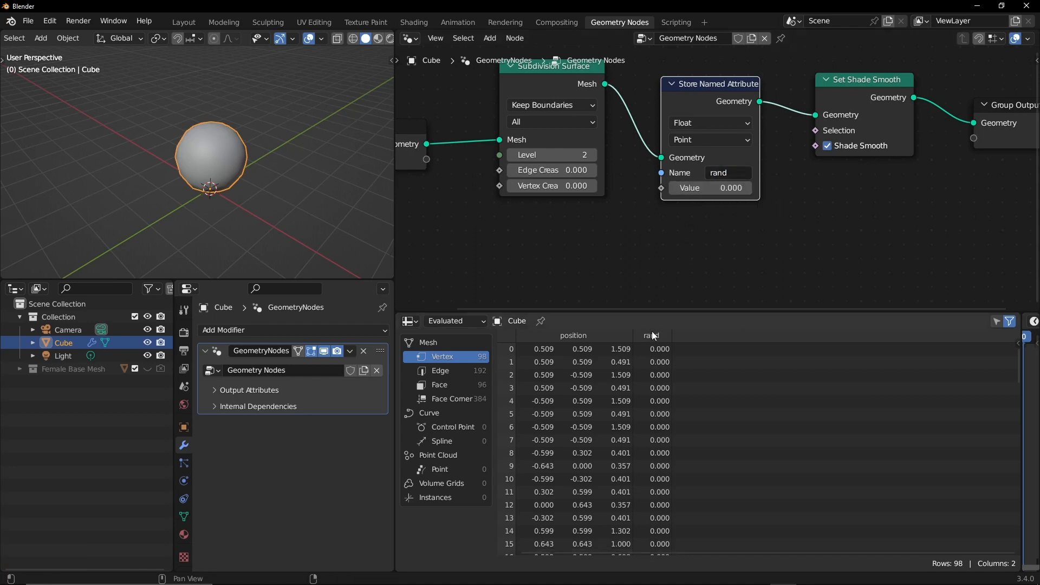
Shift Set Shade Smooth and Group Output together, widening the gap after Store Named Attribute.
middle_click_drag(748, 199, 603, 223)
left_click_drag(642, 93, 901, 245)
left_click_drag(753, 115, 874, 105)
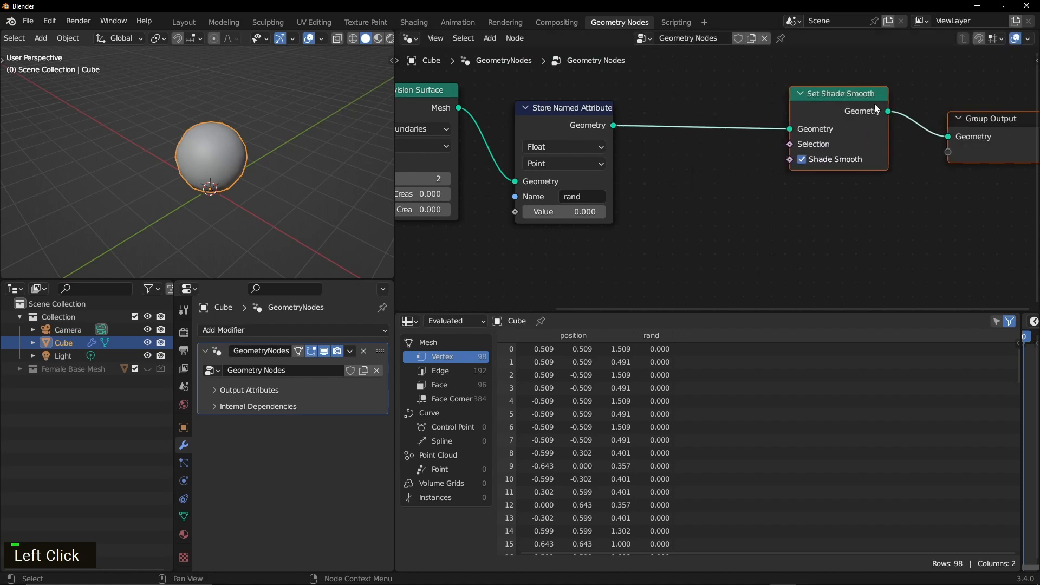
Try a duplicate Store Named Attribute node named "rand2" before Set Shade Smooth, and remove it again with the link preserved.
left_click(576, 118)
key("shift+d")
left_click(730, 179)
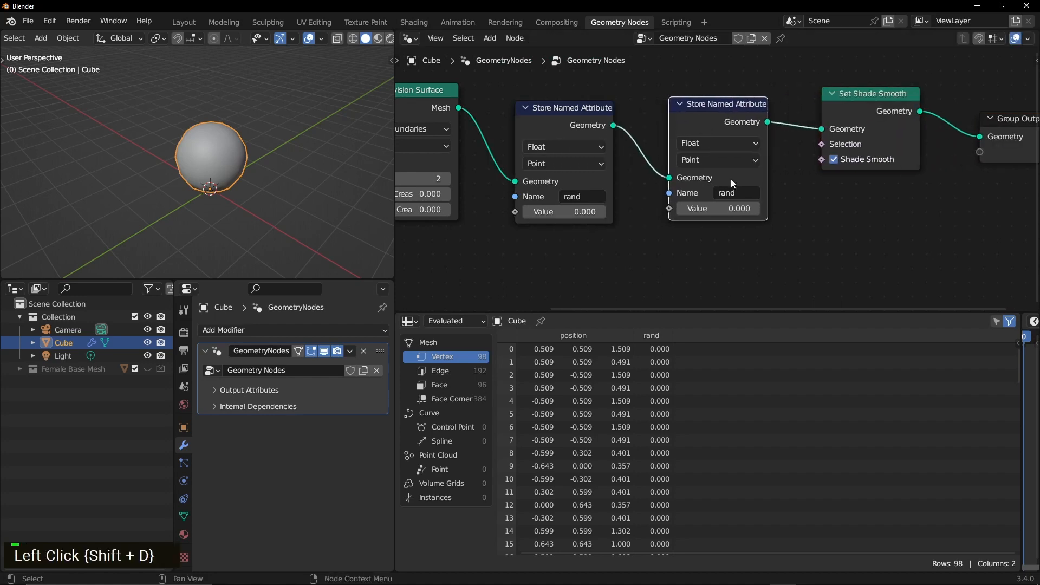
double_click(750, 193)
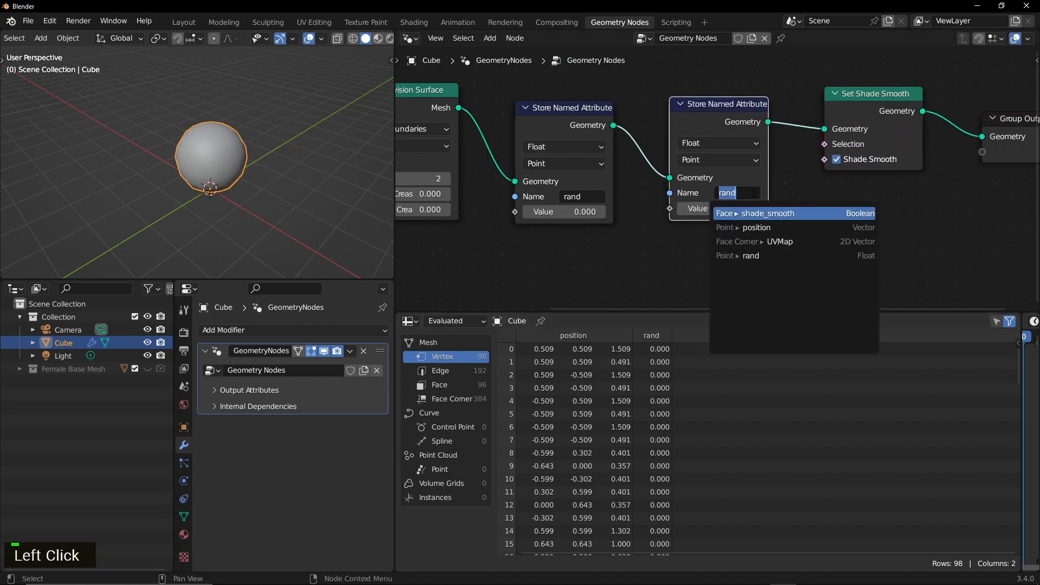
type("2")
key("Return")
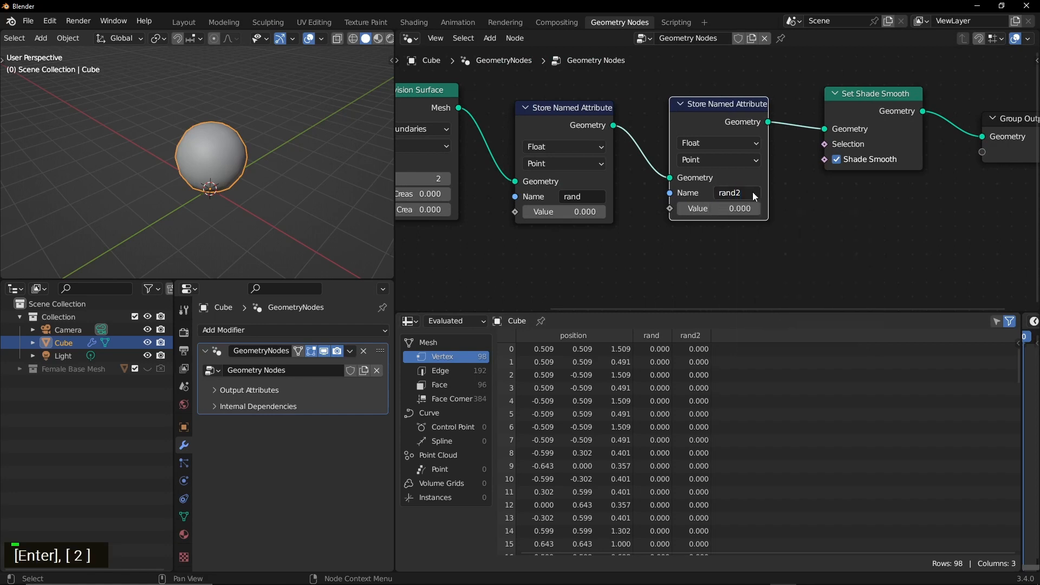
left_click(733, 111)
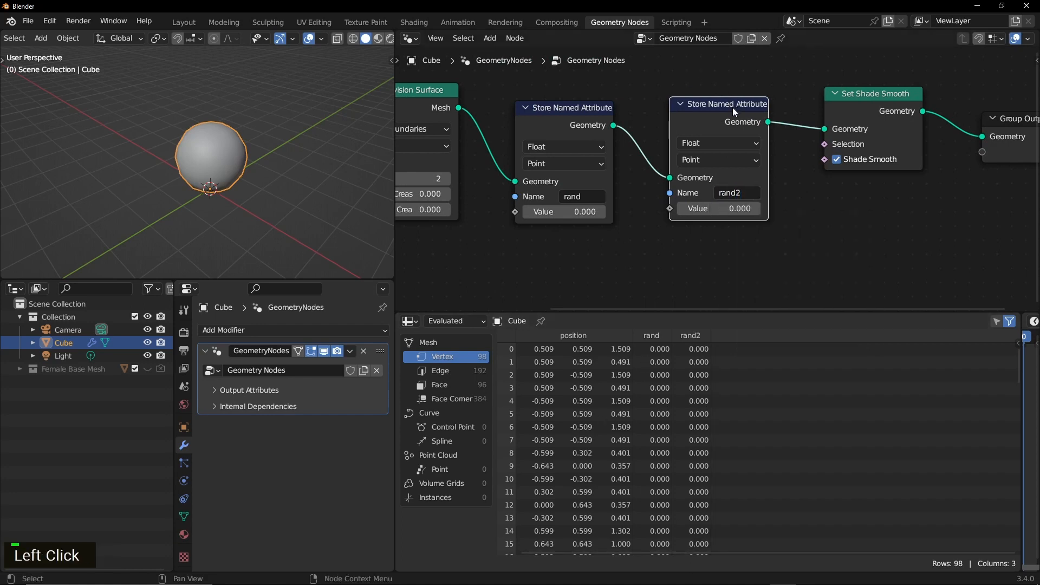
key("ctrl+x")
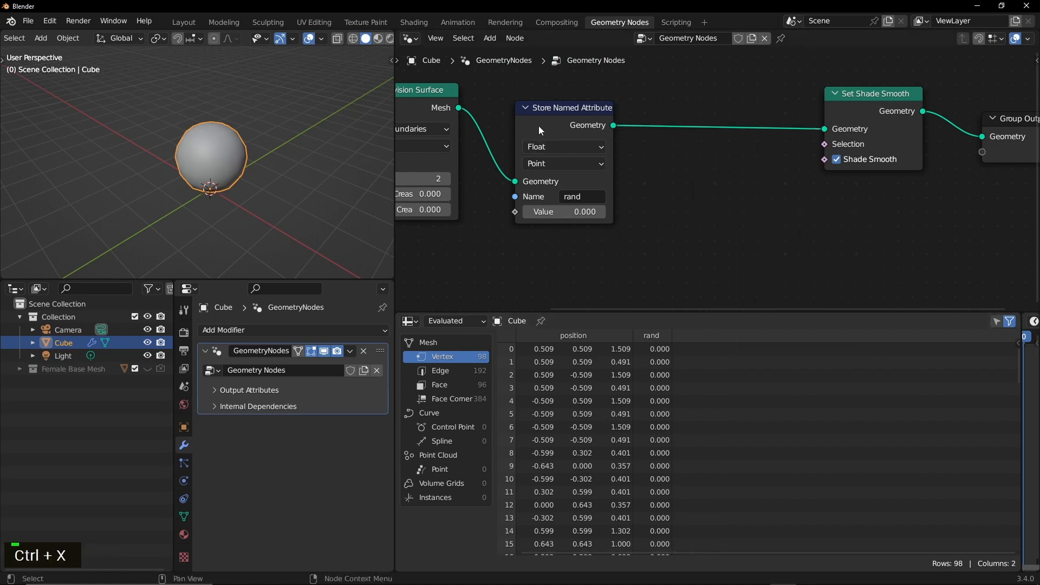
Add a Random Value node feeding the Value input of Store Named Attribute and check the rand column in the spreadsheet.
left_click_drag(551, 117, 647, 100)
key("shift+a")
type("r")
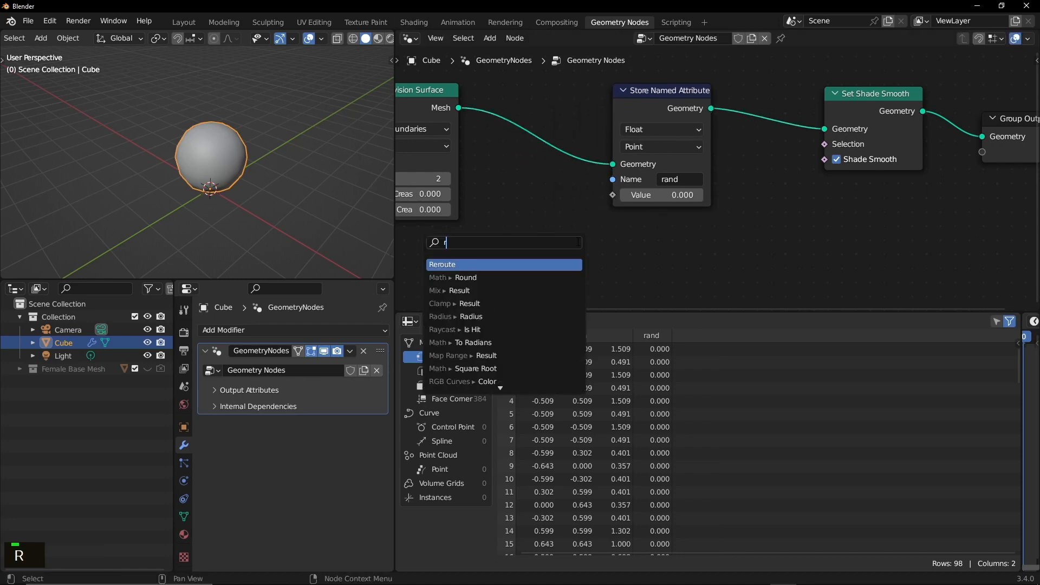
type("ando")
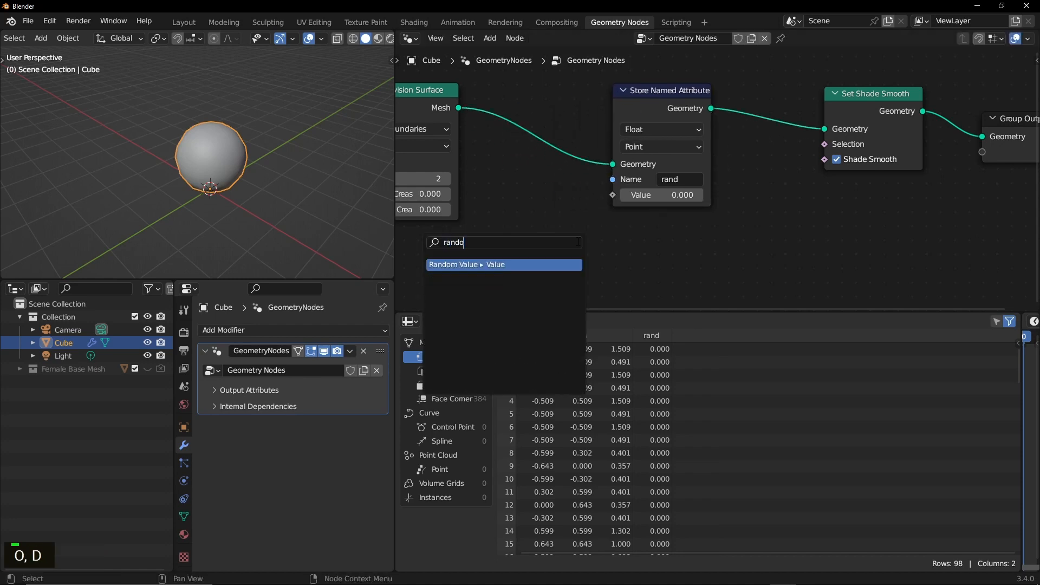
left_click(550, 264)
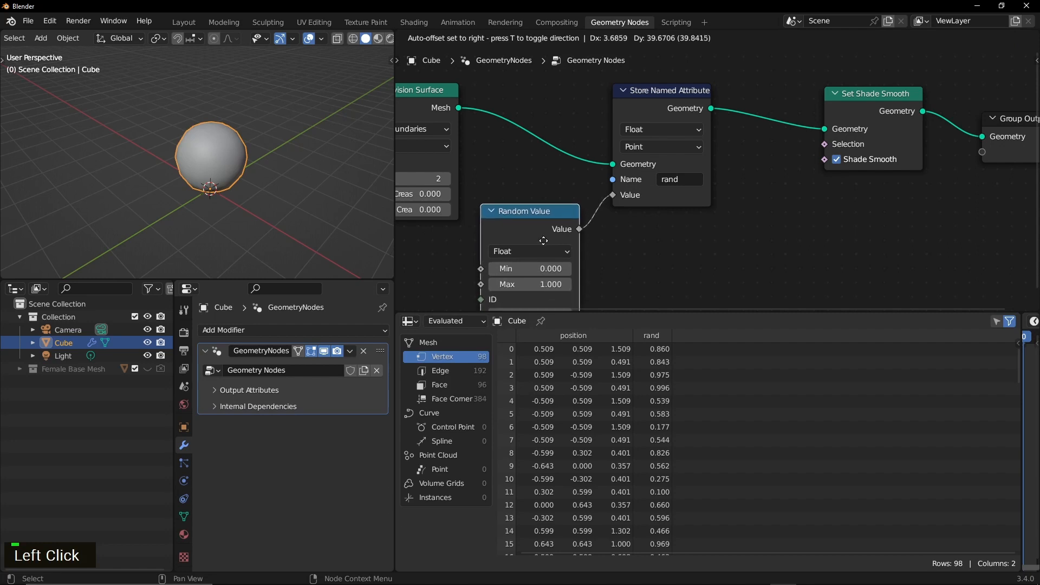
left_click(544, 238)
middle_click_drag(601, 274, 668, 233)
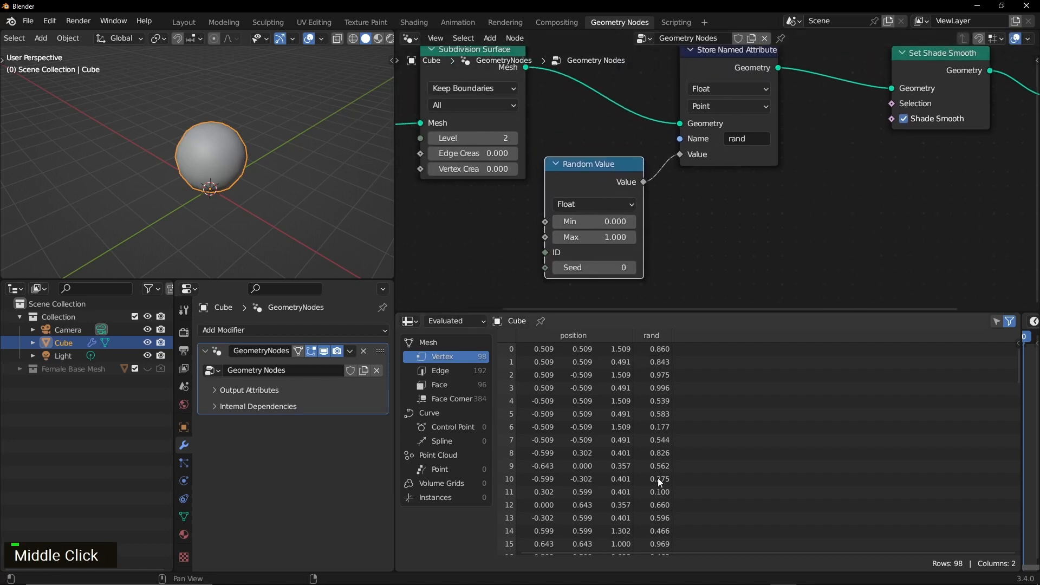
scroll(668, 521, "down", 1)
scroll(664, 521, "up", 1)
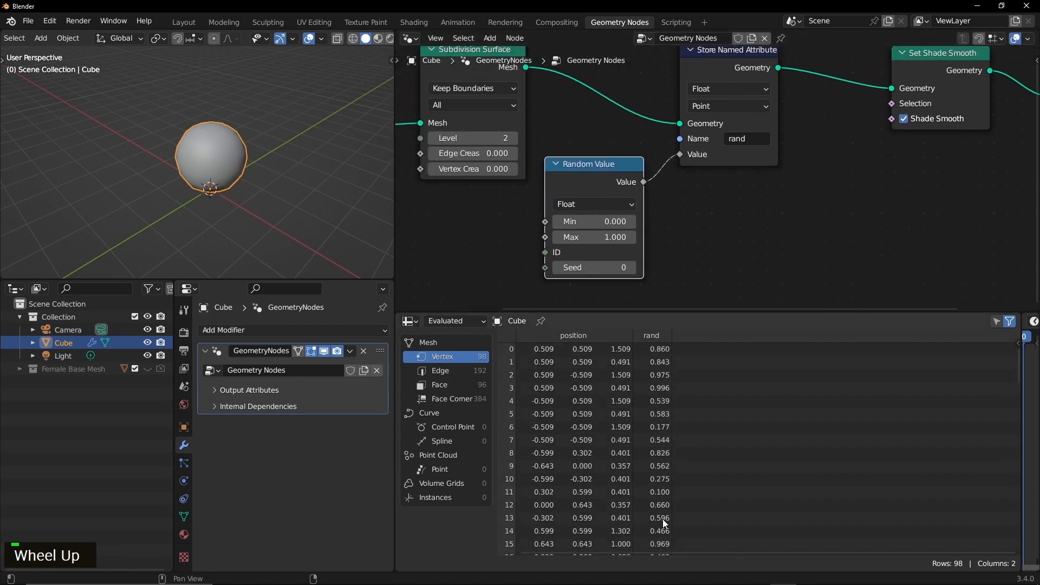
Rearrange the Random Value and Store Named Attribute nodes so they sit clear of Subdivision Surface.
middle_click_drag(717, 186, 688, 227)
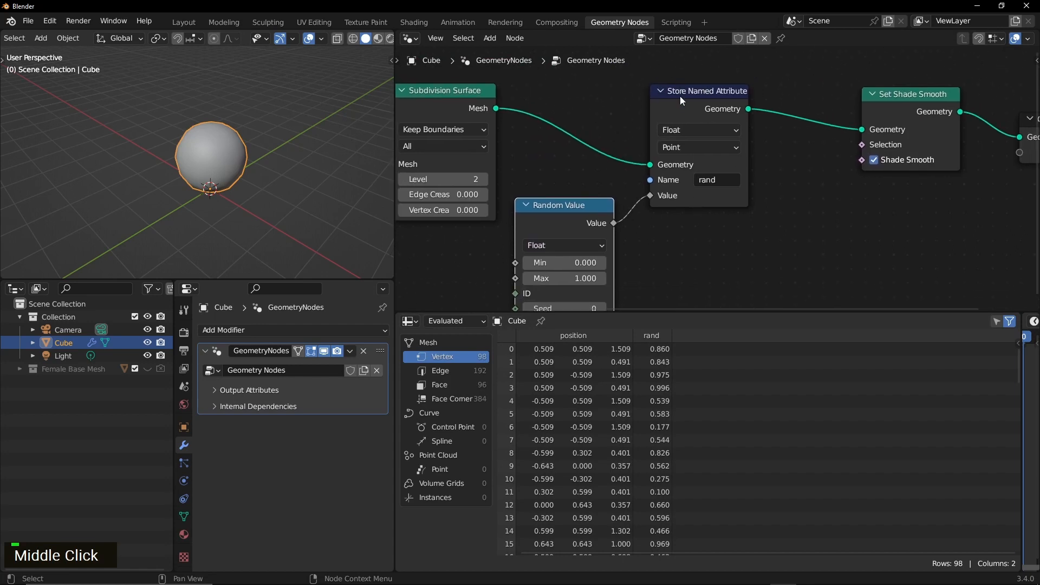
left_click_drag(680, 96, 692, 96)
left_click_drag(567, 216, 582, 198)
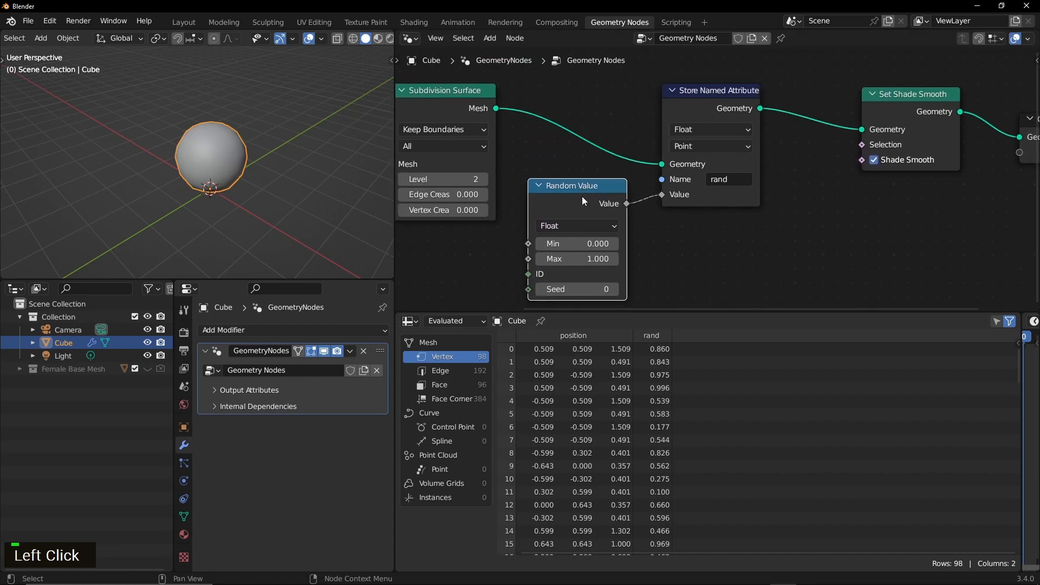
left_click_drag(703, 147, 720, 141)
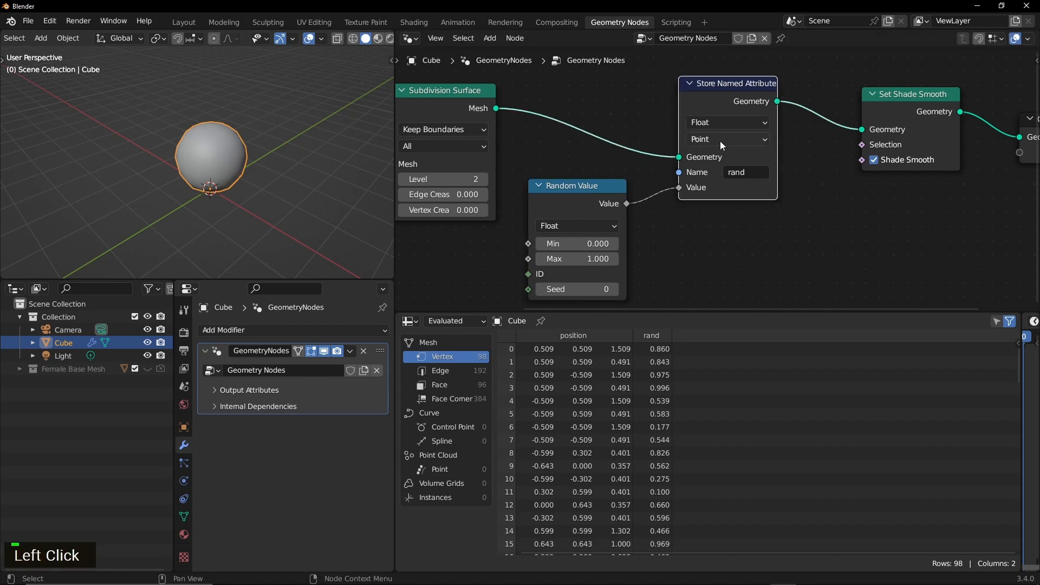
Review the data type and domain options of Store Named Attribute, keeping Float and Point.
left_click(720, 122)
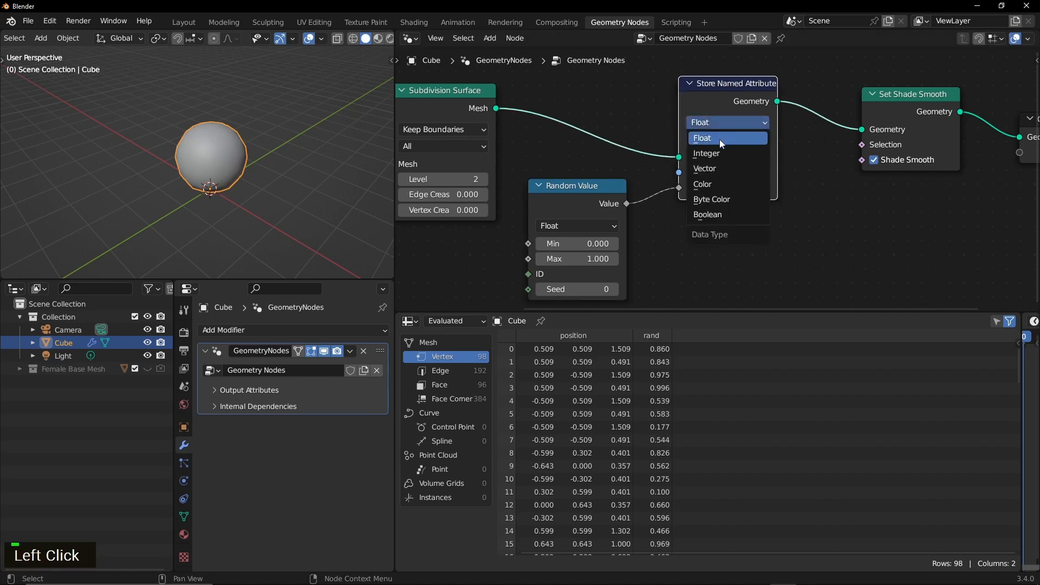
left_click(717, 120)
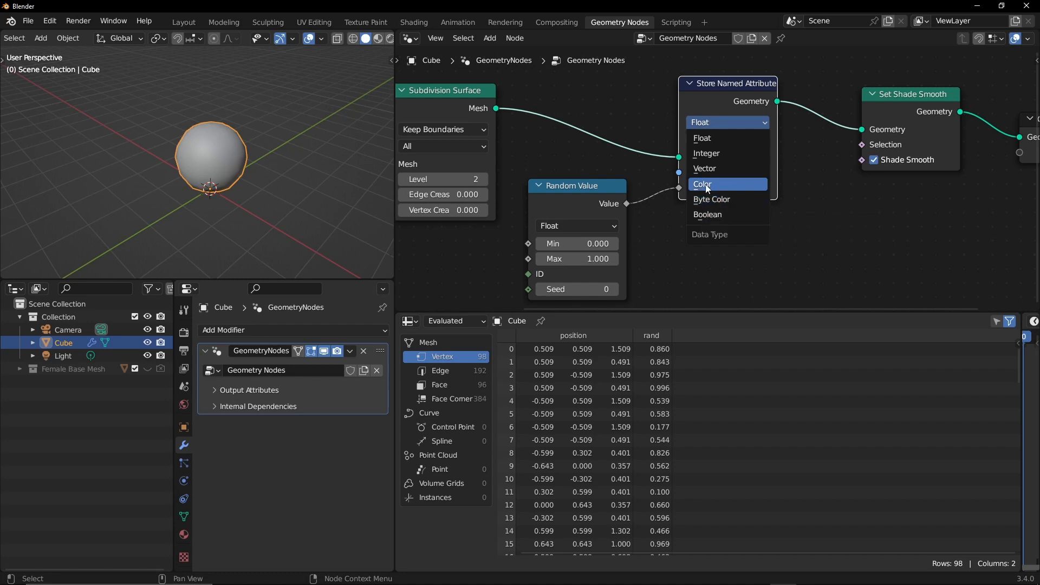
left_click(707, 138)
left_click_drag(733, 89, 731, 88)
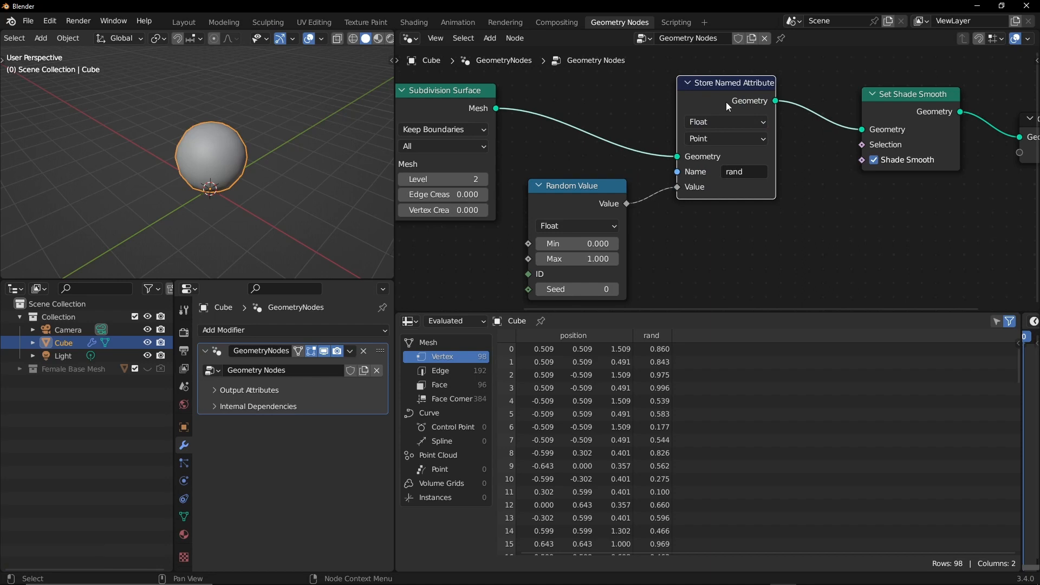
left_click(709, 138)
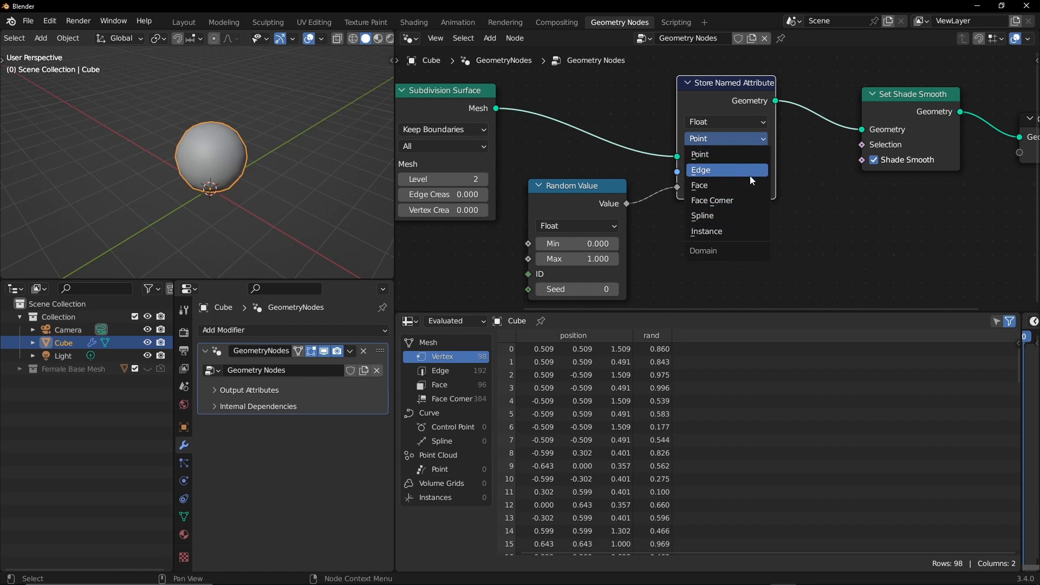
left_click(707, 157)
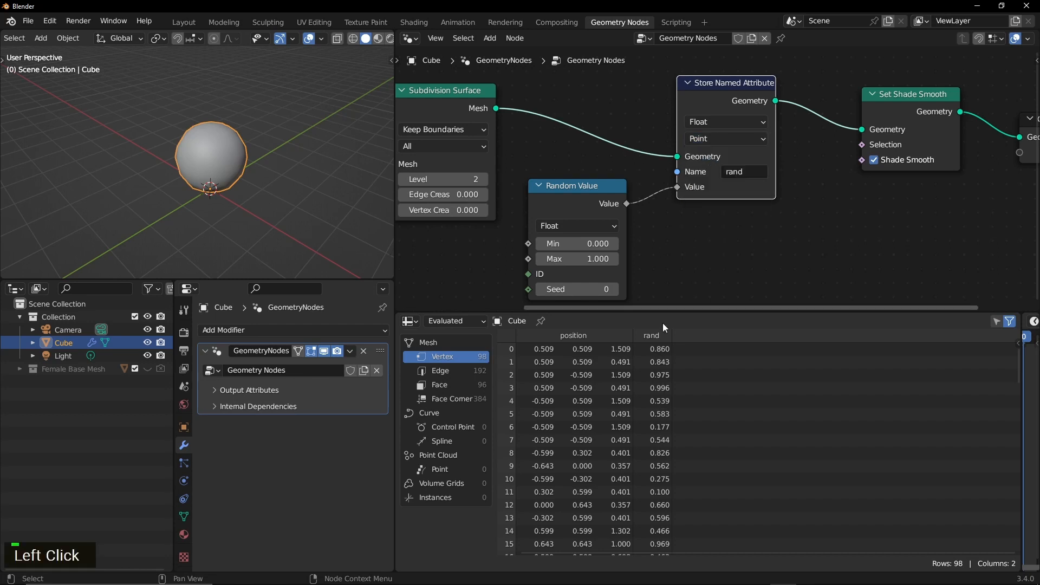
Store the rand attribute on the Edge domain and show the Edge data in the spreadsheet.
left_click(727, 138)
left_click(724, 168)
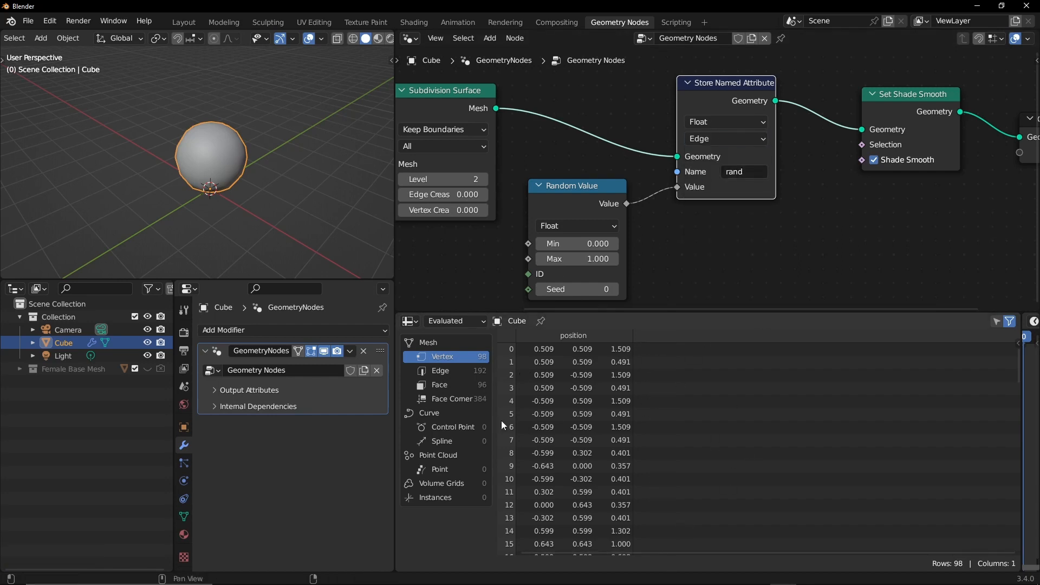
left_click(453, 375)
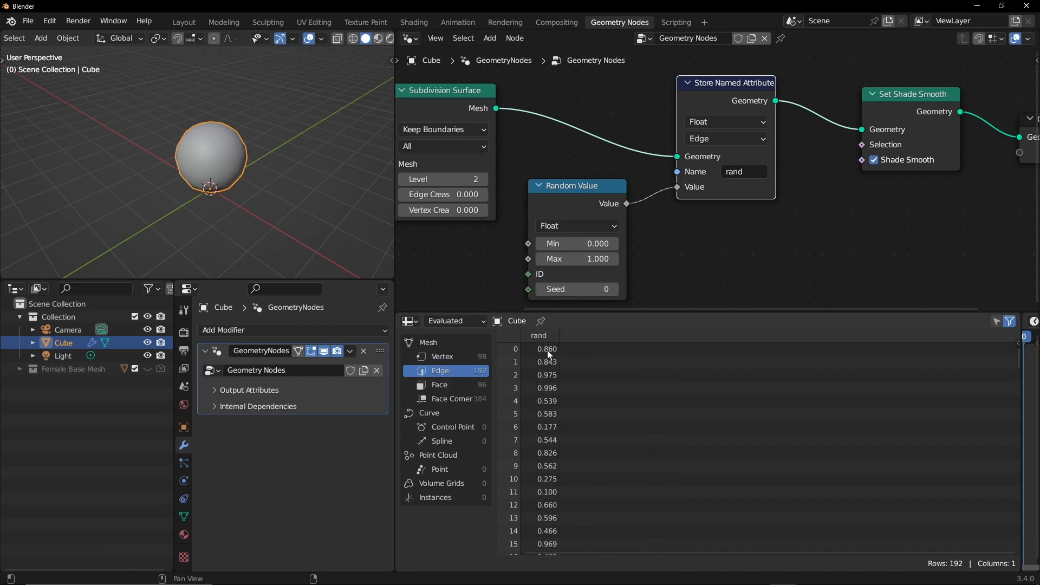
Switch the rand attribute to the Face domain and show the Face data in the spreadsheet.
left_click(713, 139)
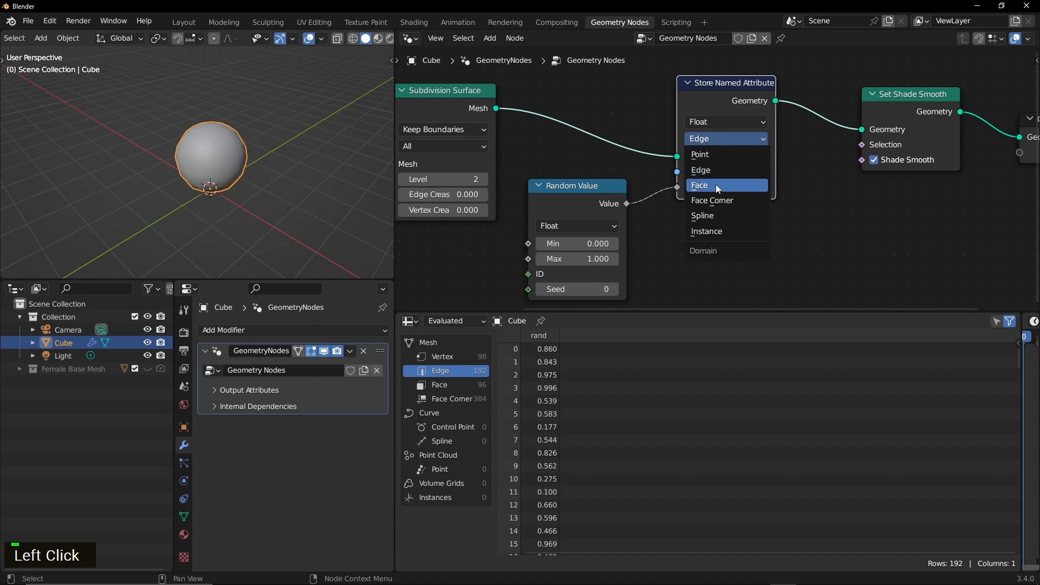
left_click(715, 186)
left_click(473, 382)
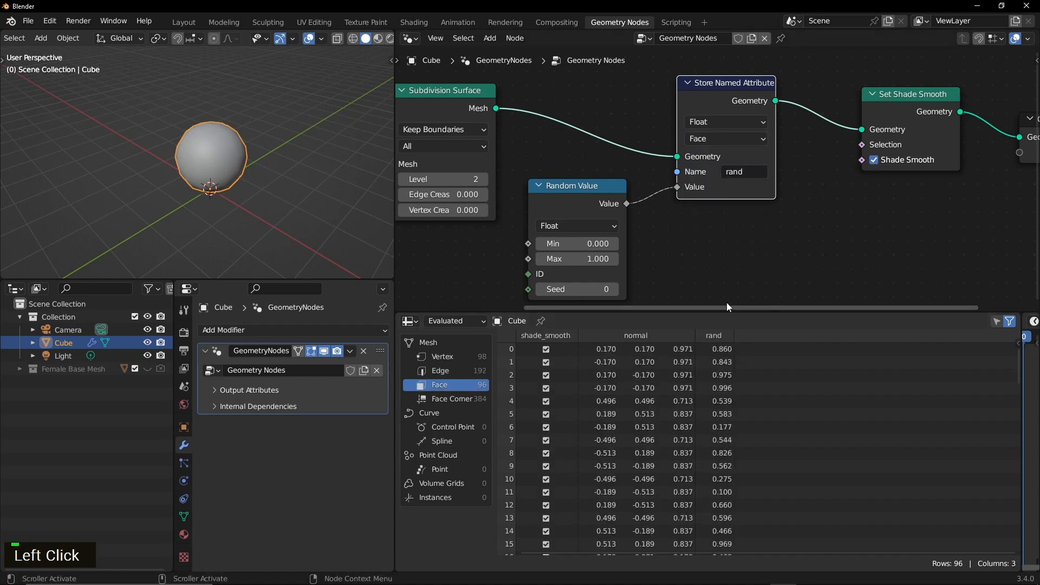
Remove Random Value and Store Named Attribute with the link preserved, and bring Set Shade Smooth and Group Output back near Subdivision Surface.
left_click_drag(581, 97, 752, 259)
key("ctrl+x")
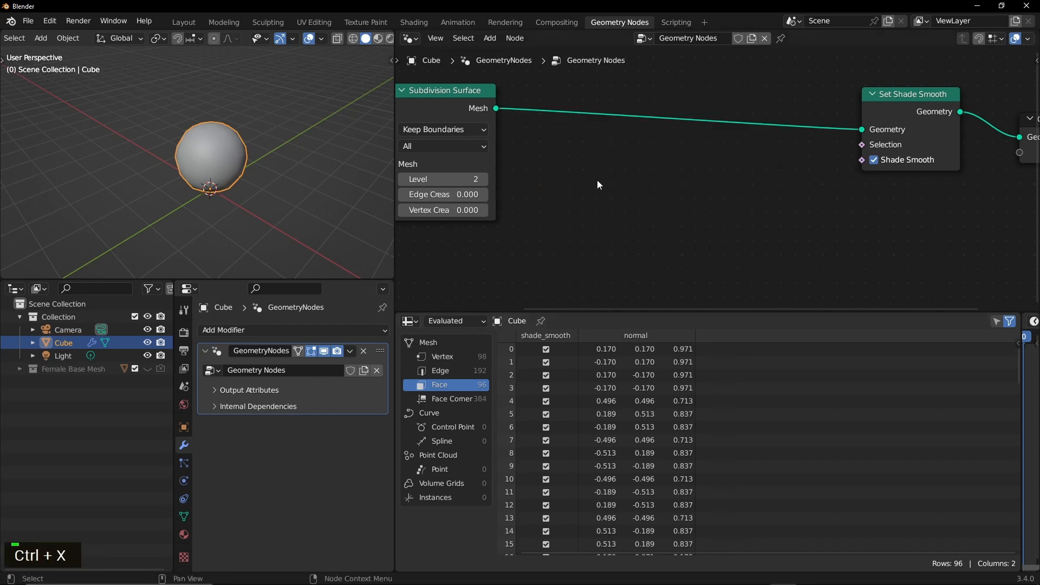
middle_click_drag(764, 201, 729, 177)
scroll(729, 178, "down", 2)
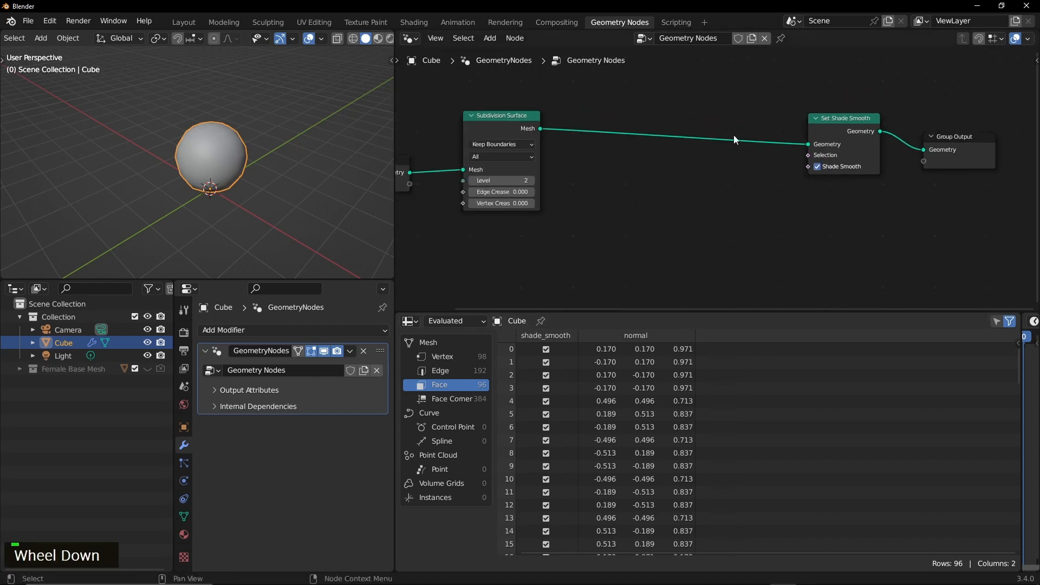
left_click_drag(746, 92, 963, 227)
left_click_drag(845, 130, 636, 144)
middle_click_drag(585, 231, 723, 206)
left_click(703, 227)
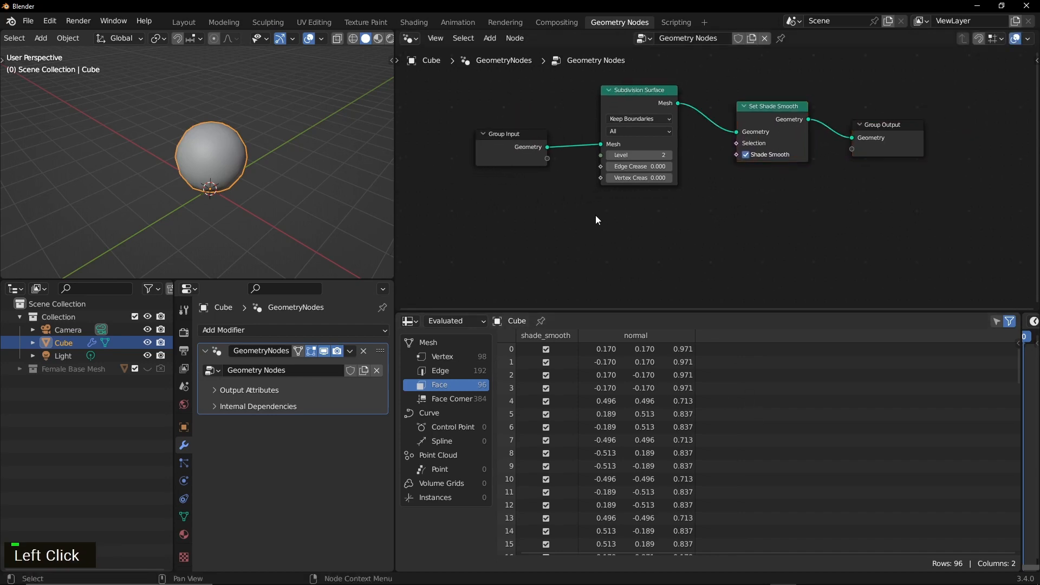
Look through the spreadsheet's object evaluation states, including Original and Viewer Node, keeping Evaluated.
scroll(732, 228, "up", 1)
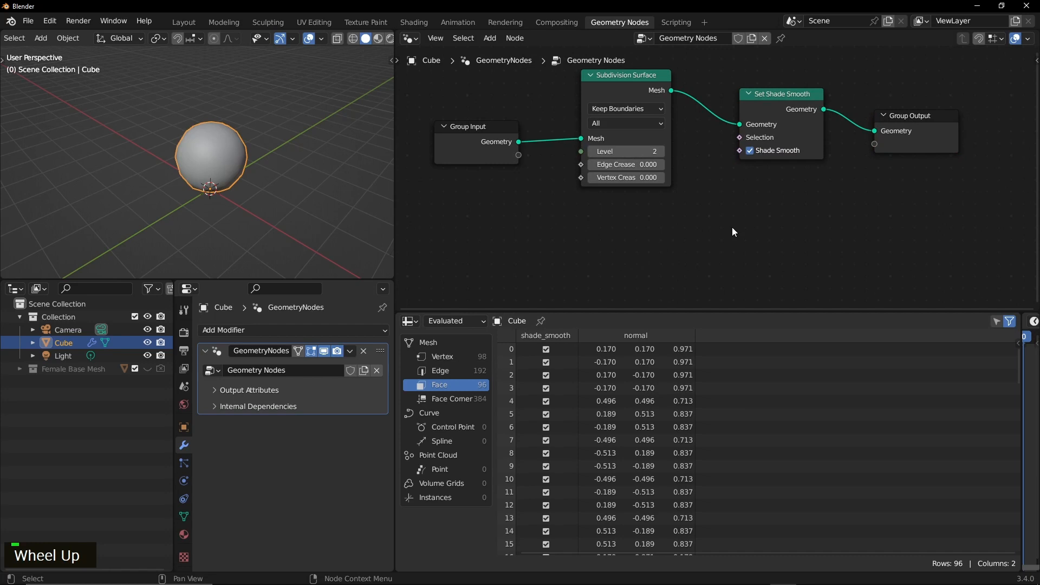
middle_click_drag(582, 265, 651, 268)
left_click(466, 320)
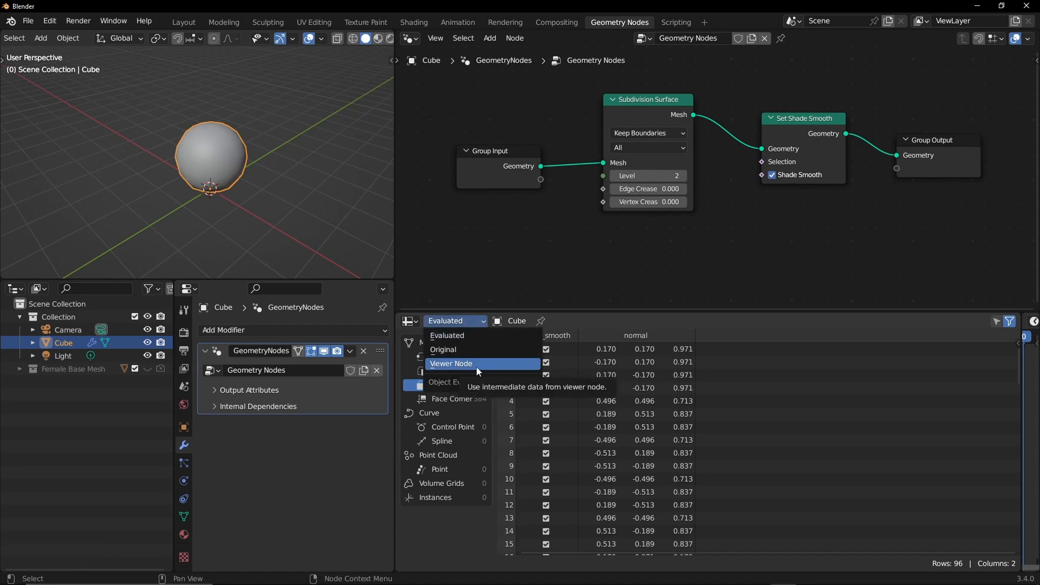
left_click(758, 265)
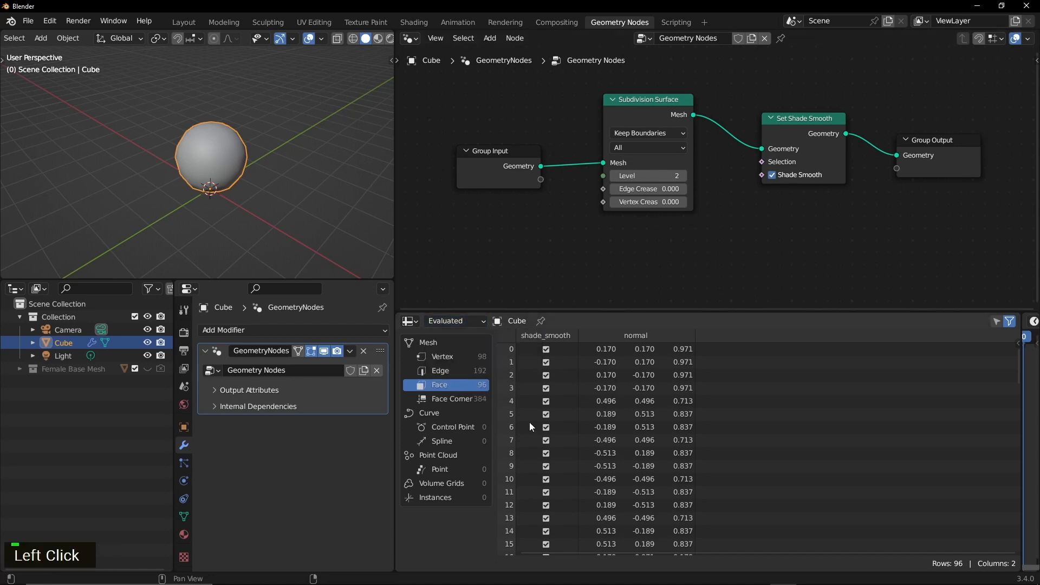
Raise the Group Input node and widen the gap between Subdivision Surface and the Set Shade Smooth and Group Output nodes.
scroll(751, 270, "up", 2)
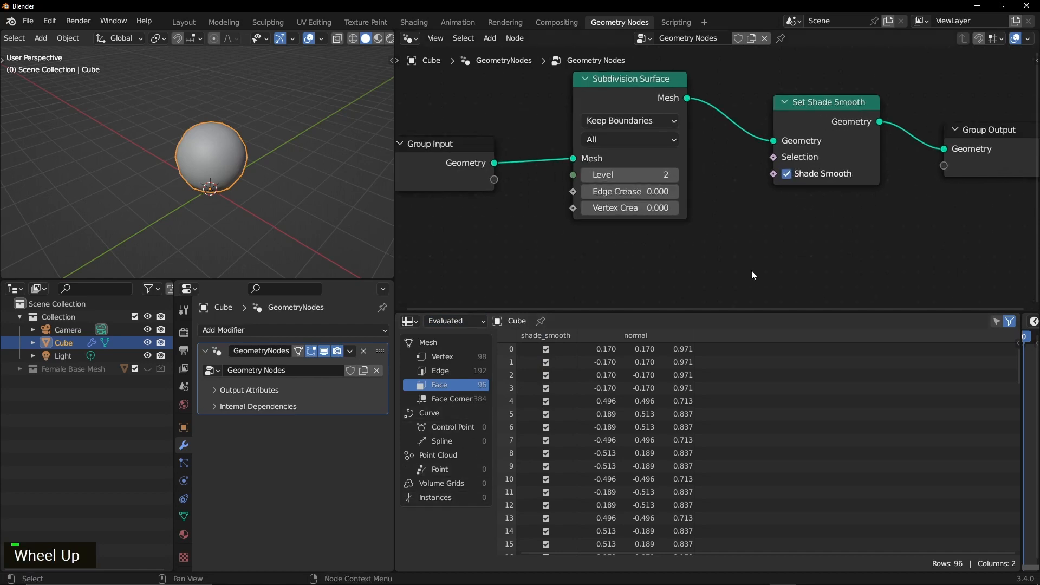
middle_click_drag(748, 226, 775, 247)
left_click_drag(485, 165, 486, 126)
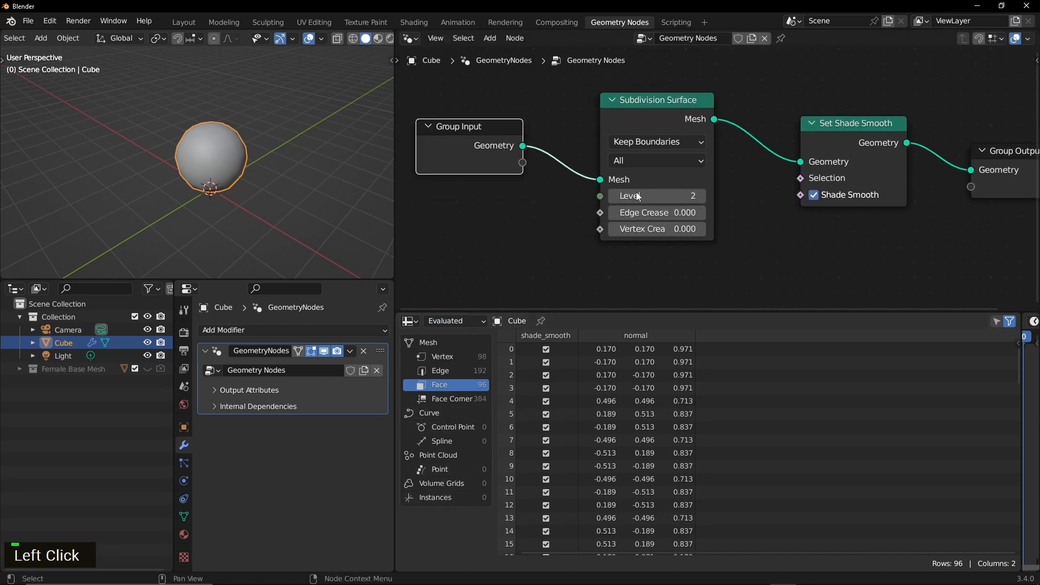
middle_click_drag(811, 216, 702, 204)
left_click_drag(711, 93, 893, 233)
left_click_drag(752, 126, 858, 120)
left_click_drag(600, 106, 577, 106)
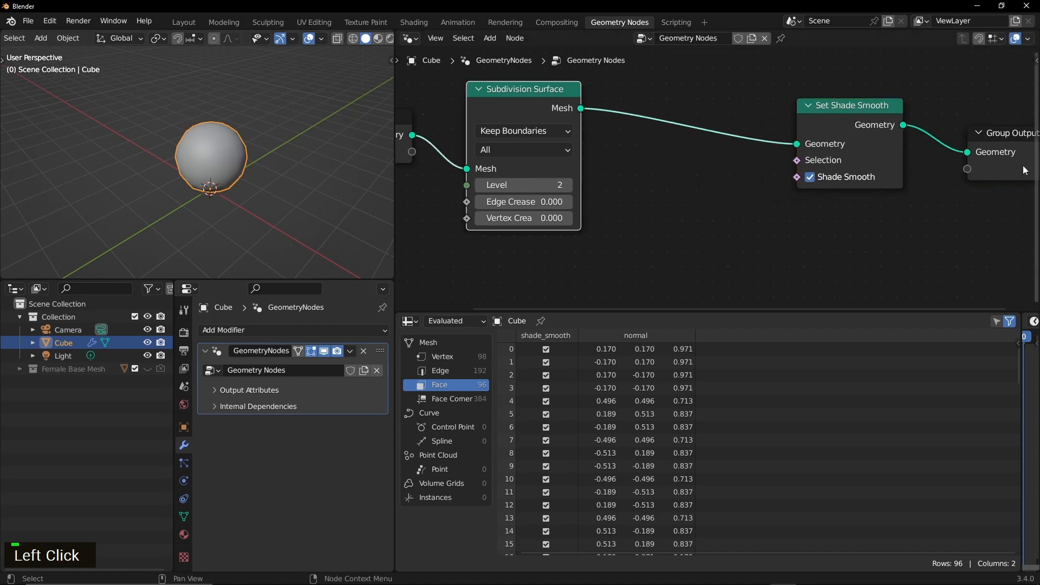
Remove the Set Shade Smooth node, keeping Subdivision Surface linked to Group Output.
middle_click_drag(1018, 165, 970, 163)
left_click(801, 122)
key("ctrl+x")
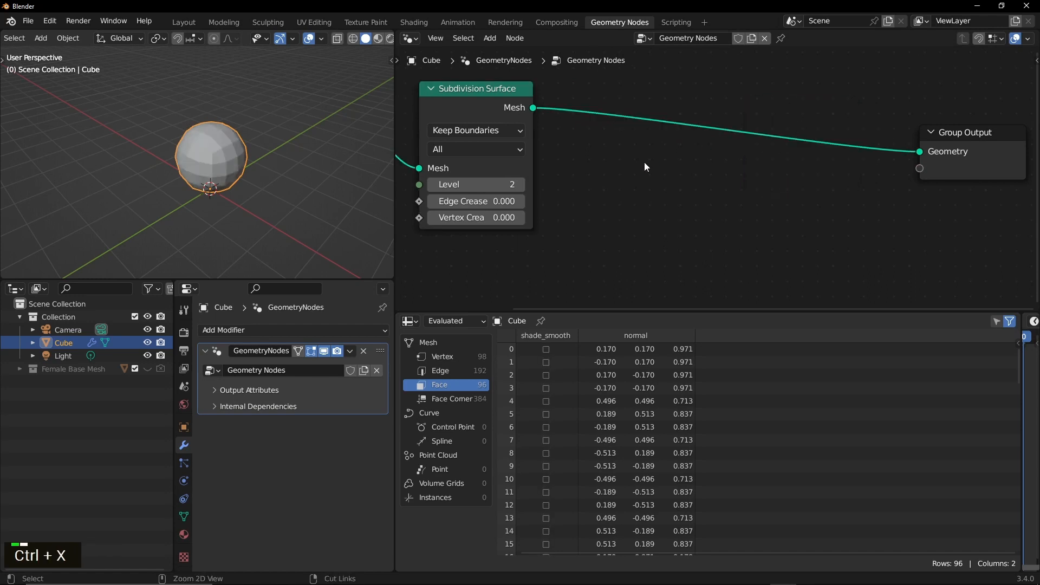
Insert a Mesh to Curve node on the link between Subdivision Surface and Group Output.
middle_click_drag(601, 144, 657, 144)
left_click_drag(547, 97, 560, 98)
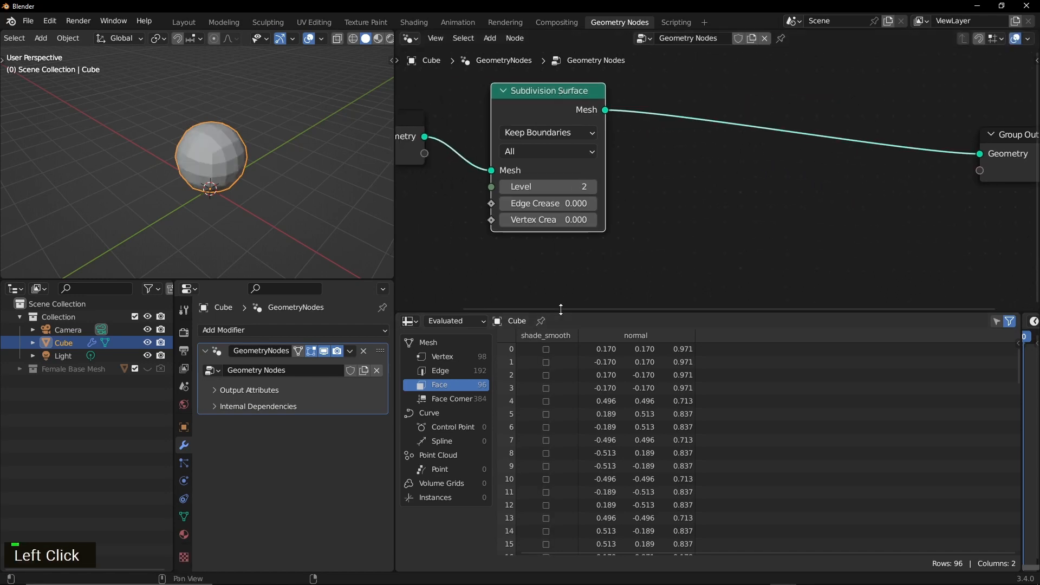
key("shift+a")
left_click(663, 205)
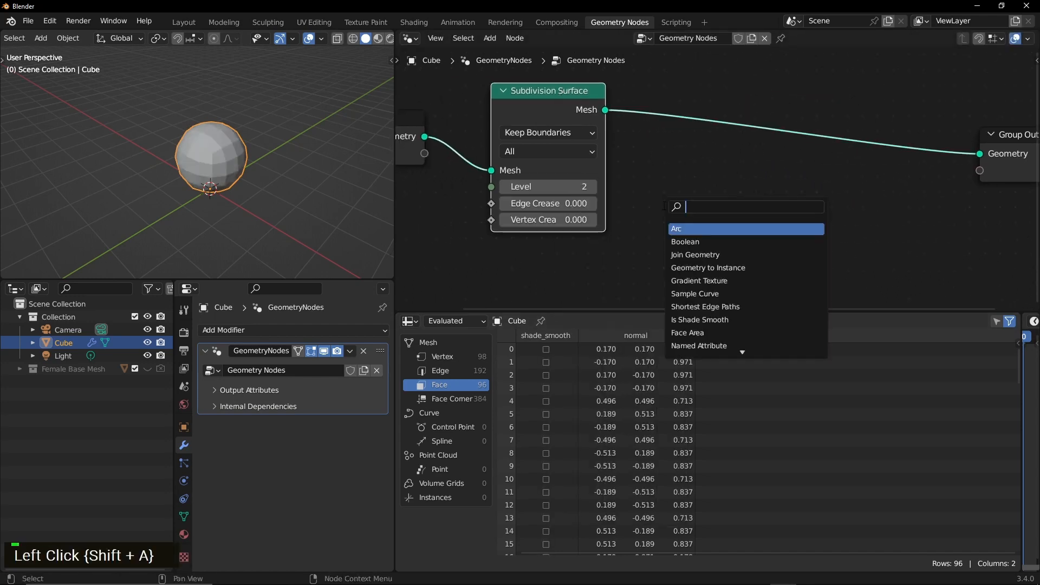
type("mesh t")
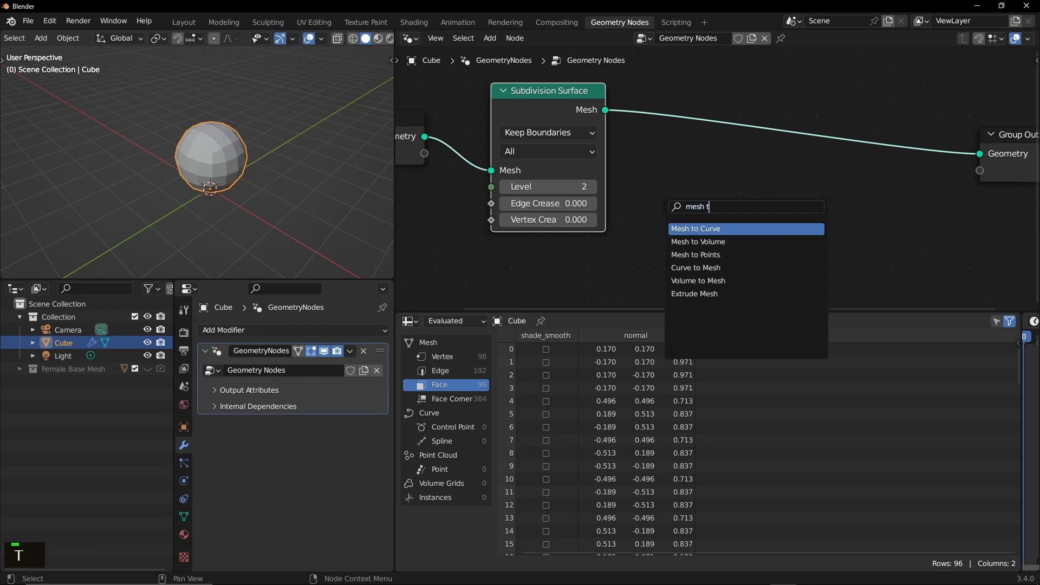
type(" o")
key("Return")
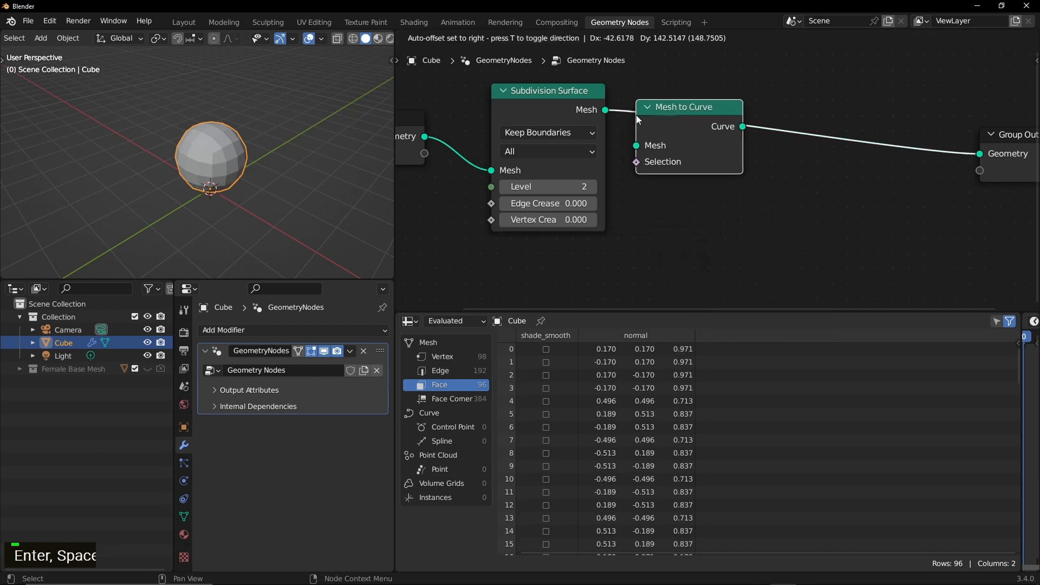
left_click(638, 120)
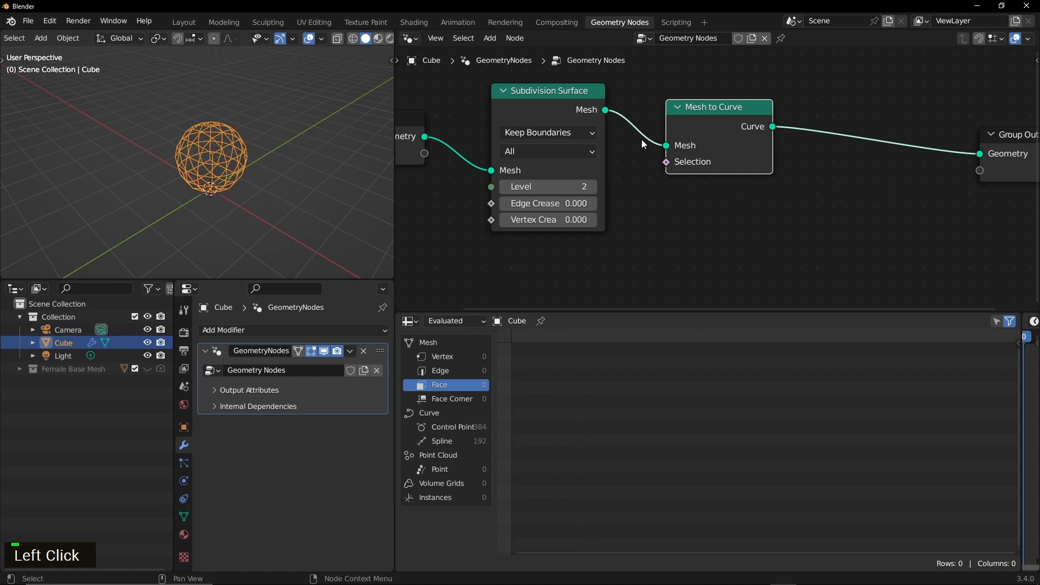
Nudge Mesh to Curve away from Subdivision Surface and show the curve's control point data in the spreadsheet.
middle_click_drag(652, 211, 676, 219)
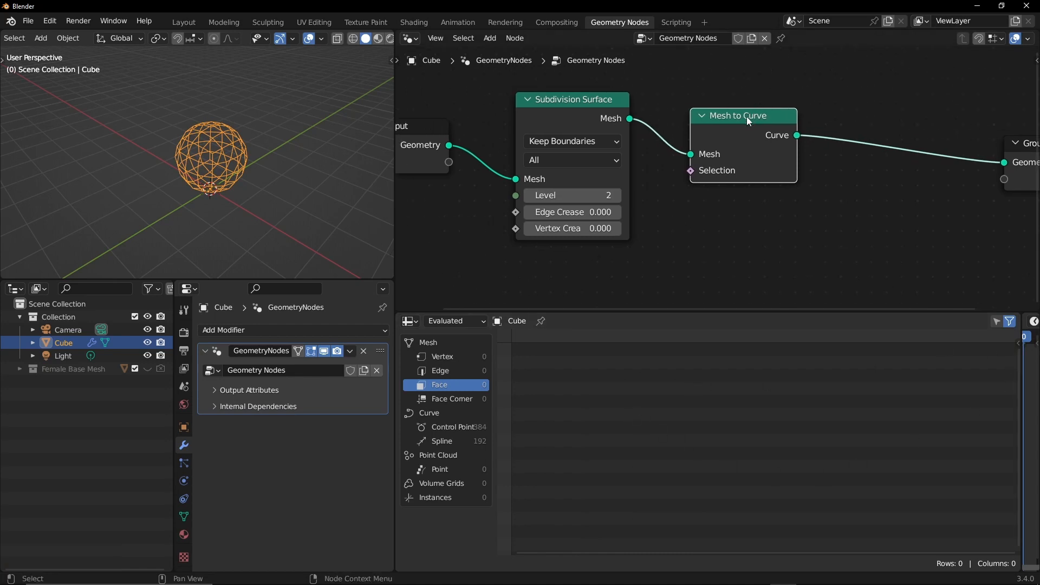
left_click_drag(747, 117, 753, 121)
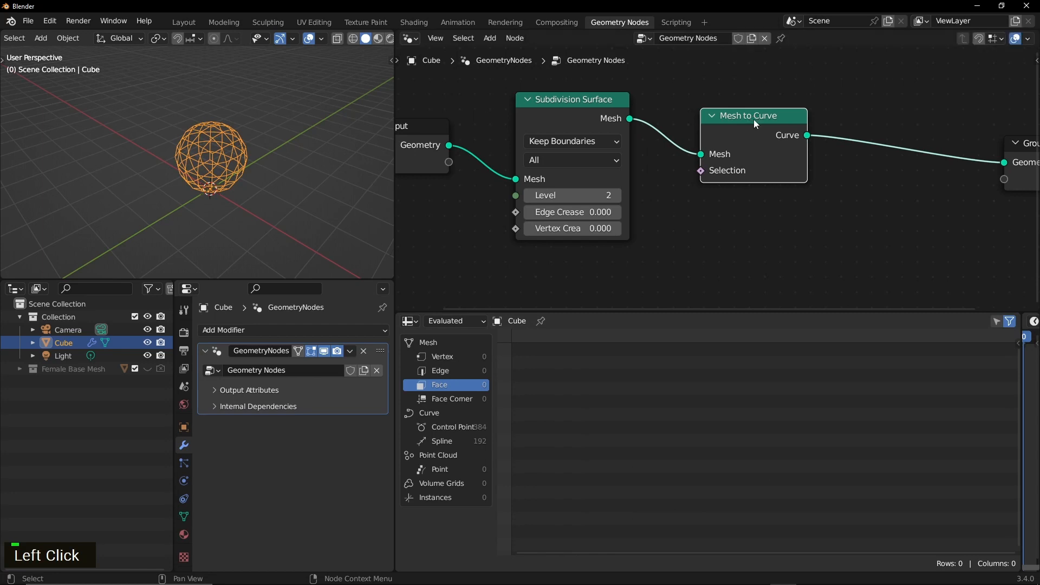
left_click(462, 412)
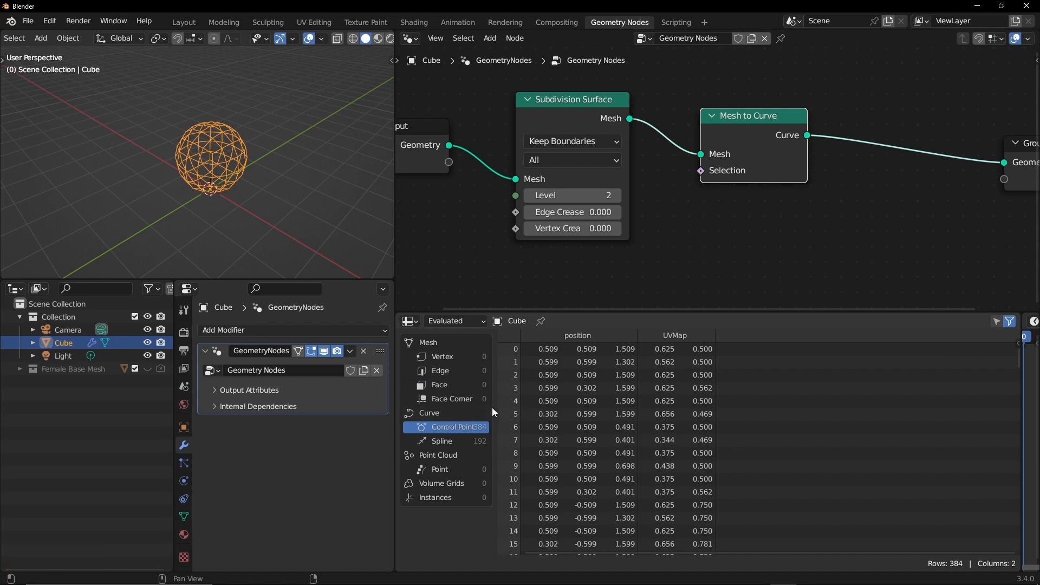
Widen the spreadsheet's domain list and compare Spline, Edge, Control Point and Vertex data while muting and unmuting Mesh to Curve.
left_click_drag(492, 405, 540, 406)
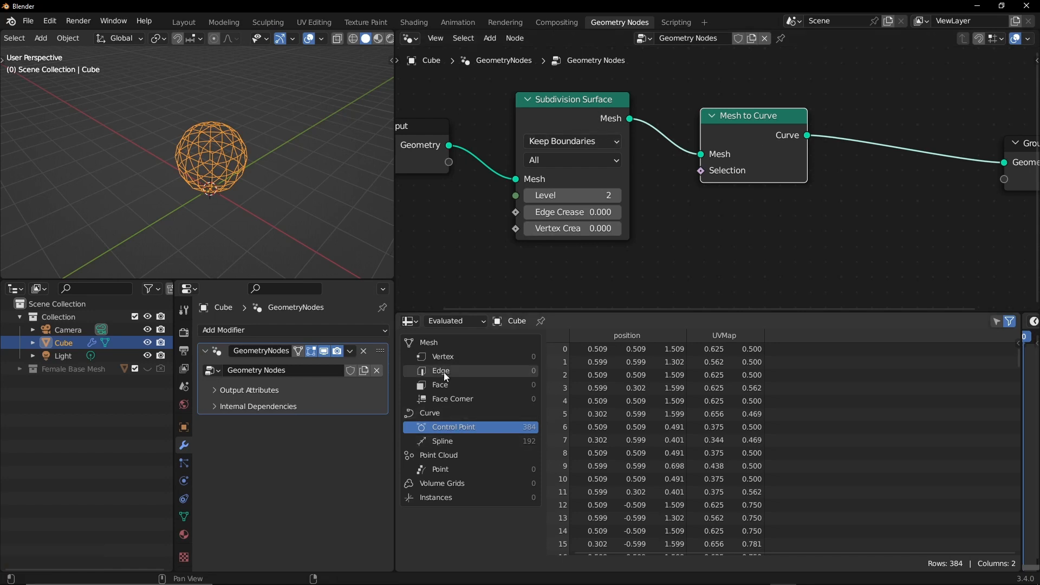
left_click(463, 442)
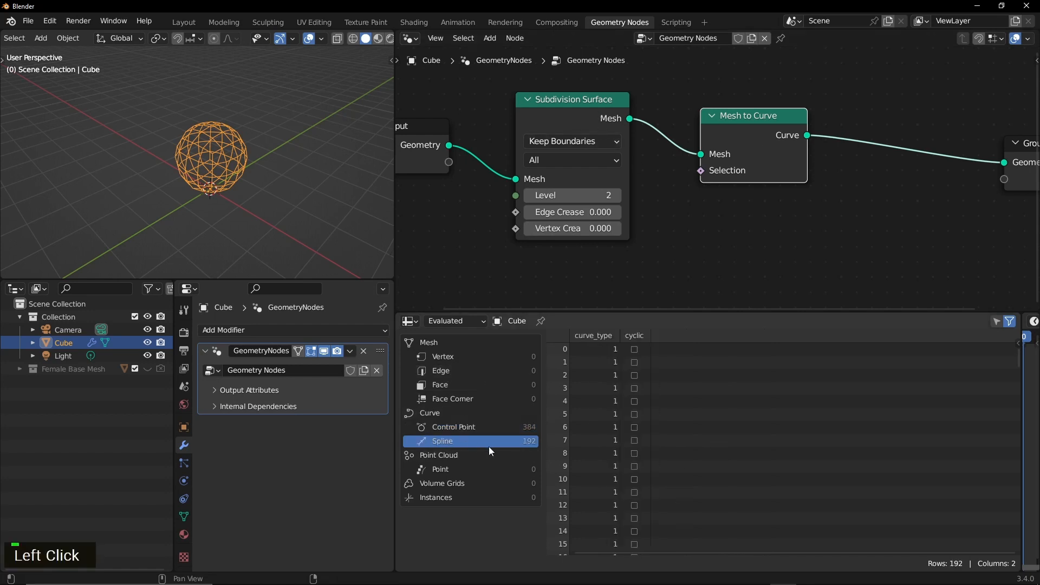
key("m")
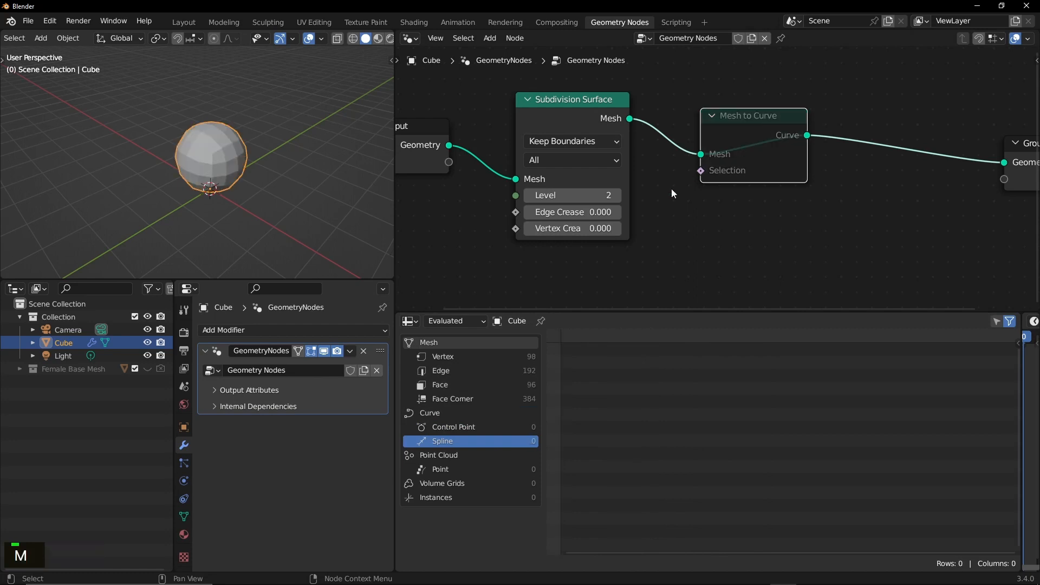
left_click(453, 372)
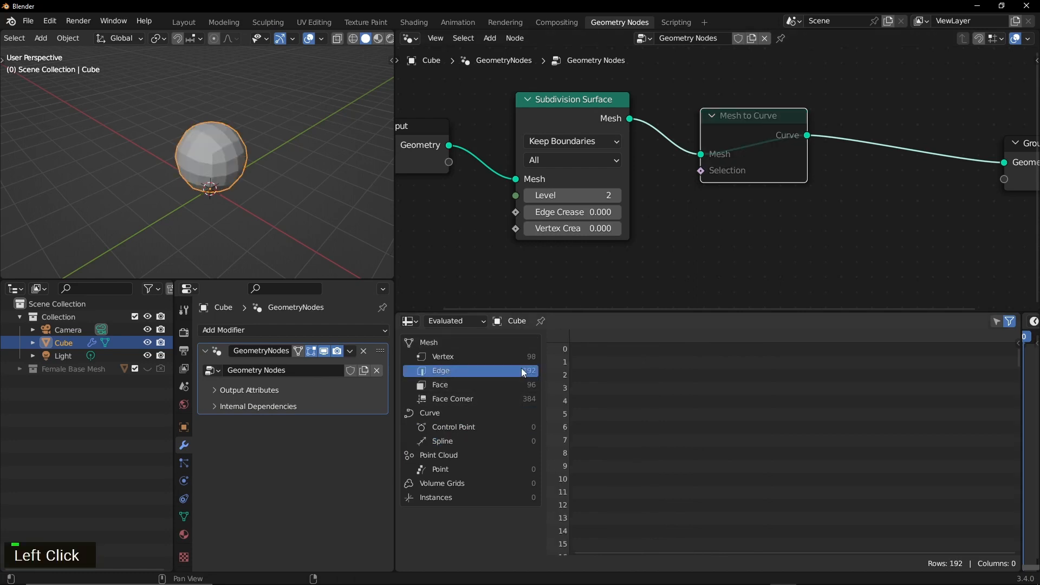
key("m")
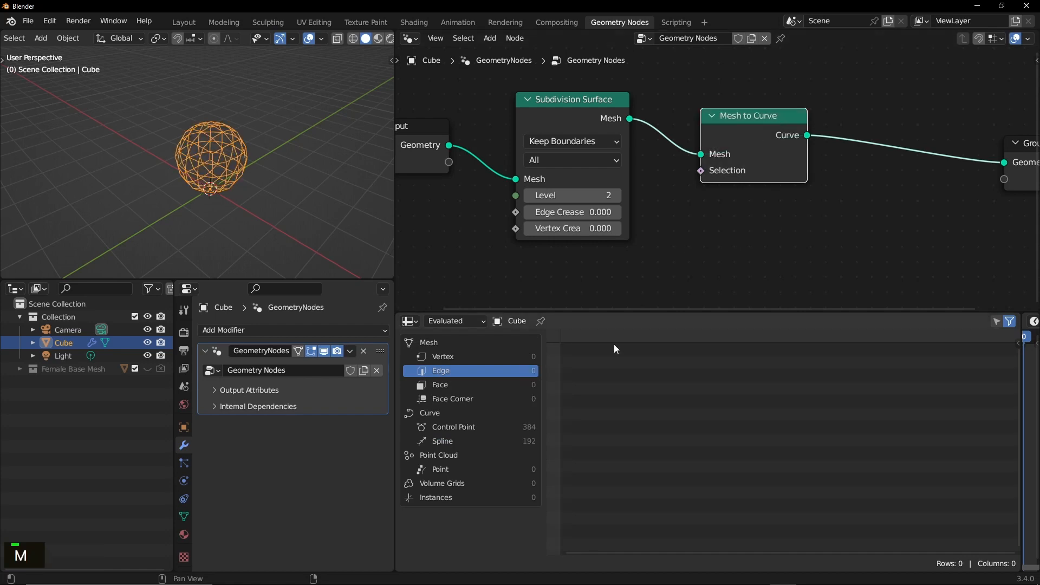
left_click(520, 441)
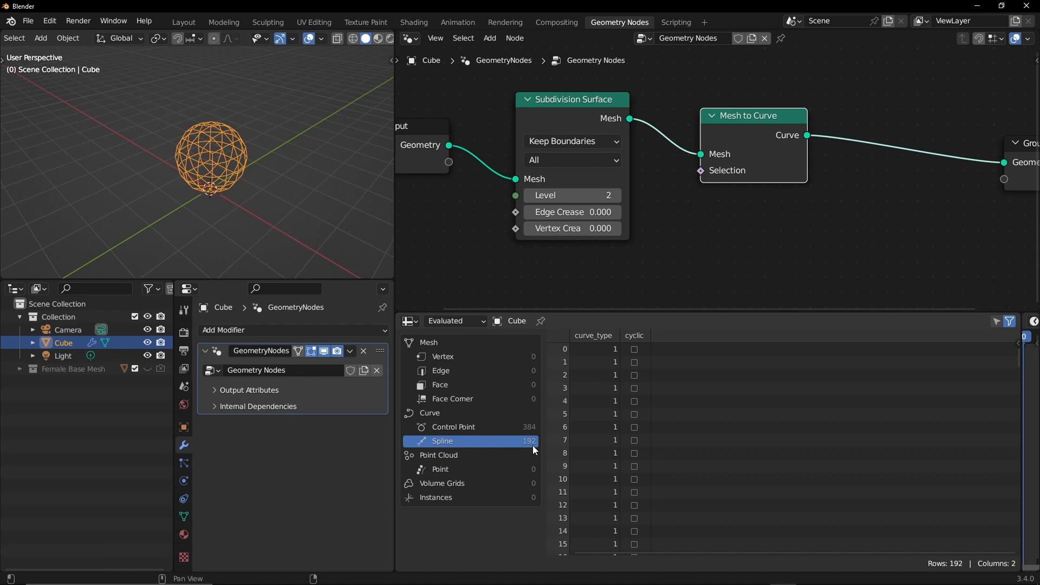
left_click(510, 427)
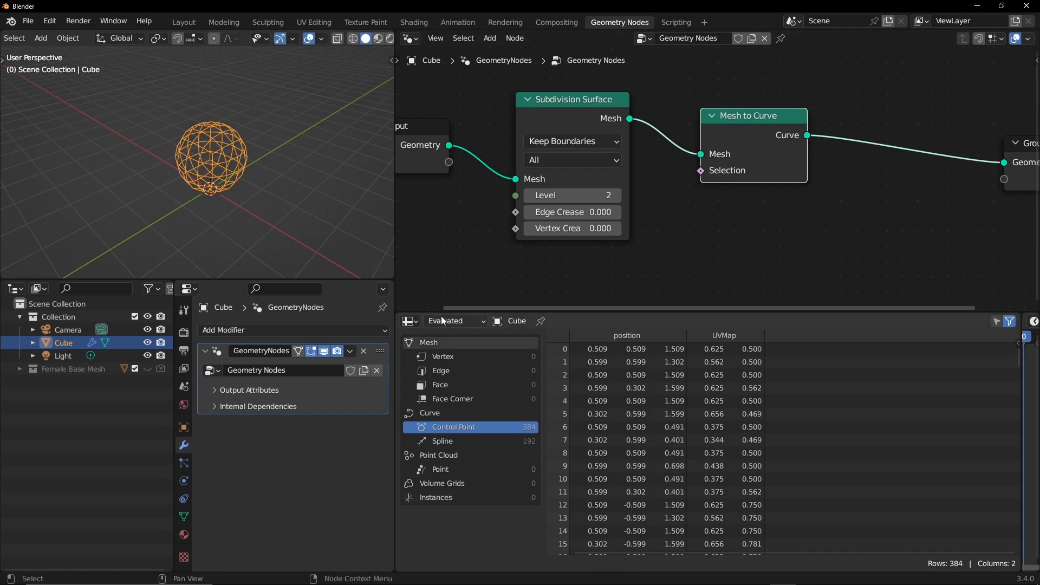
left_click(449, 354)
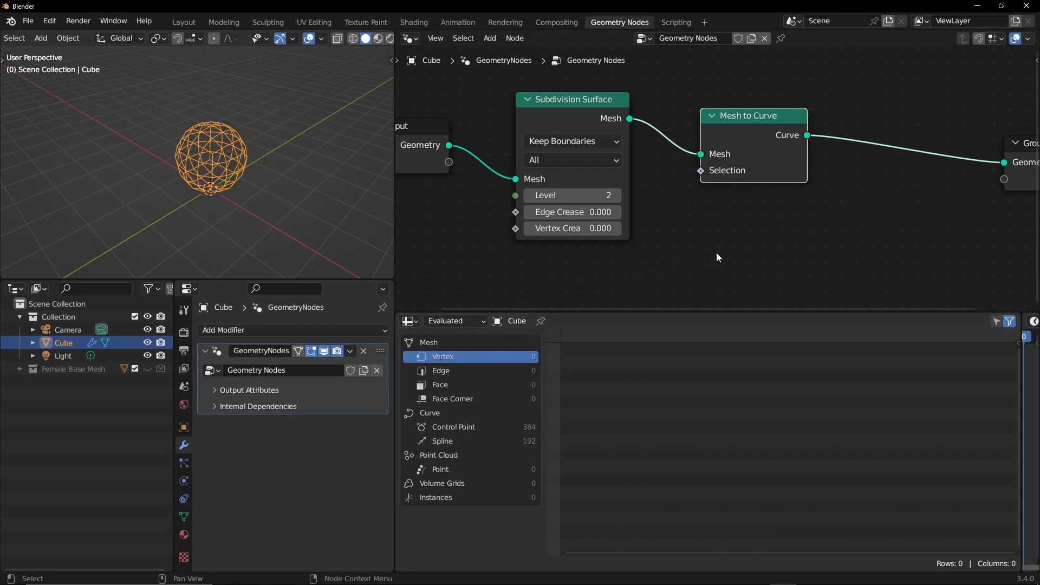
Move Group Output farther from Mesh to Curve and insert a Curve to Points node on the link between them.
middle_click_drag(716, 256, 463, 262)
left_click_drag(801, 147, 897, 147)
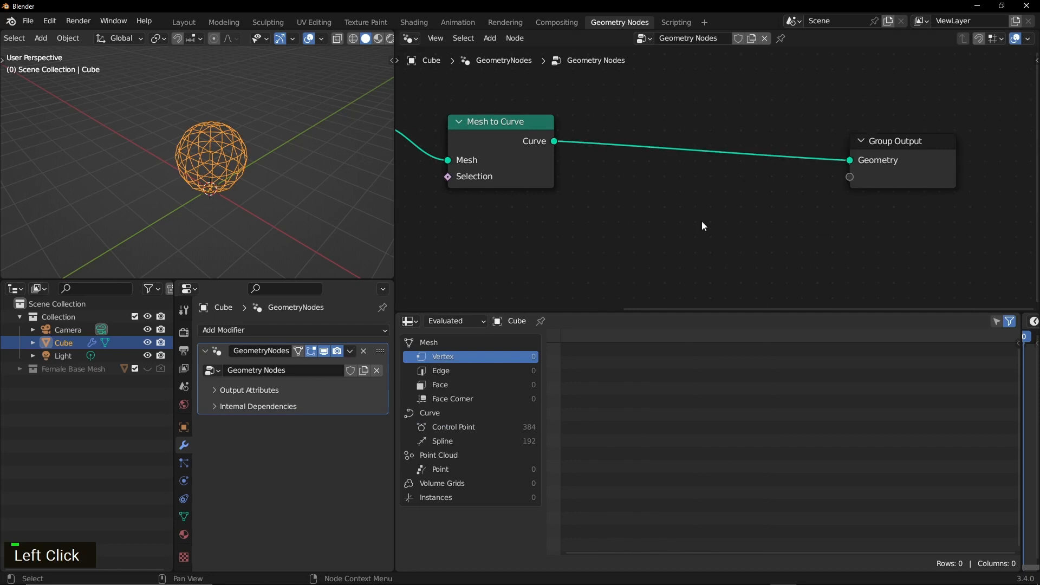
key("shift+a")
left_click(686, 221)
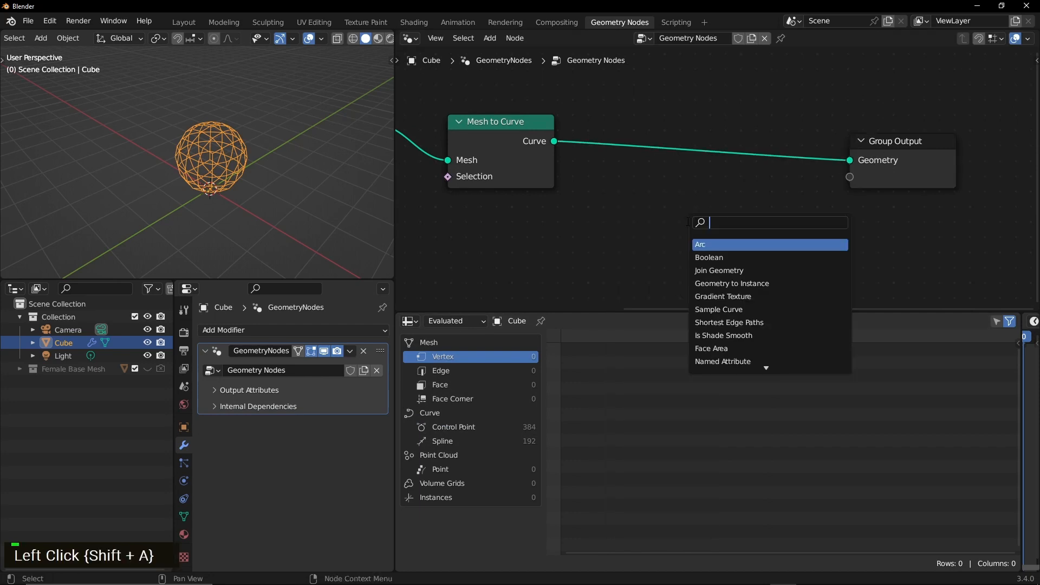
type("poi")
key("BackSpace")
key("BackSpace")
key("BackSpace")
type("cu")
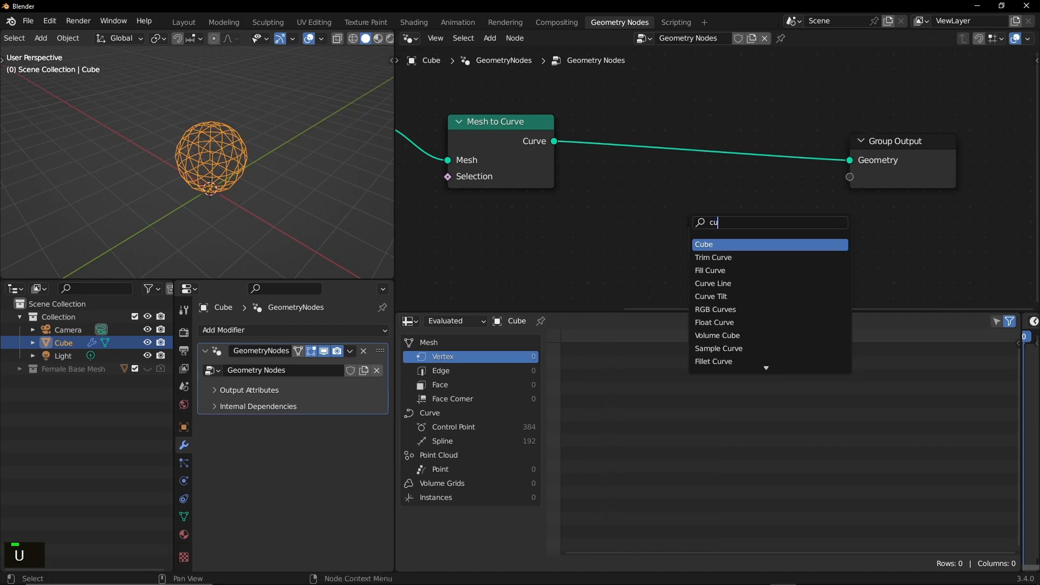
type("rve to poi")
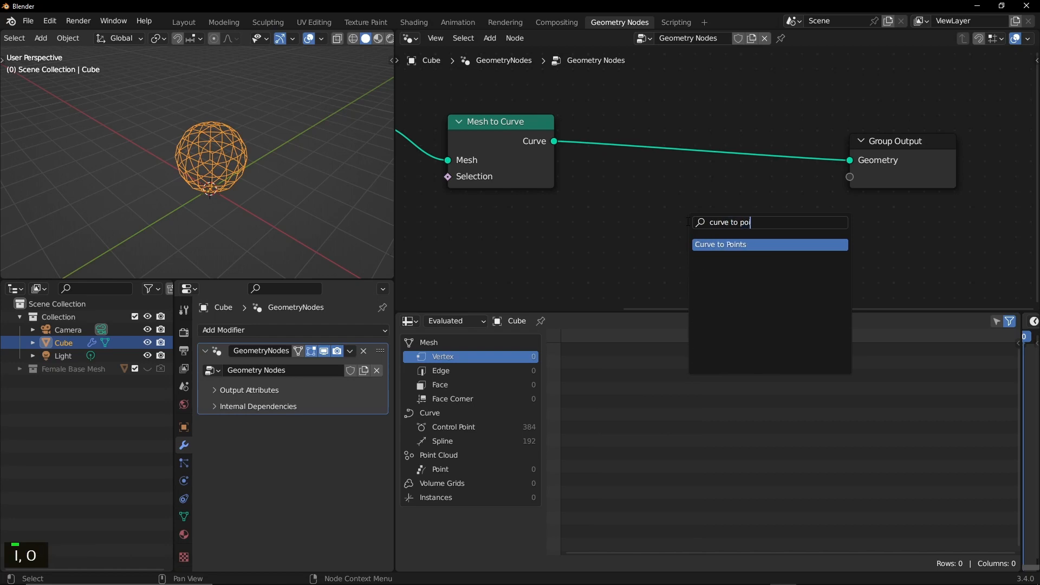
key("Return")
left_click(616, 114)
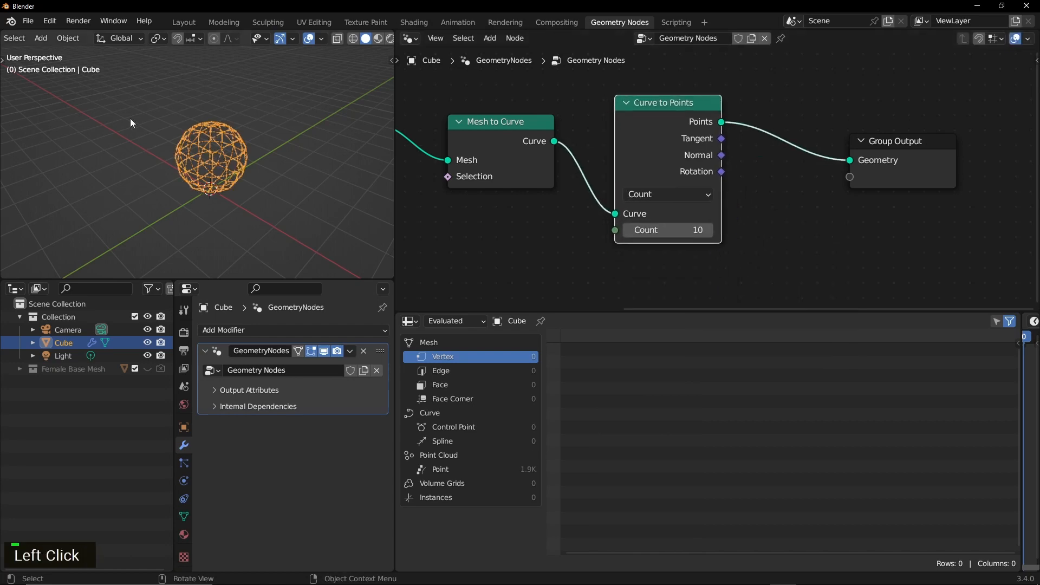
With the cube deselected, show the point cloud's Point data in the spreadsheet and set the Curve to Points count to 5.
scroll(207, 139, "up", 3)
middle_click_drag(207, 138, 293, 220)
left_click(310, 161, "shift")
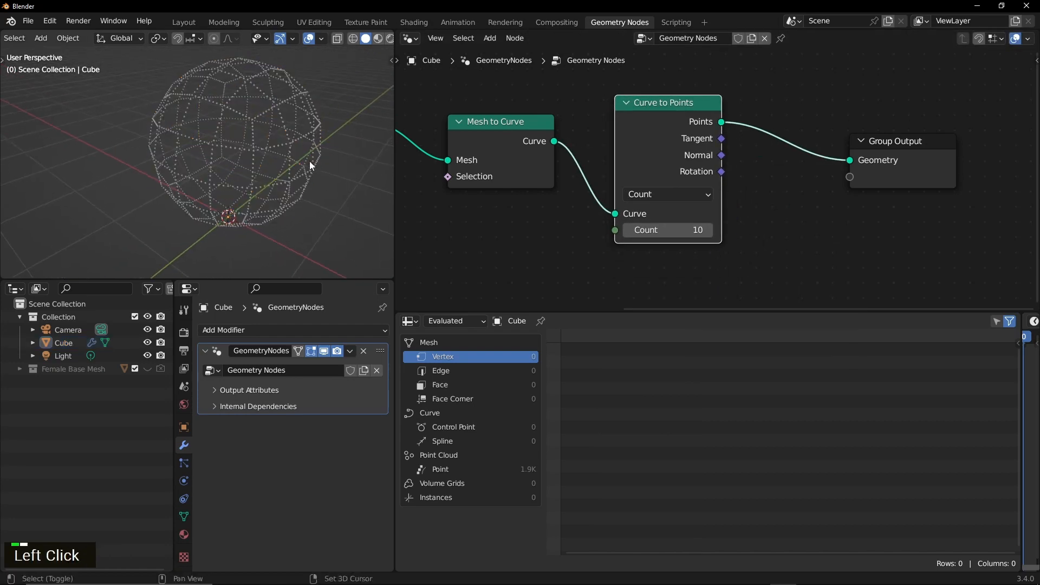
middle_click_drag(310, 161, 286, 186, "shift")
scroll(285, 187, "up", 1)
left_click(441, 469)
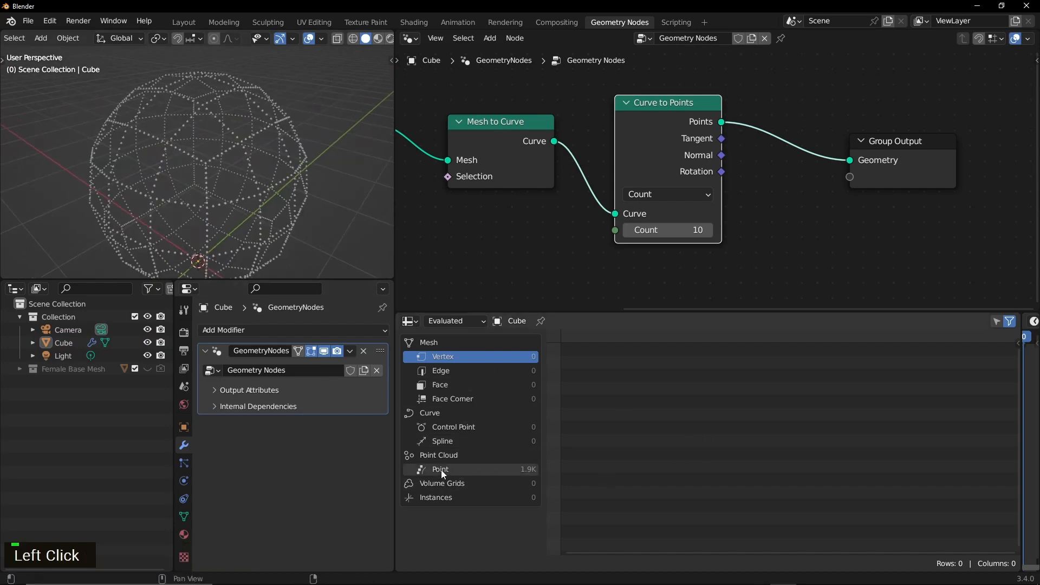
left_click_drag(672, 231, 646, 231)
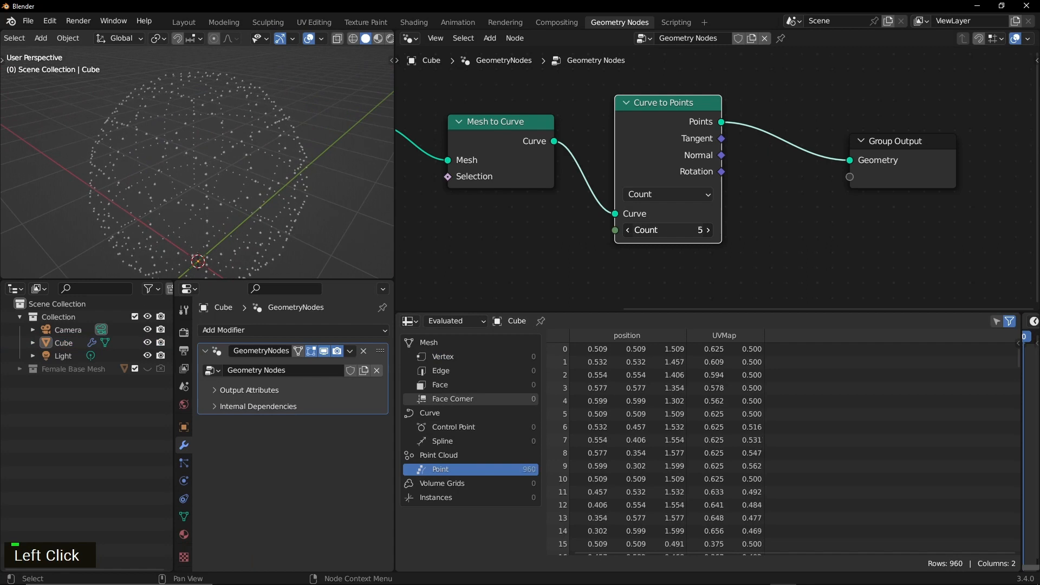
Make room before Group Output and insert a Points to Volume node after Curve to Points.
scroll(581, 249, "down", 1)
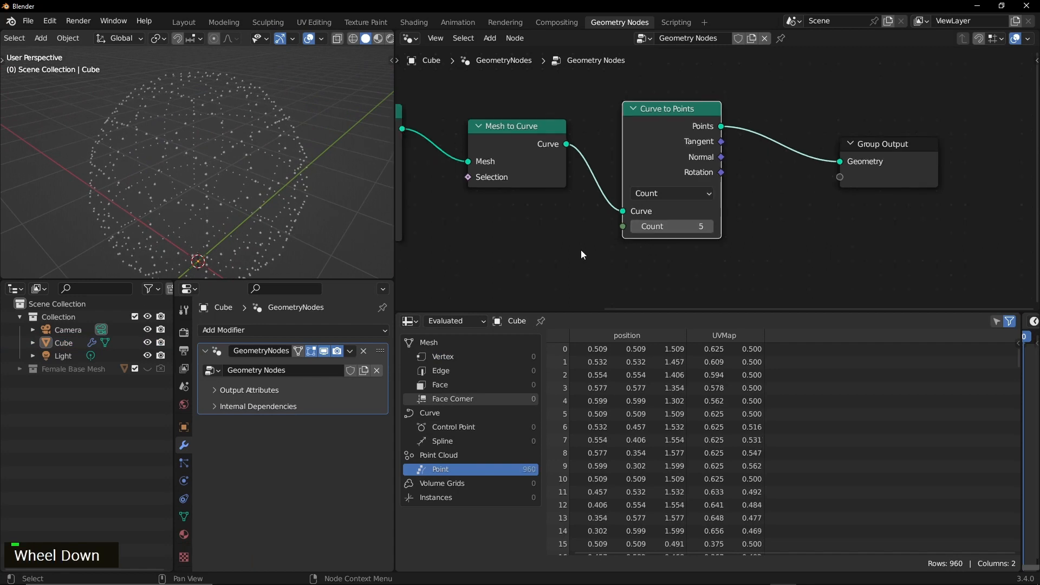
left_click(856, 144)
middle_click_drag(746, 205, 708, 193)
key("shift+a")
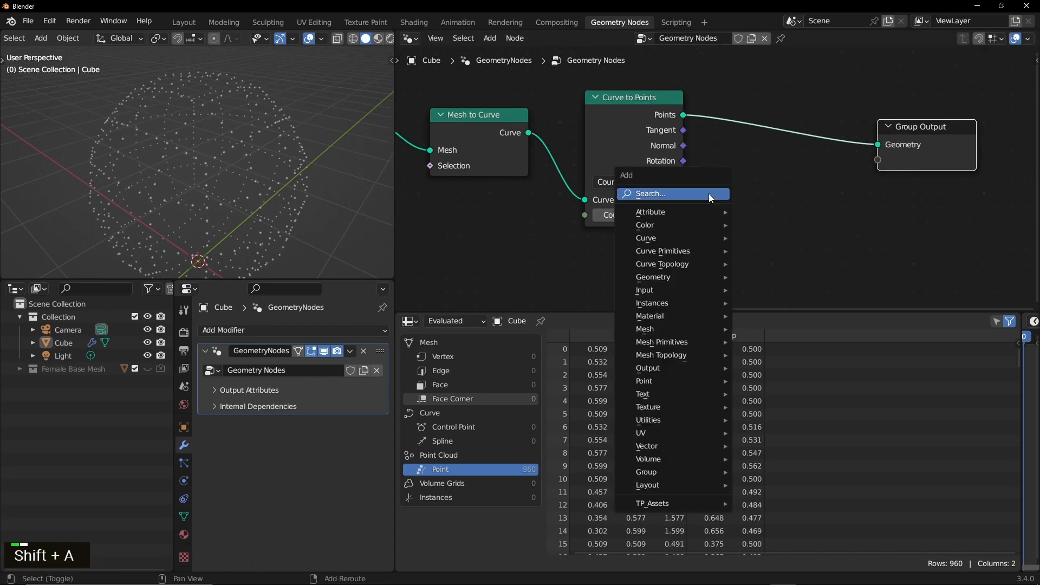
left_click(708, 194)
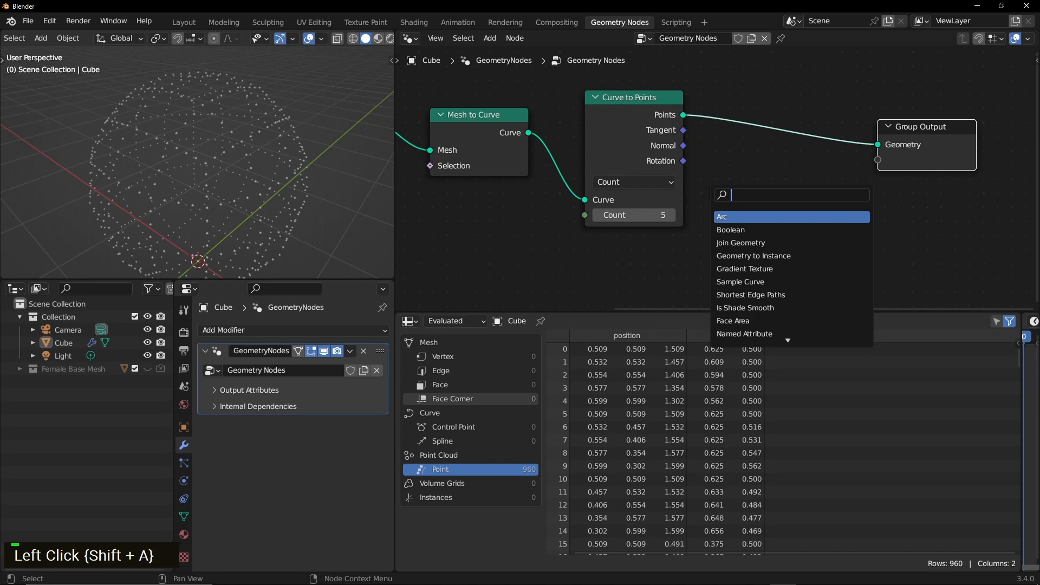
type("poinit")
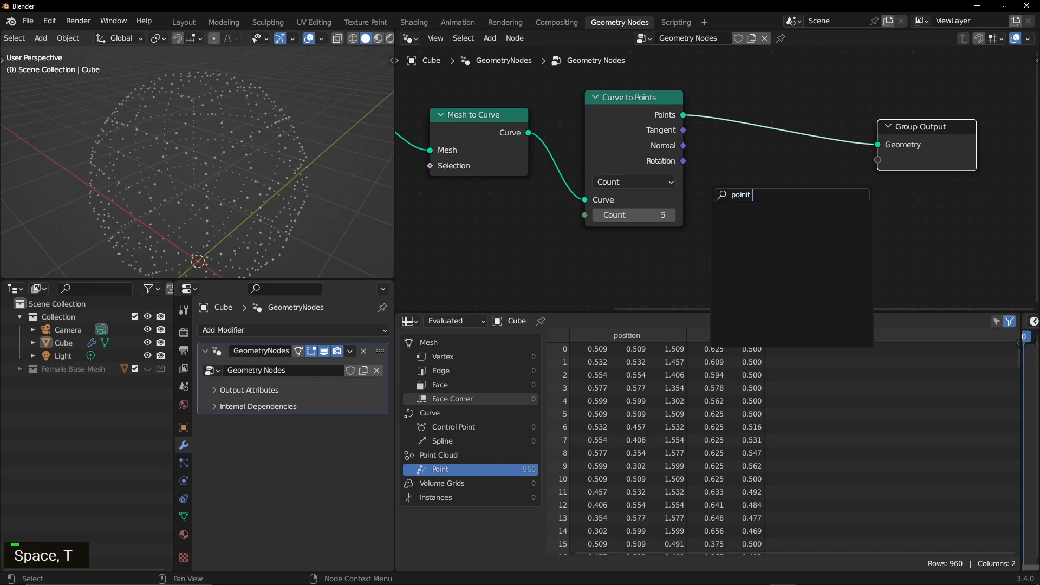
key("BackSpace")
key("BackSpace")
key("BackSpace")
type("nts o")
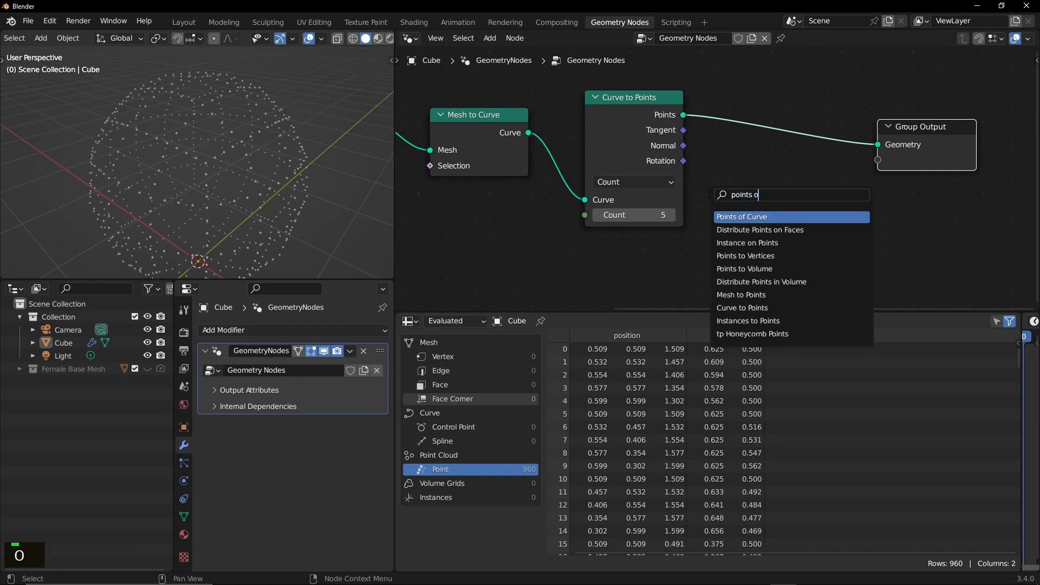
key("BackSpace")
type("to")
key("Return")
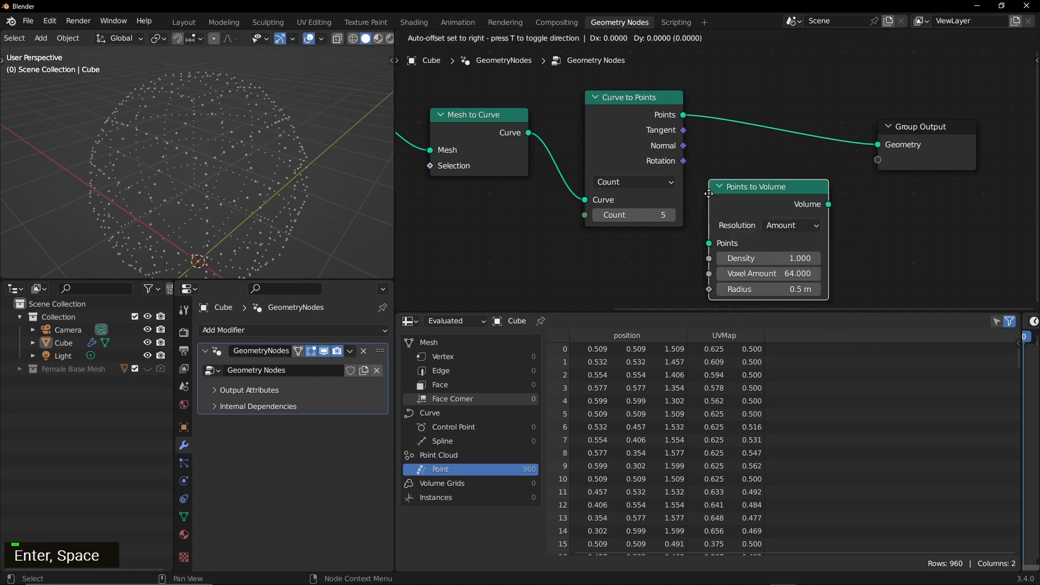
left_click(739, 124)
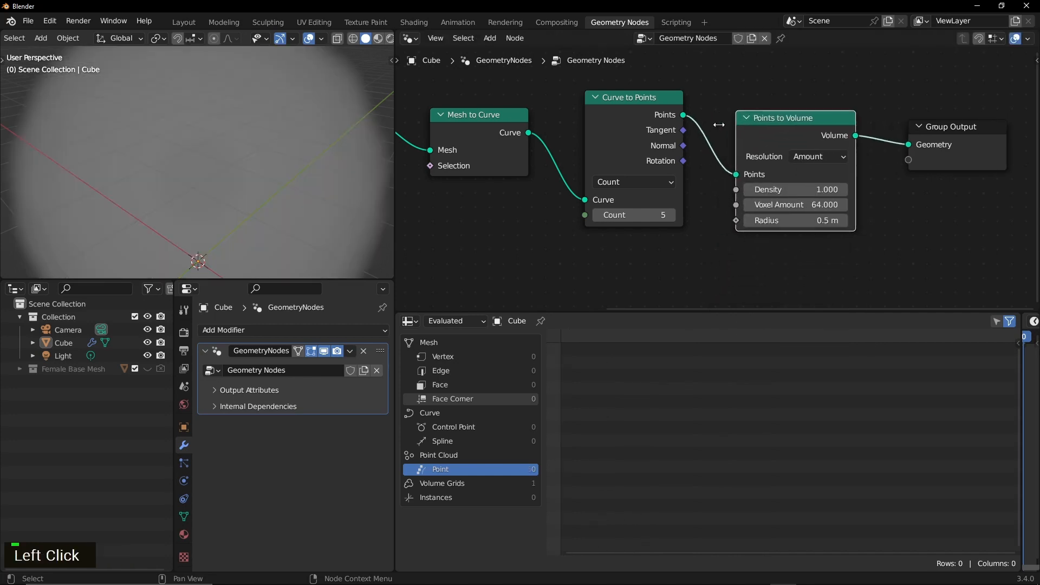
Show the Volume Grids data in the spreadsheet and delete the Points to Volume node, keeping Curve to Points linked to Group Output.
left_click(455, 485)
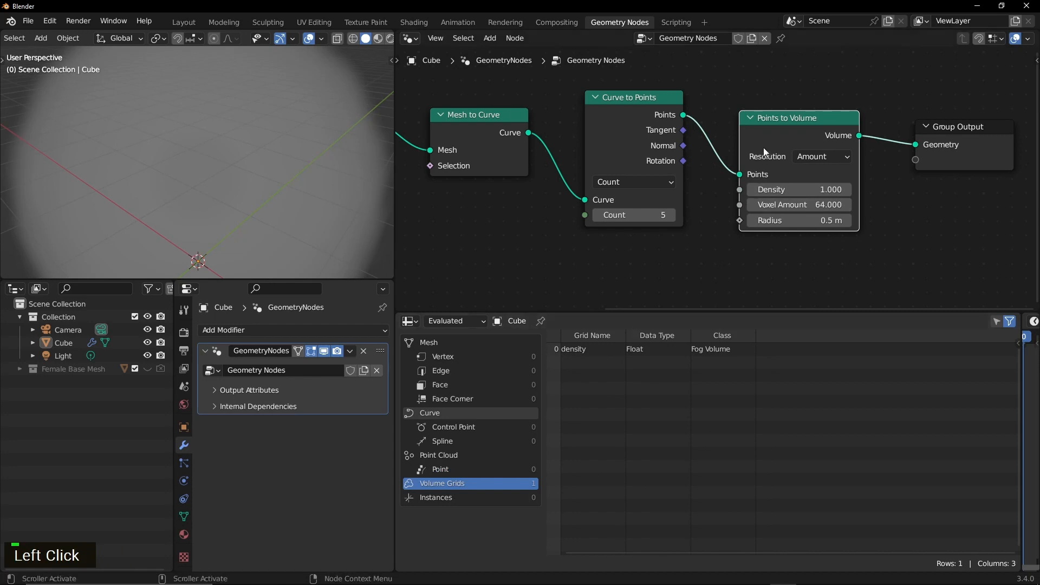
key("ctrl+x")
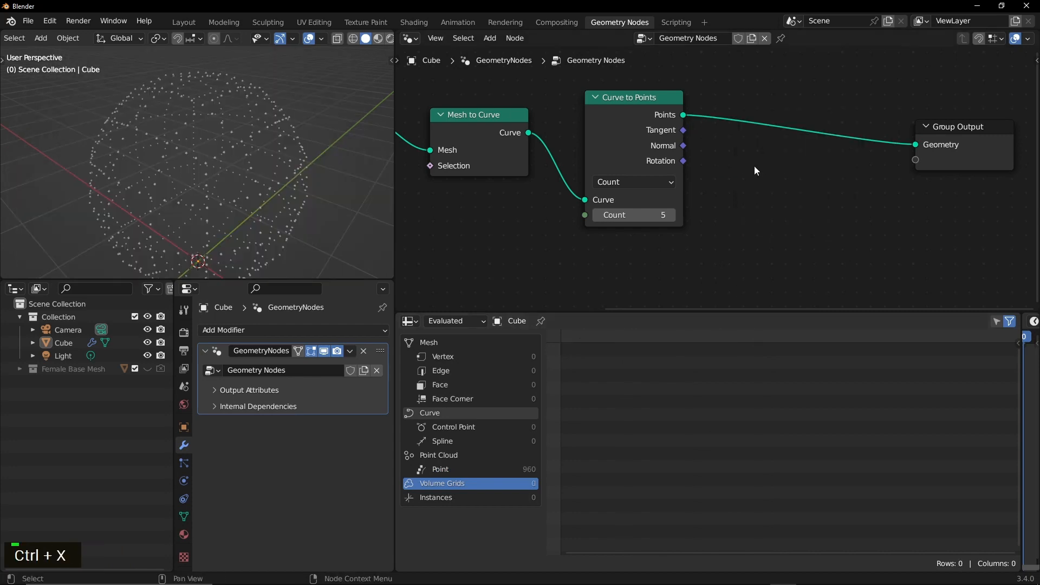
Insert an Instance on Points node on the link between Curve to Points and Group Output.
scroll(770, 210, "down", 1)
key("s")
left_click(771, 95)
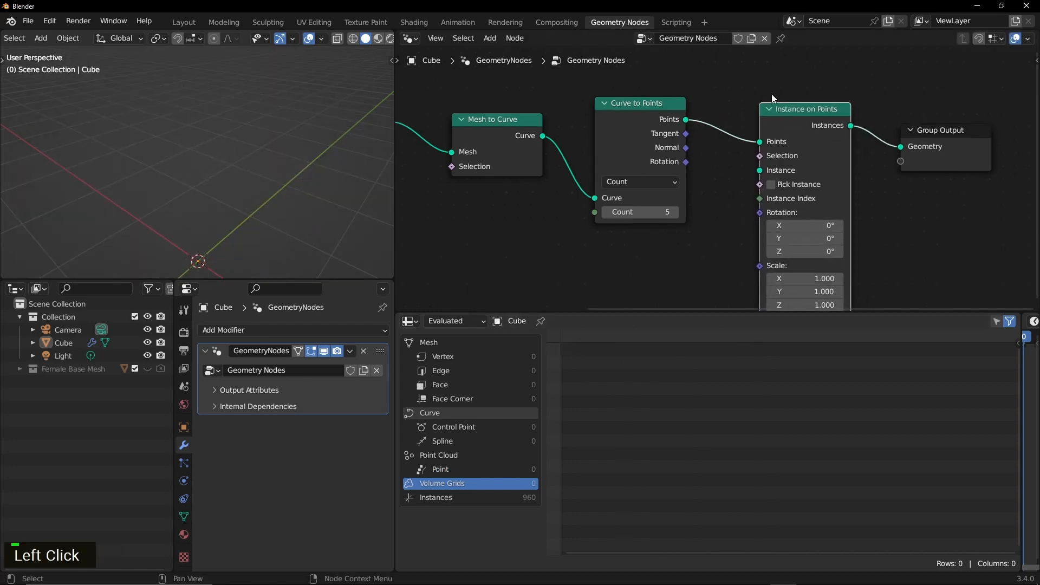
Add a Cone mesh primitive below Curve to Points and connect its Mesh output to the Instance input of Instance on Points.
scroll(721, 204, "down", 3)
middle_click_drag(721, 207, 839, 205)
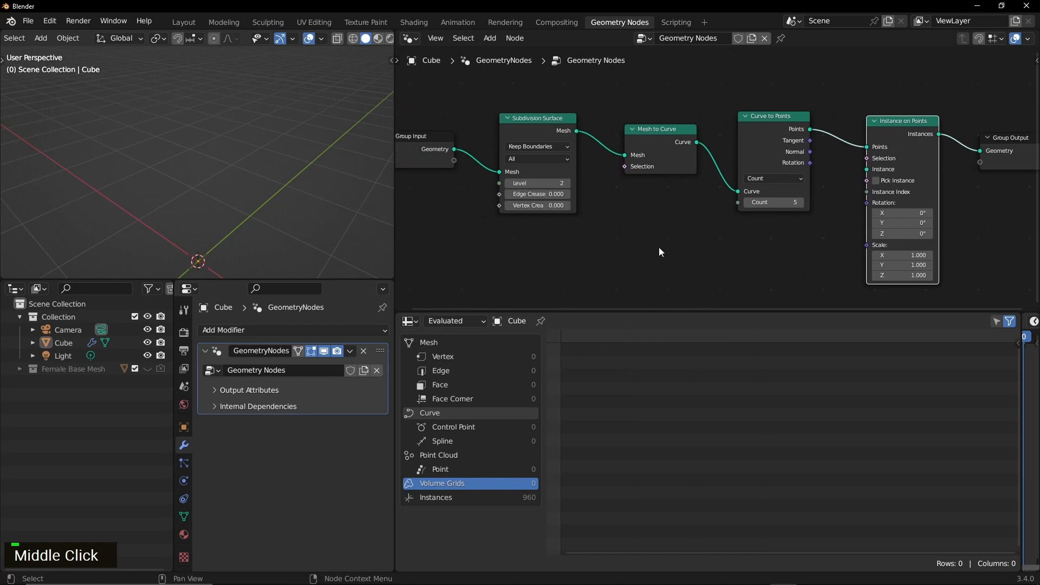
middle_click_drag(606, 245, 567, 213)
left_click(609, 232)
key("shift+a")
mouse_move(583, 290)
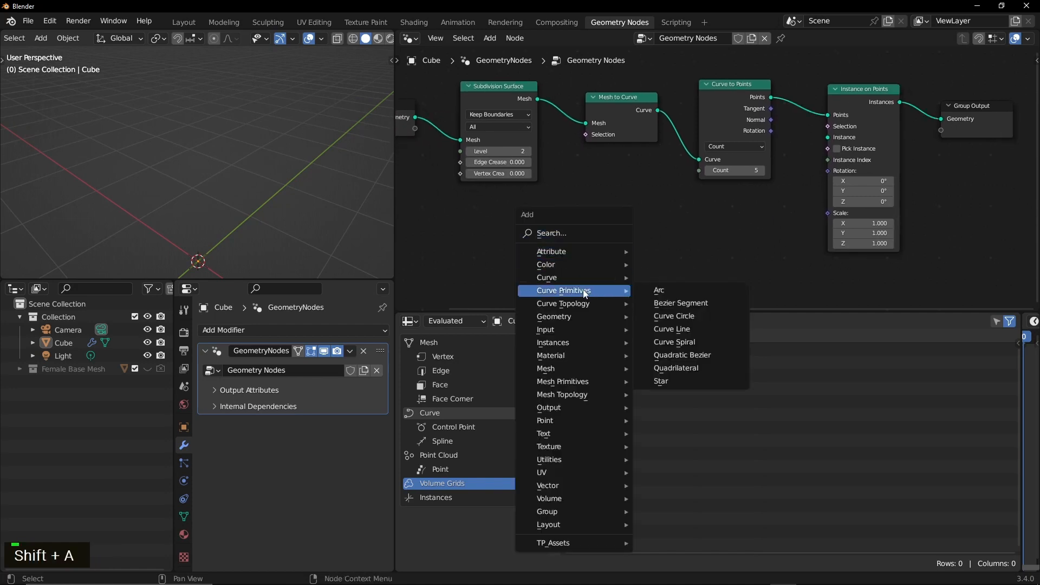
left_click(591, 381)
left_click(688, 382)
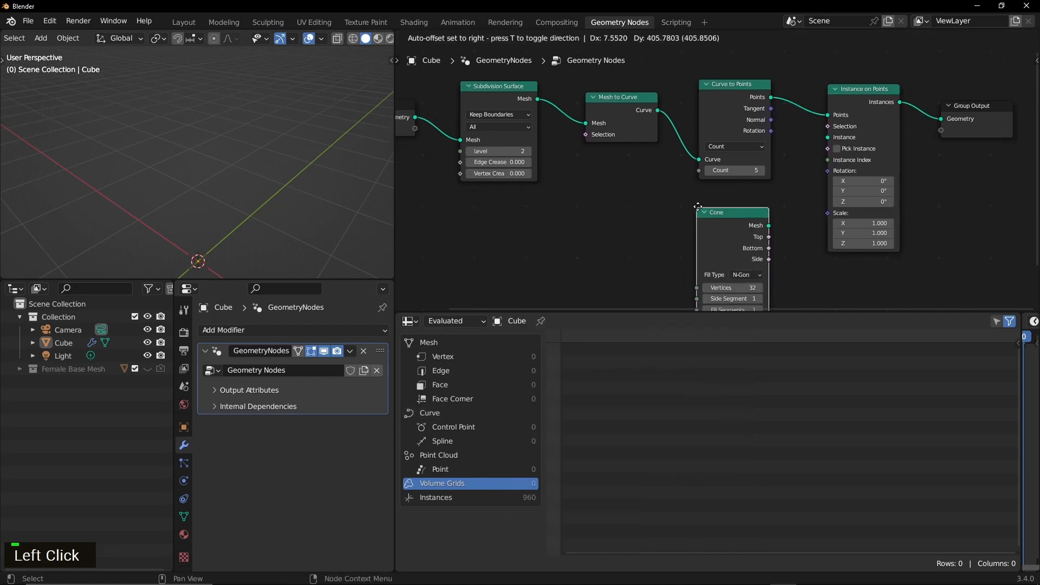
left_click(702, 201)
left_click_drag(773, 217, 828, 137)
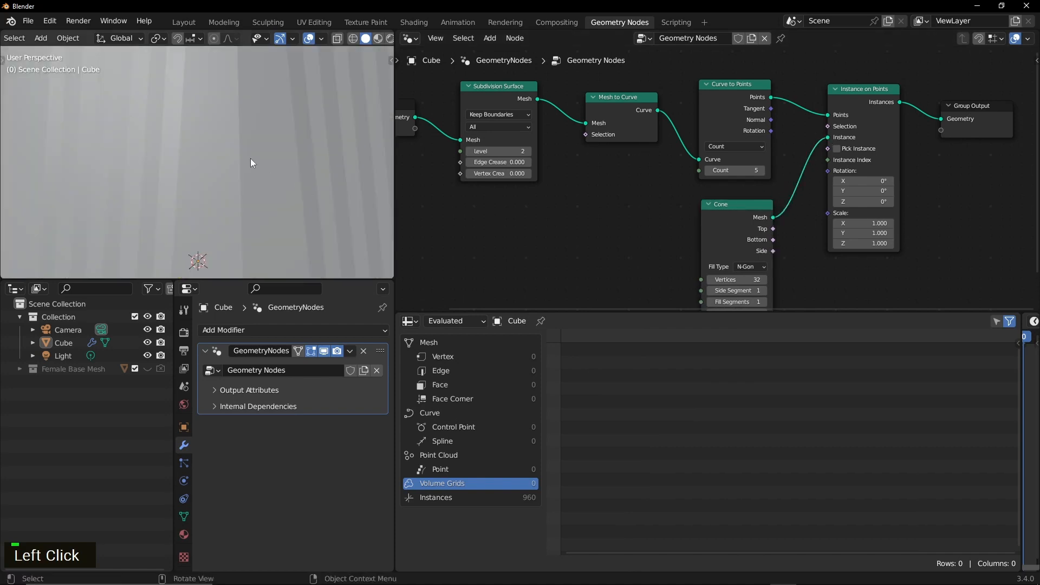
Set the Instance on Points scale to 0.030 on X, Y and Z and show the Instances data in the spreadsheet.
middle_click_drag(814, 260, 743, 178)
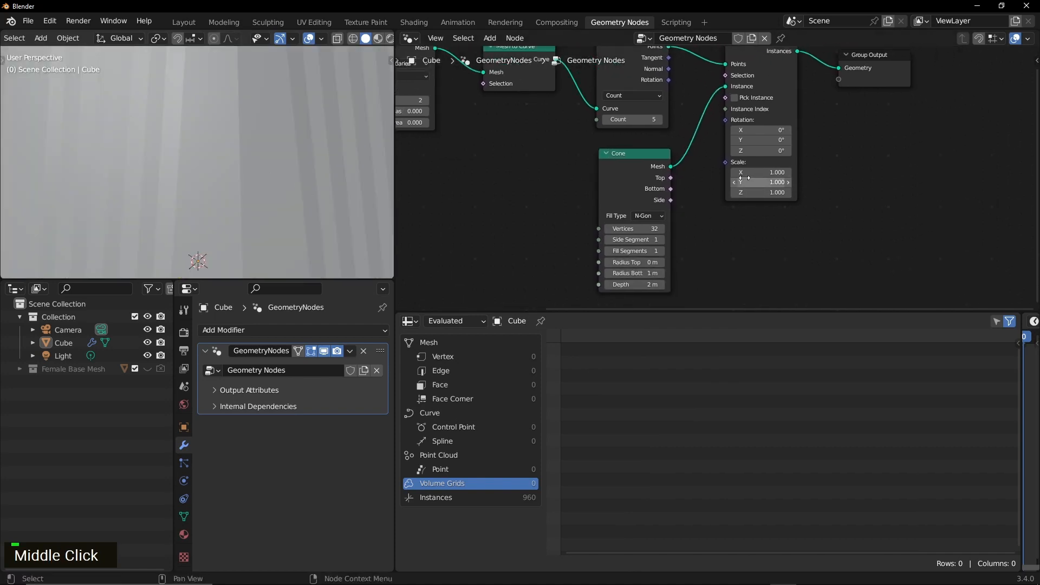
left_click_drag(758, 172, 704, 192)
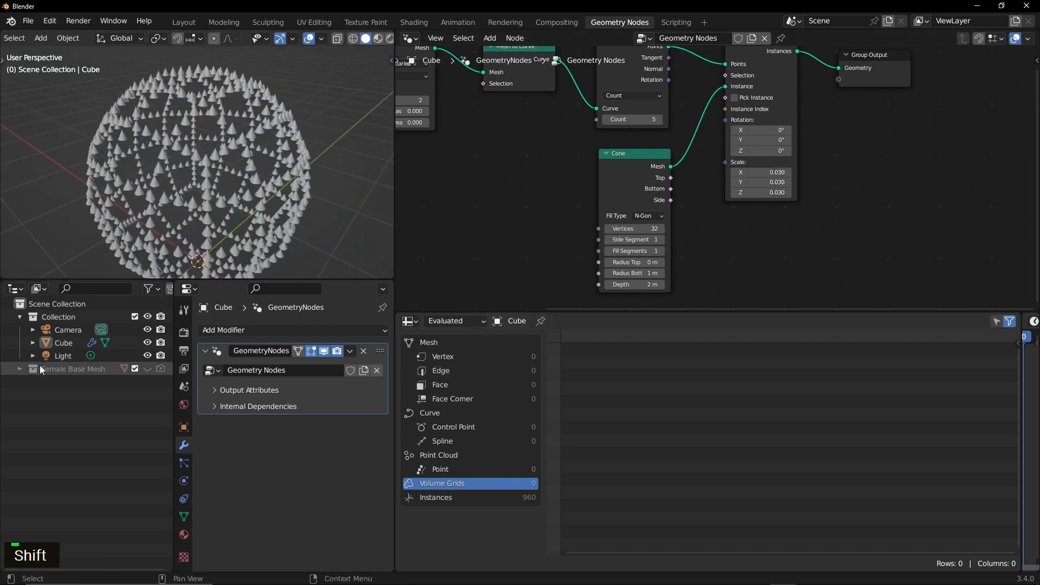
scroll(208, 226, "up", 3)
scroll(186, 210, "down", 5)
middle_click_drag(185, 210, 262, 173)
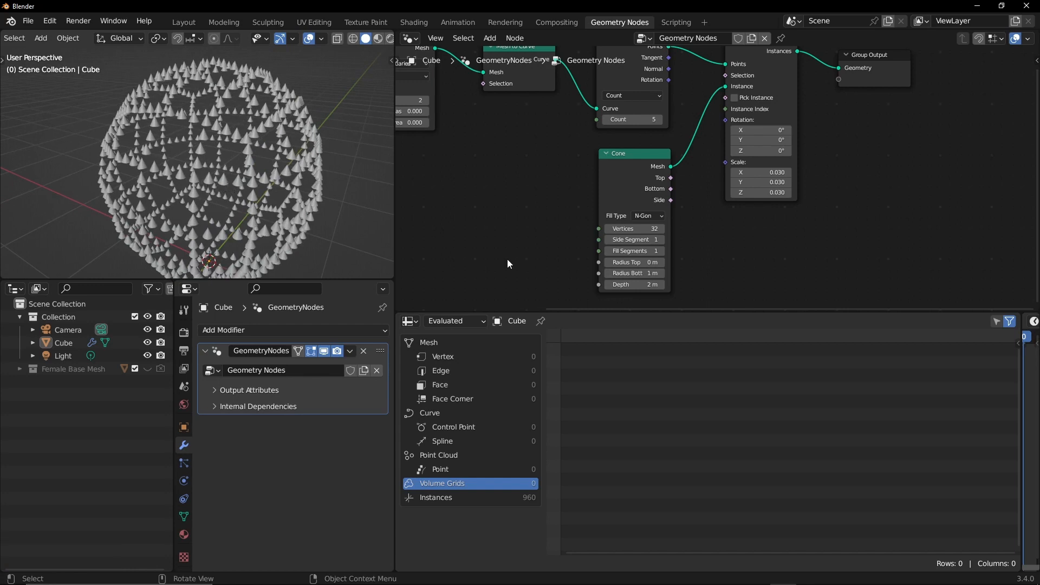
left_click(444, 499)
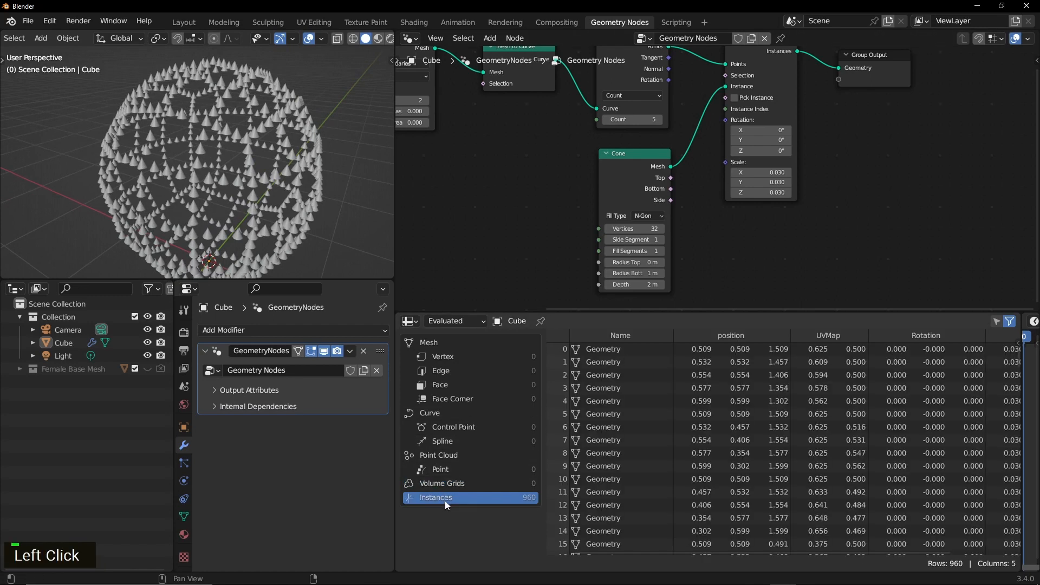
middle_click_drag(678, 198, 585, 301)
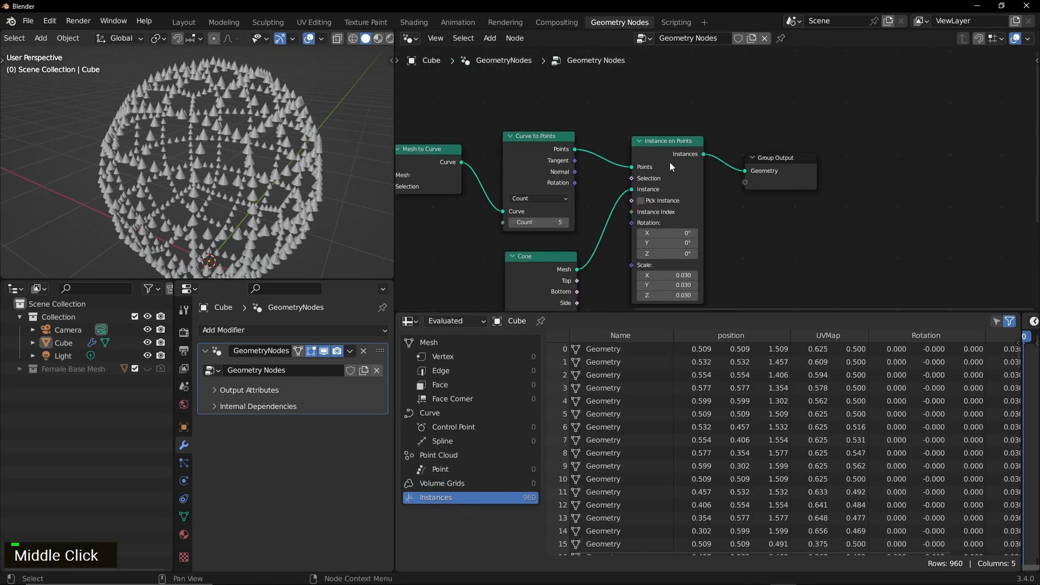
Nudge the Instance on Points node into line and examine the Rotation and Scale columns of the Instances data in the spreadsheet.
mouse_move(670, 162)
left_mouse_down()
mouse_move(672, 140)
mouse_move(665, 157)
left_mouse_up()
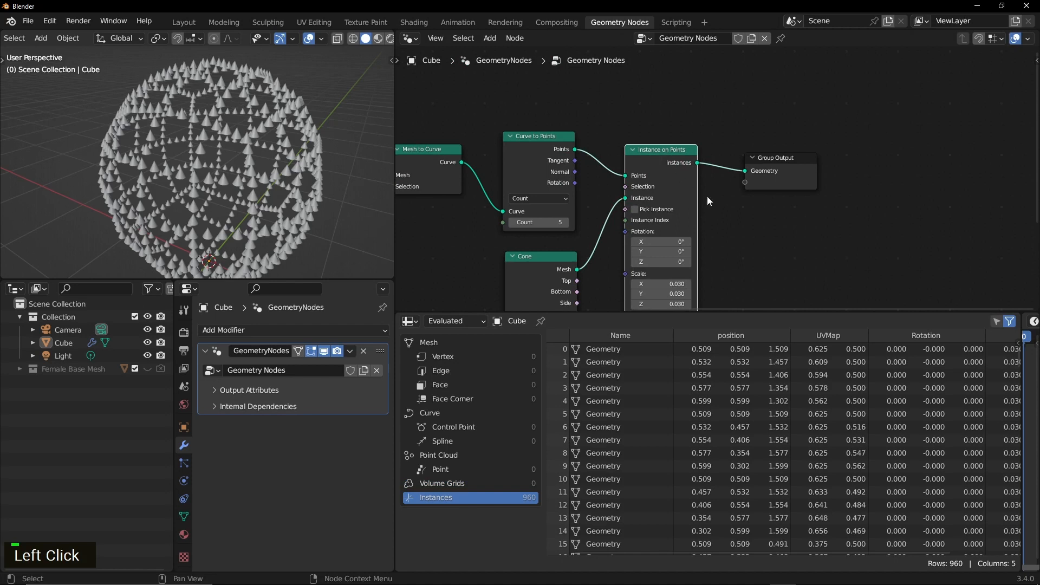
middle_click_drag(720, 195, 717, 171)
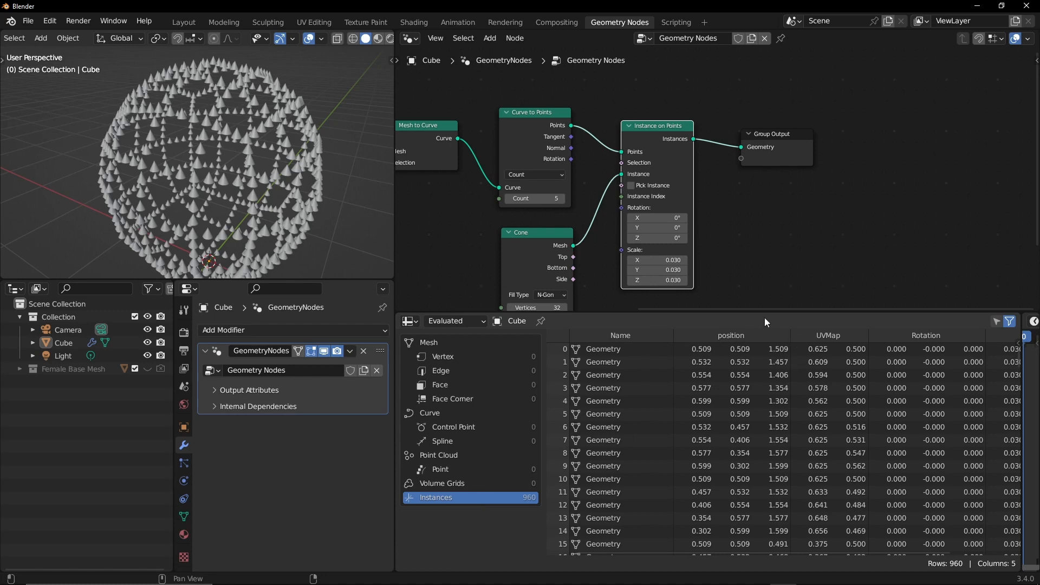
left_click_drag(810, 552, 925, 554)
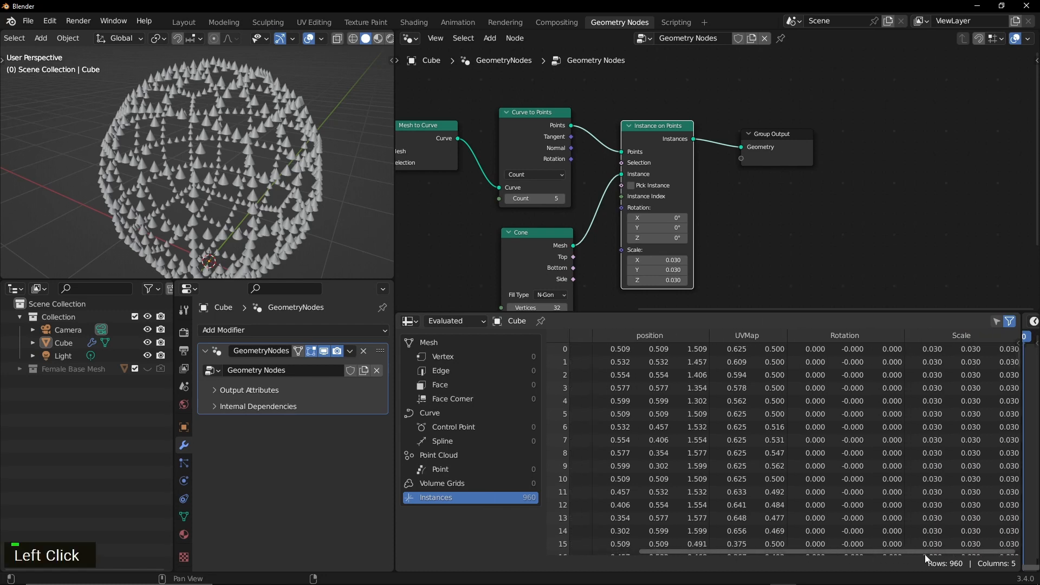
Make room before Group Output and insert a Realize Instances node on the link from Instance on Points.
left_click_drag(770, 147, 876, 144)
left_click_drag(682, 176, 682, 191)
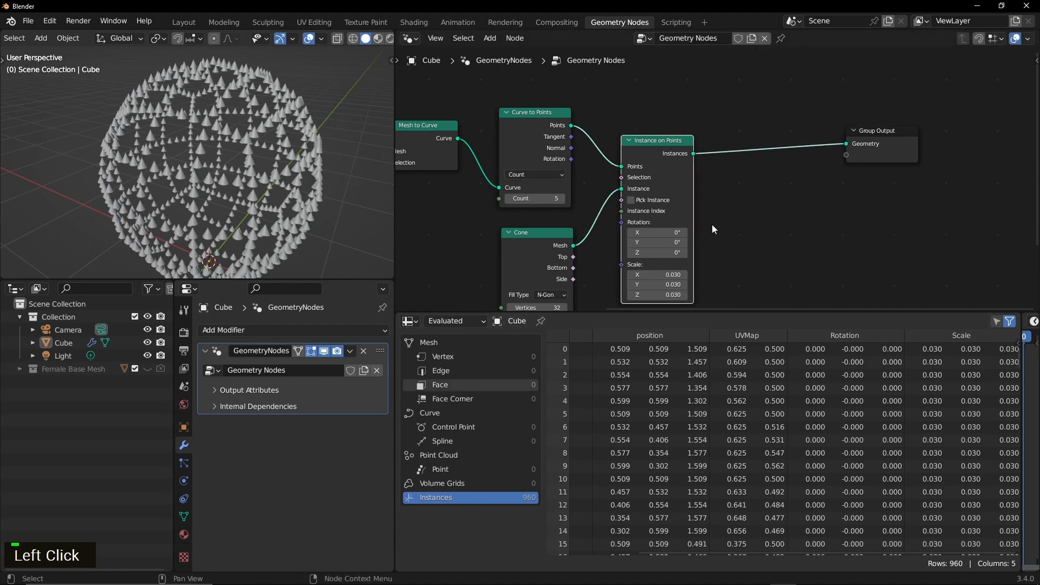
key("shift+a")
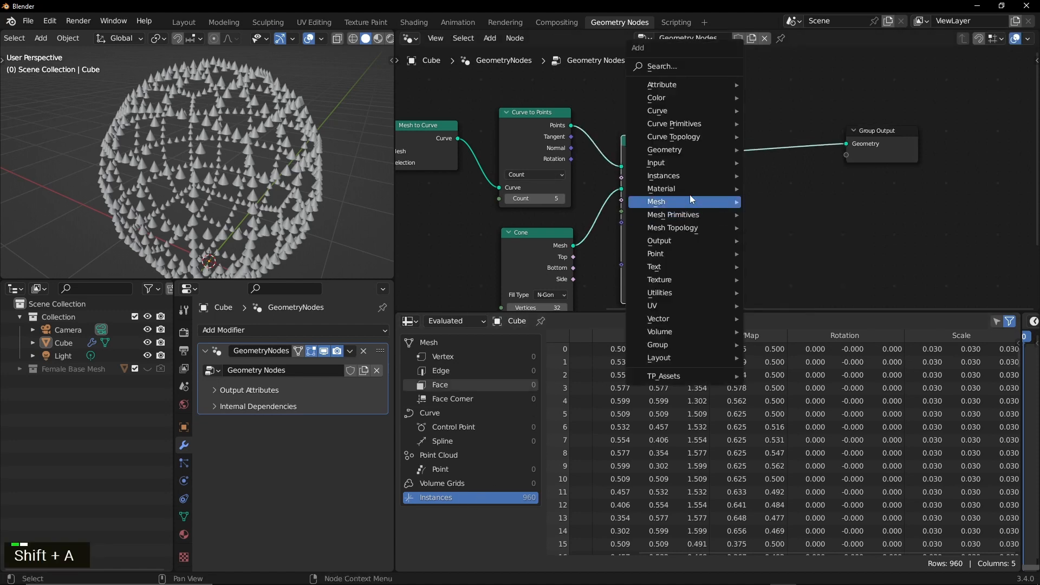
left_click(689, 66)
type("rea")
key("Return")
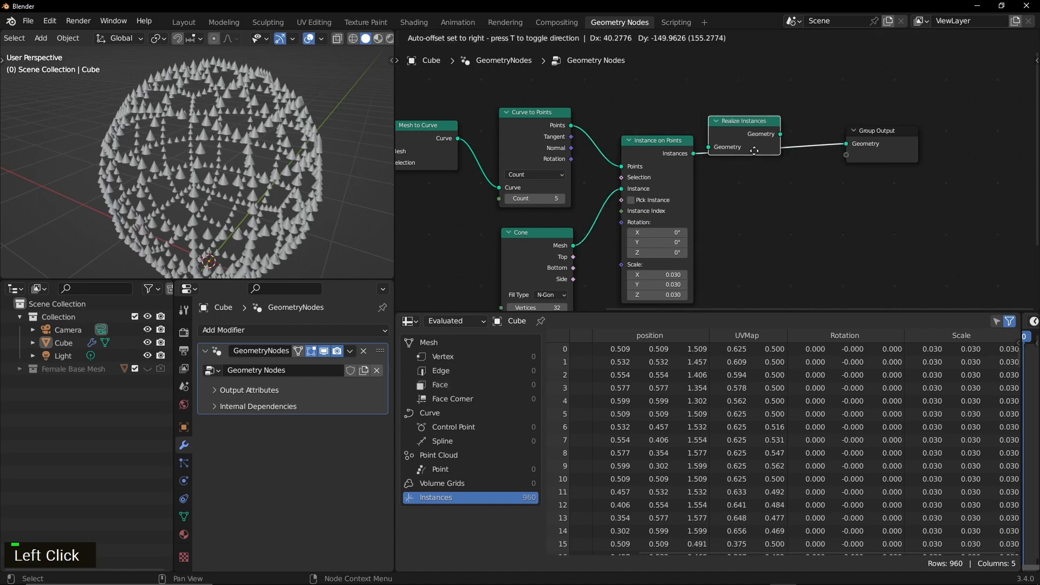
left_click(761, 164)
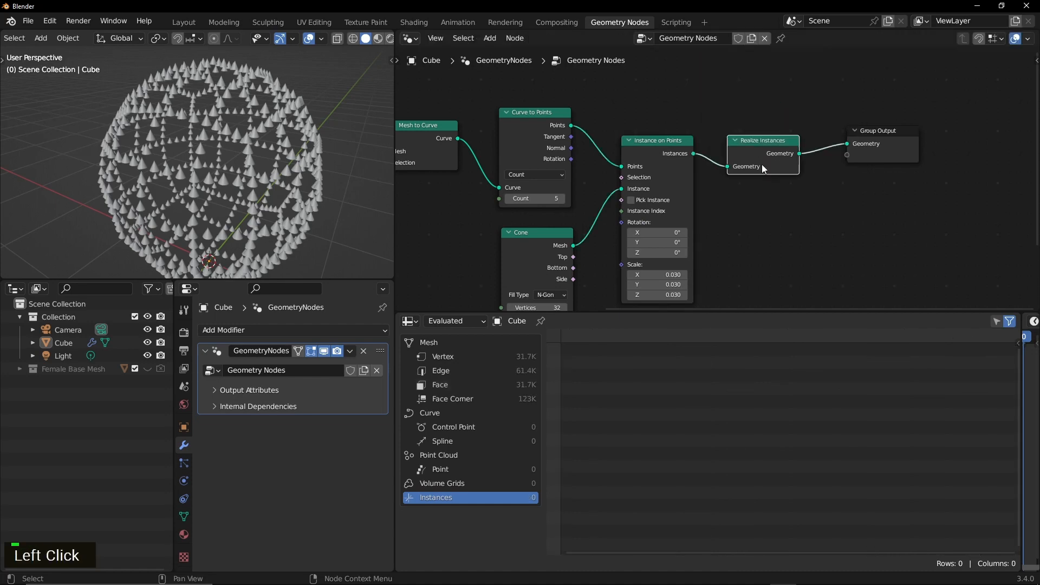
Show the mesh Vertex data in the spreadsheet and examine the realized cones up close and the full node tree.
left_click(469, 355)
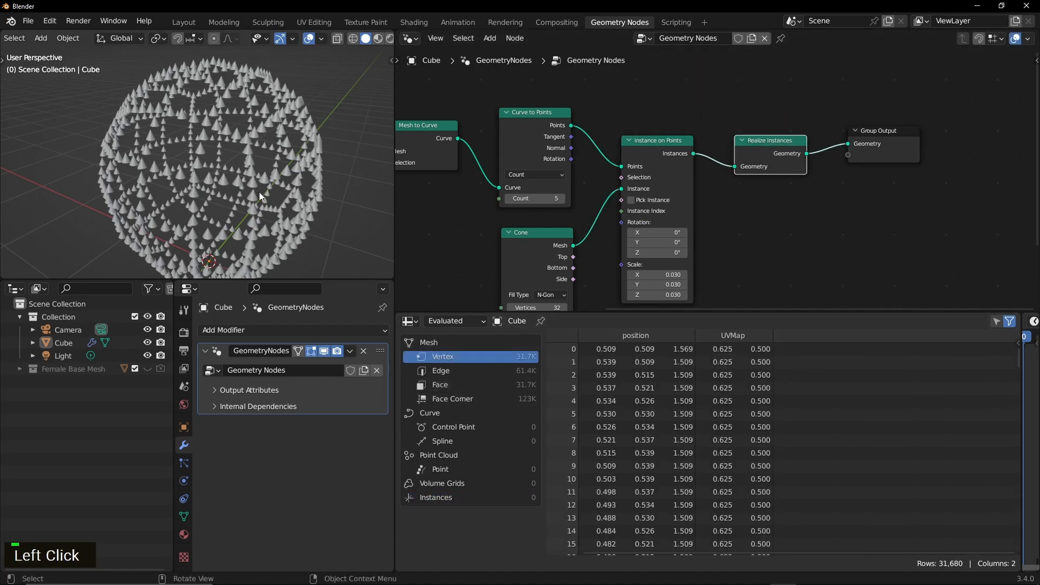
scroll(207, 226, "up", 4)
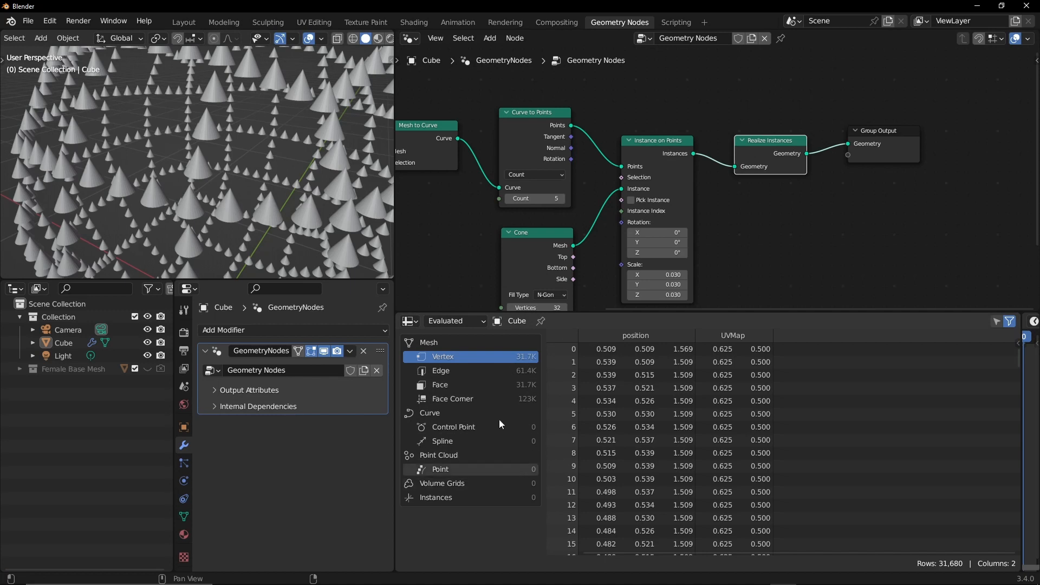
scroll(730, 209, "down", 3)
middle_click_drag(730, 209, 888, 185)
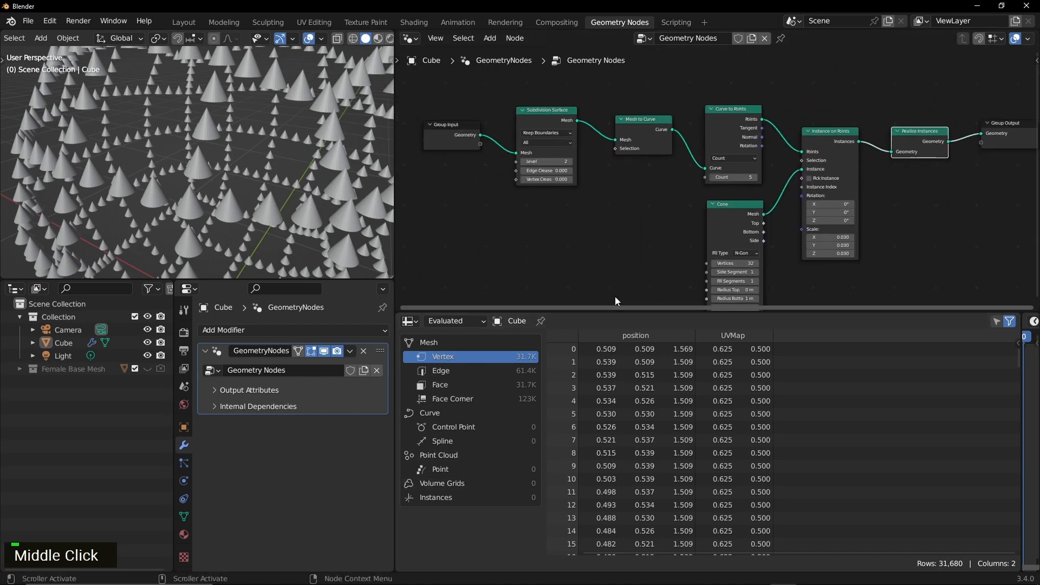